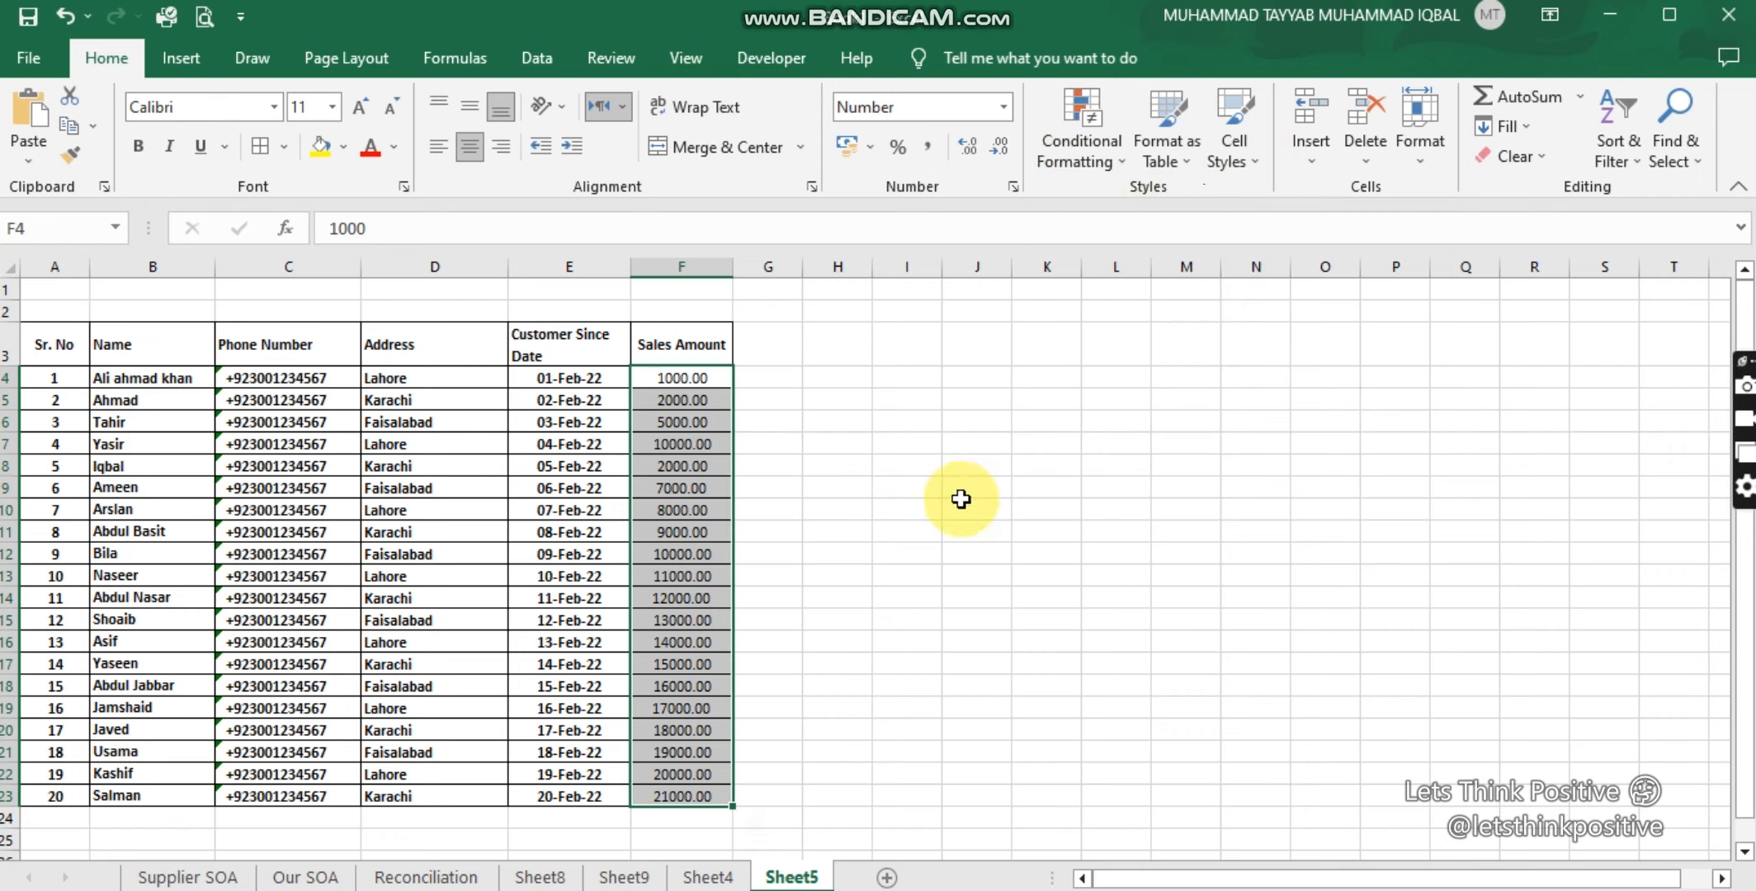
Step: Select the Sales Amount values F4:F23 and show the Highlight Cells Rules list
{"action": "left_click", "coordinate": [1010, 445]}
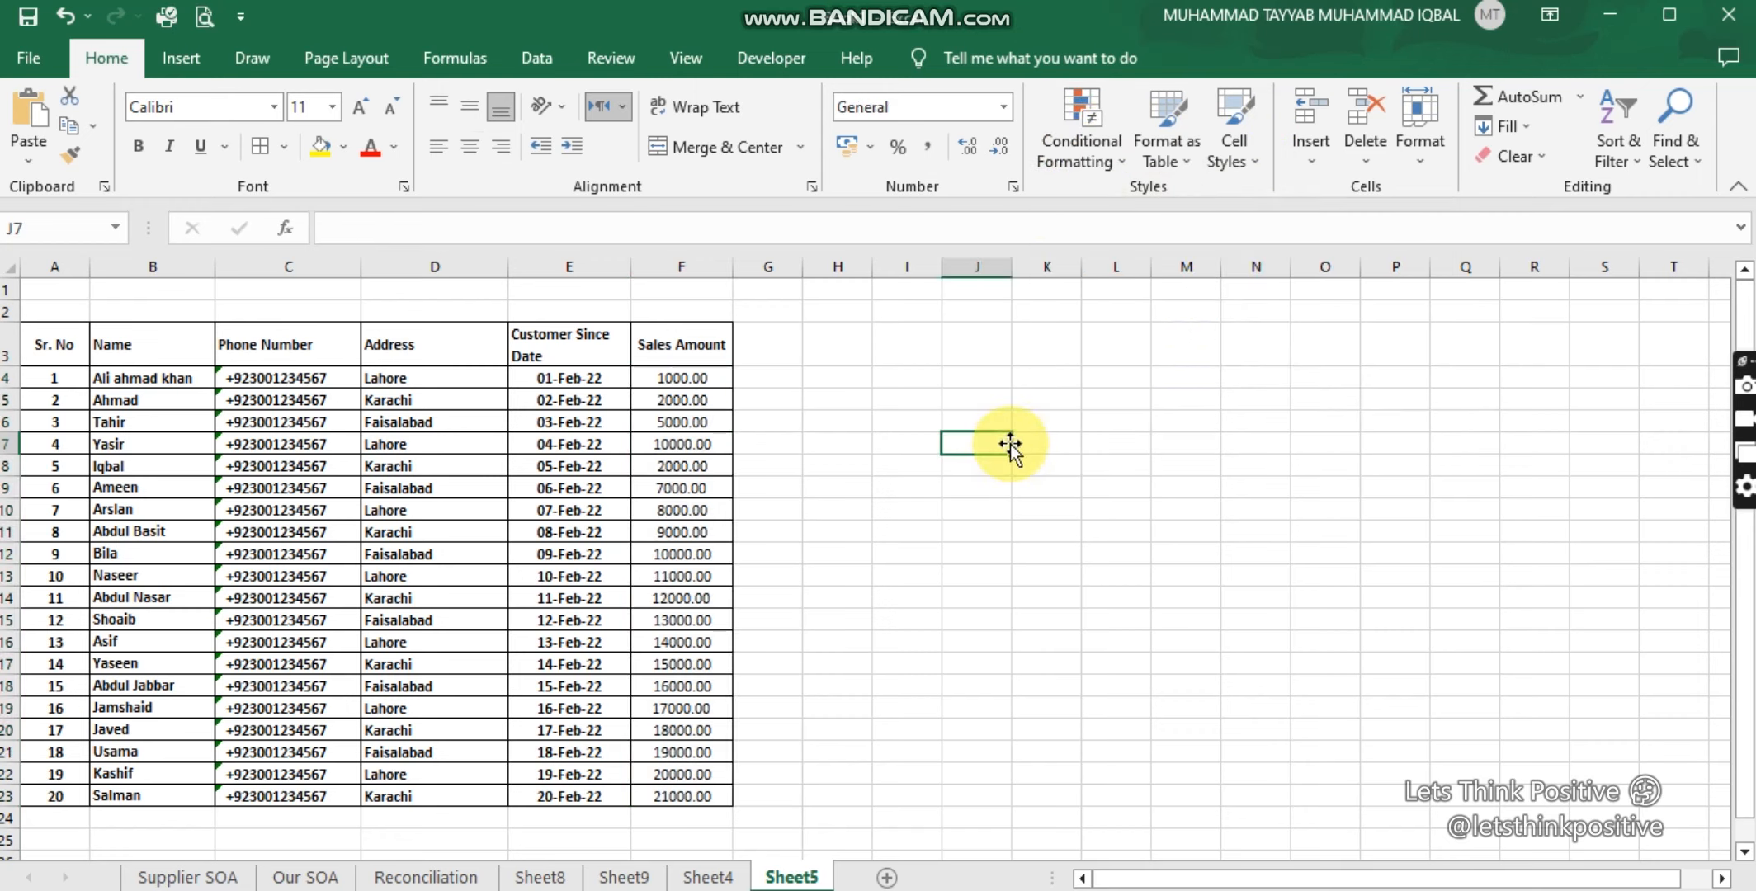
{"action": "left_click", "coordinate": [682, 378]}
{"action": "left_click_drag", "start_coordinate": [669, 469], "coordinate": [674, 795]}
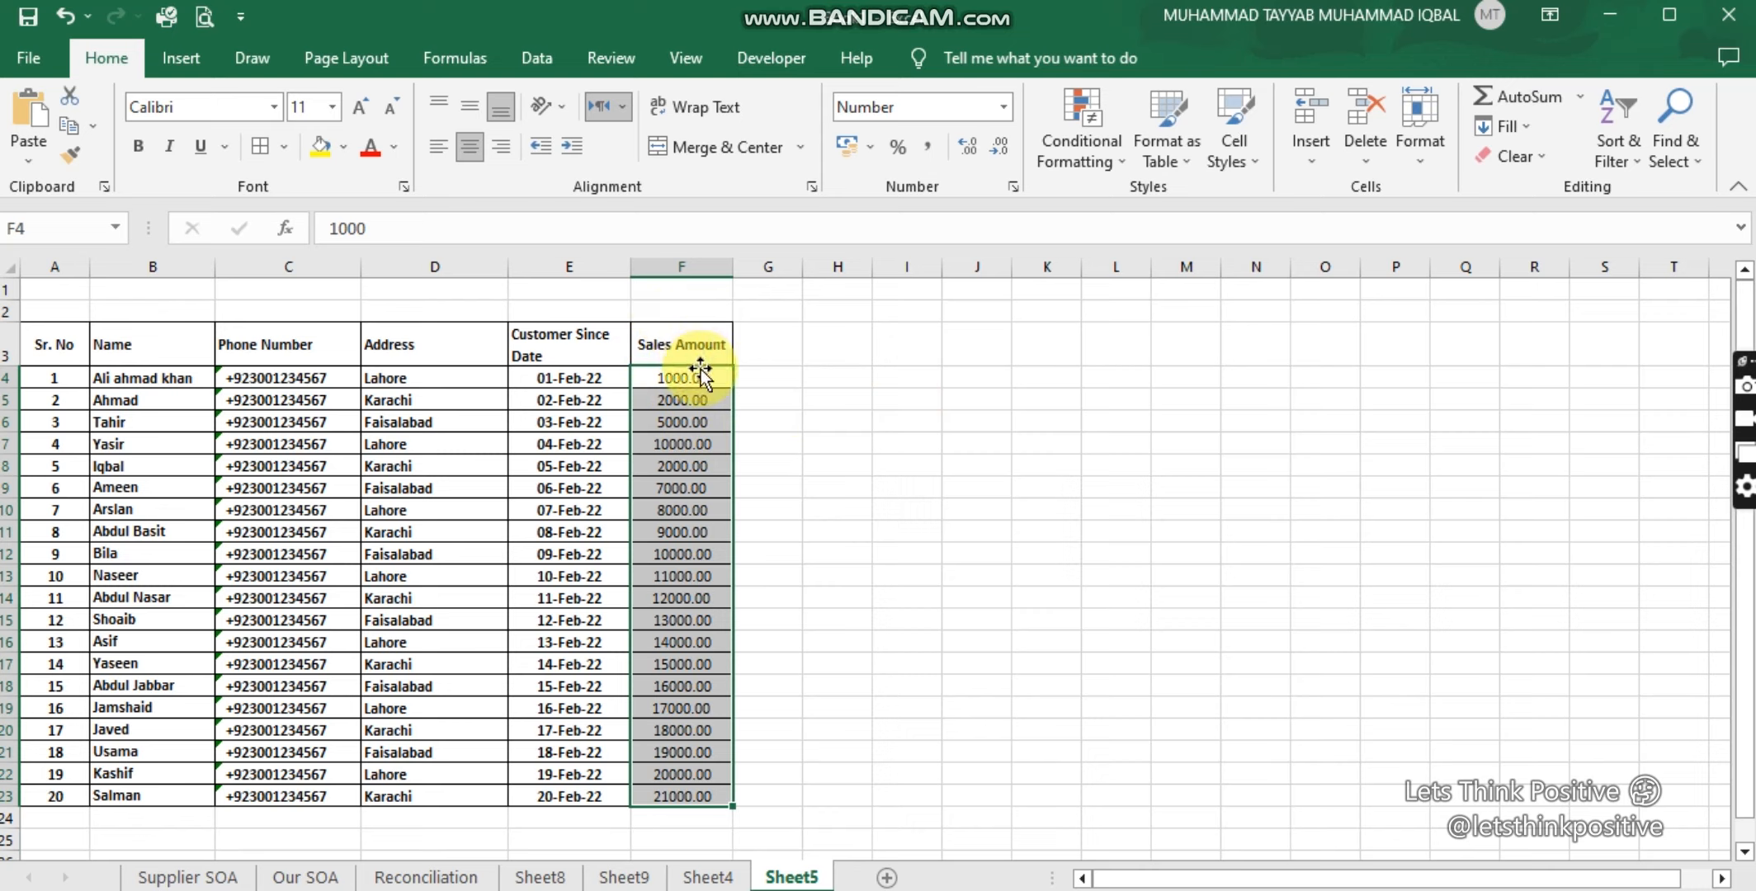
{"action": "left_click", "coordinate": [1096, 153]}
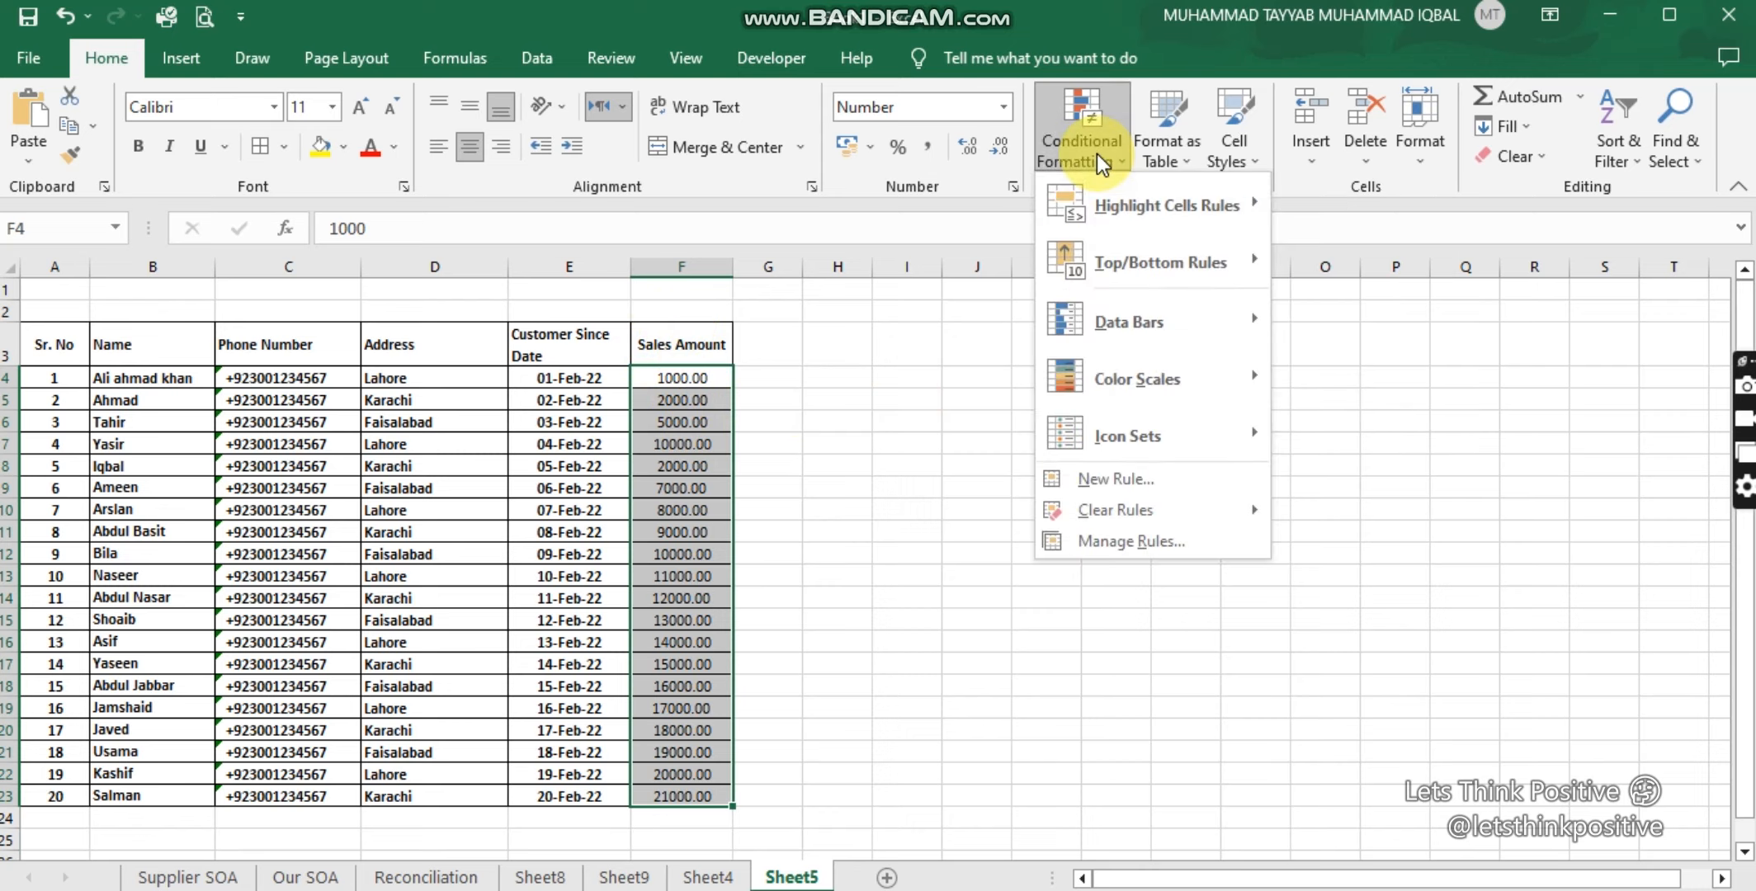
{"action": "mouse_move", "coordinate": [1098, 200]}
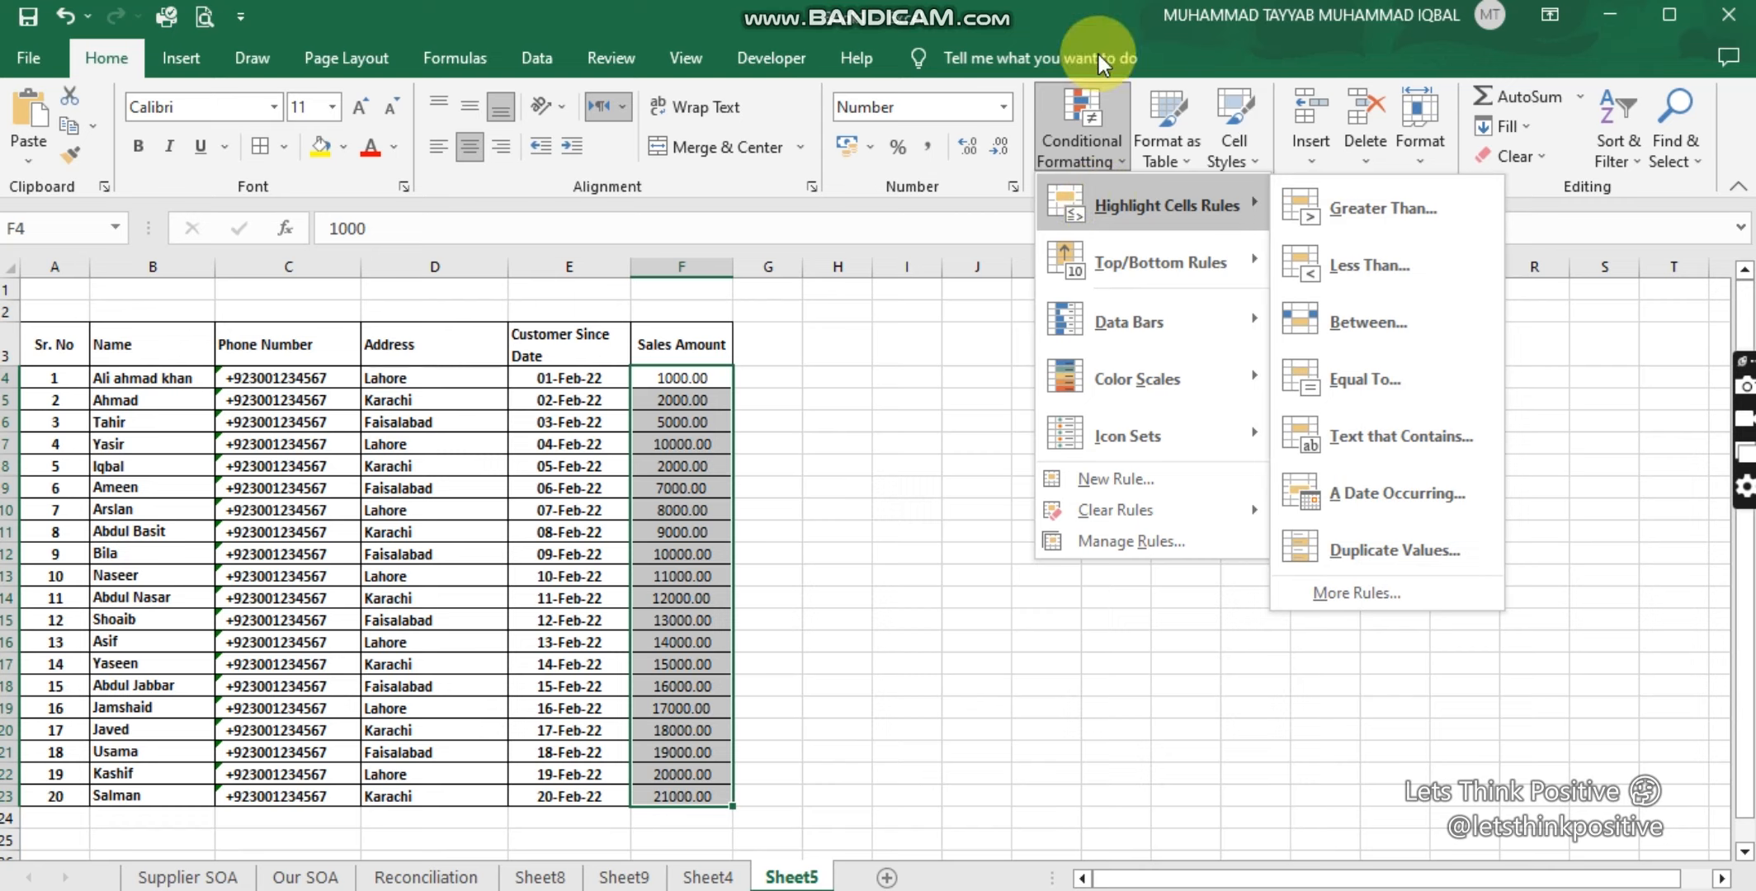
Step: Preview a Greater Than 1000 rule with Green Fill with Dark Green Text
{"action": "left_click", "coordinate": [1403, 205]}
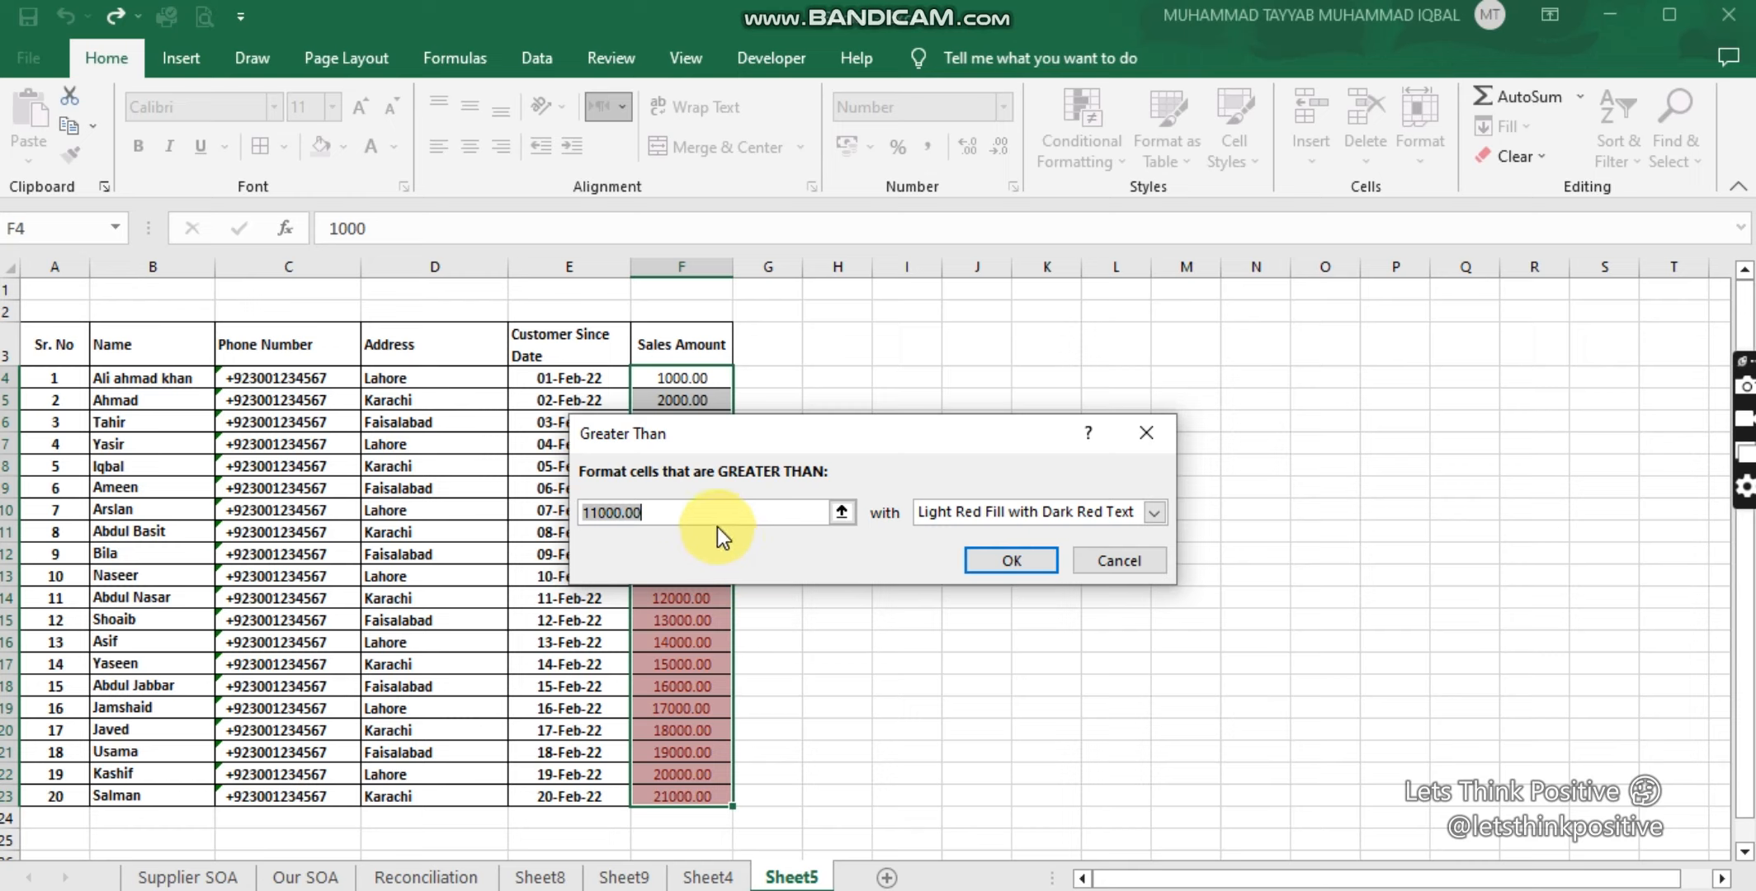
{"action": "type", "text": "1000"}
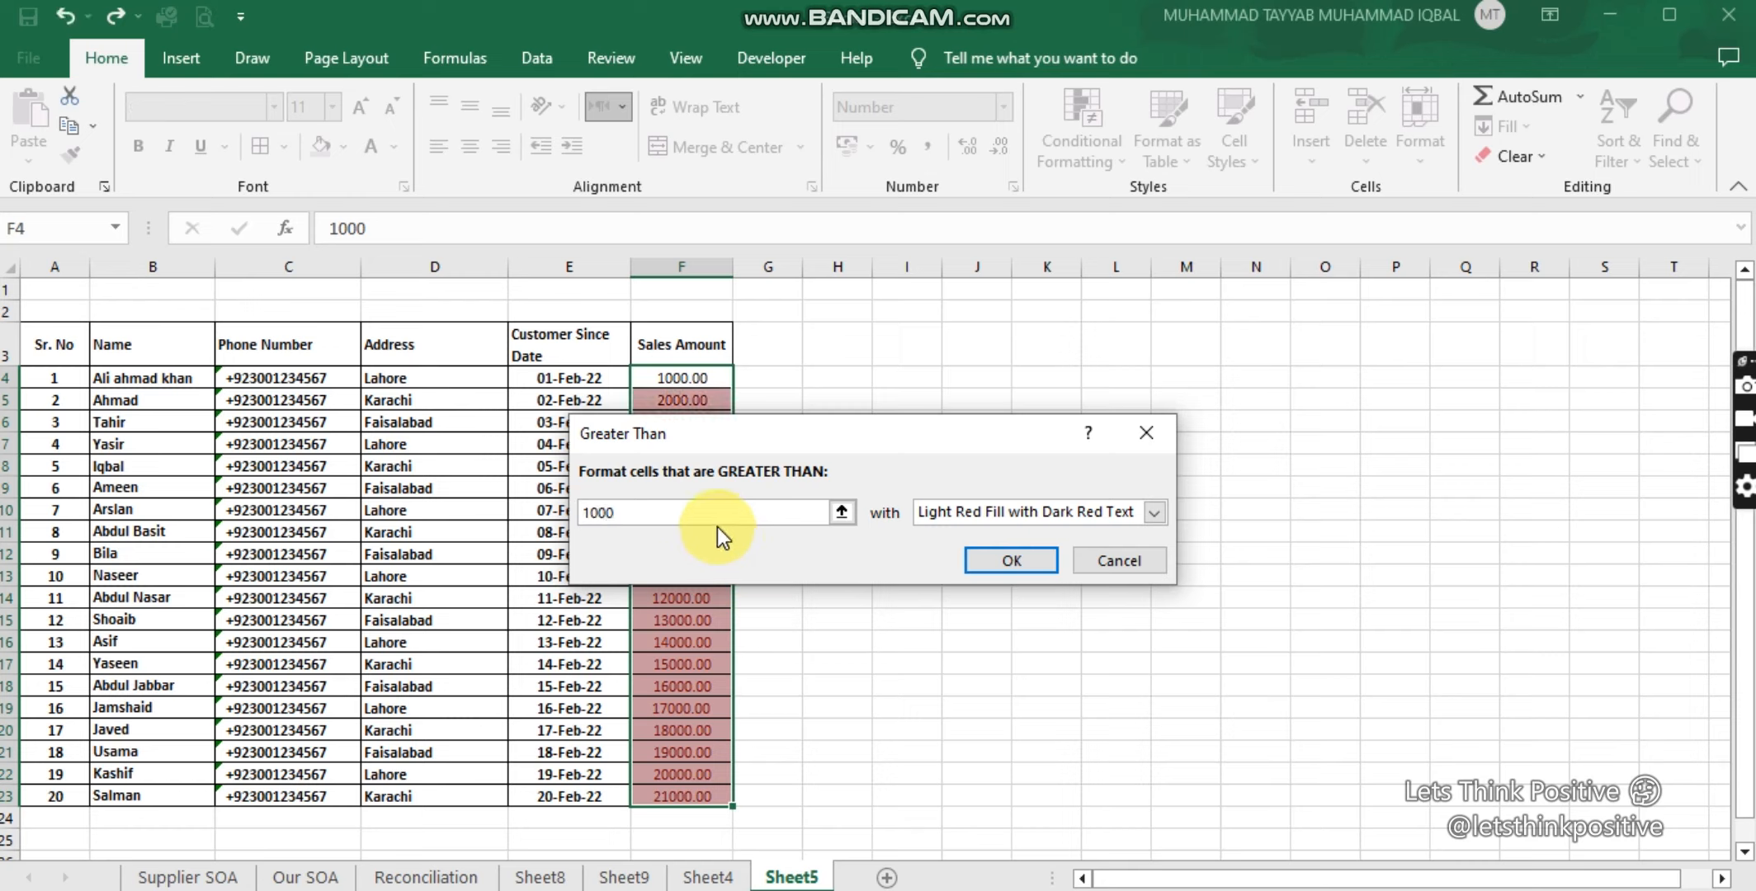
{"action": "left_click", "coordinate": [1152, 513]}
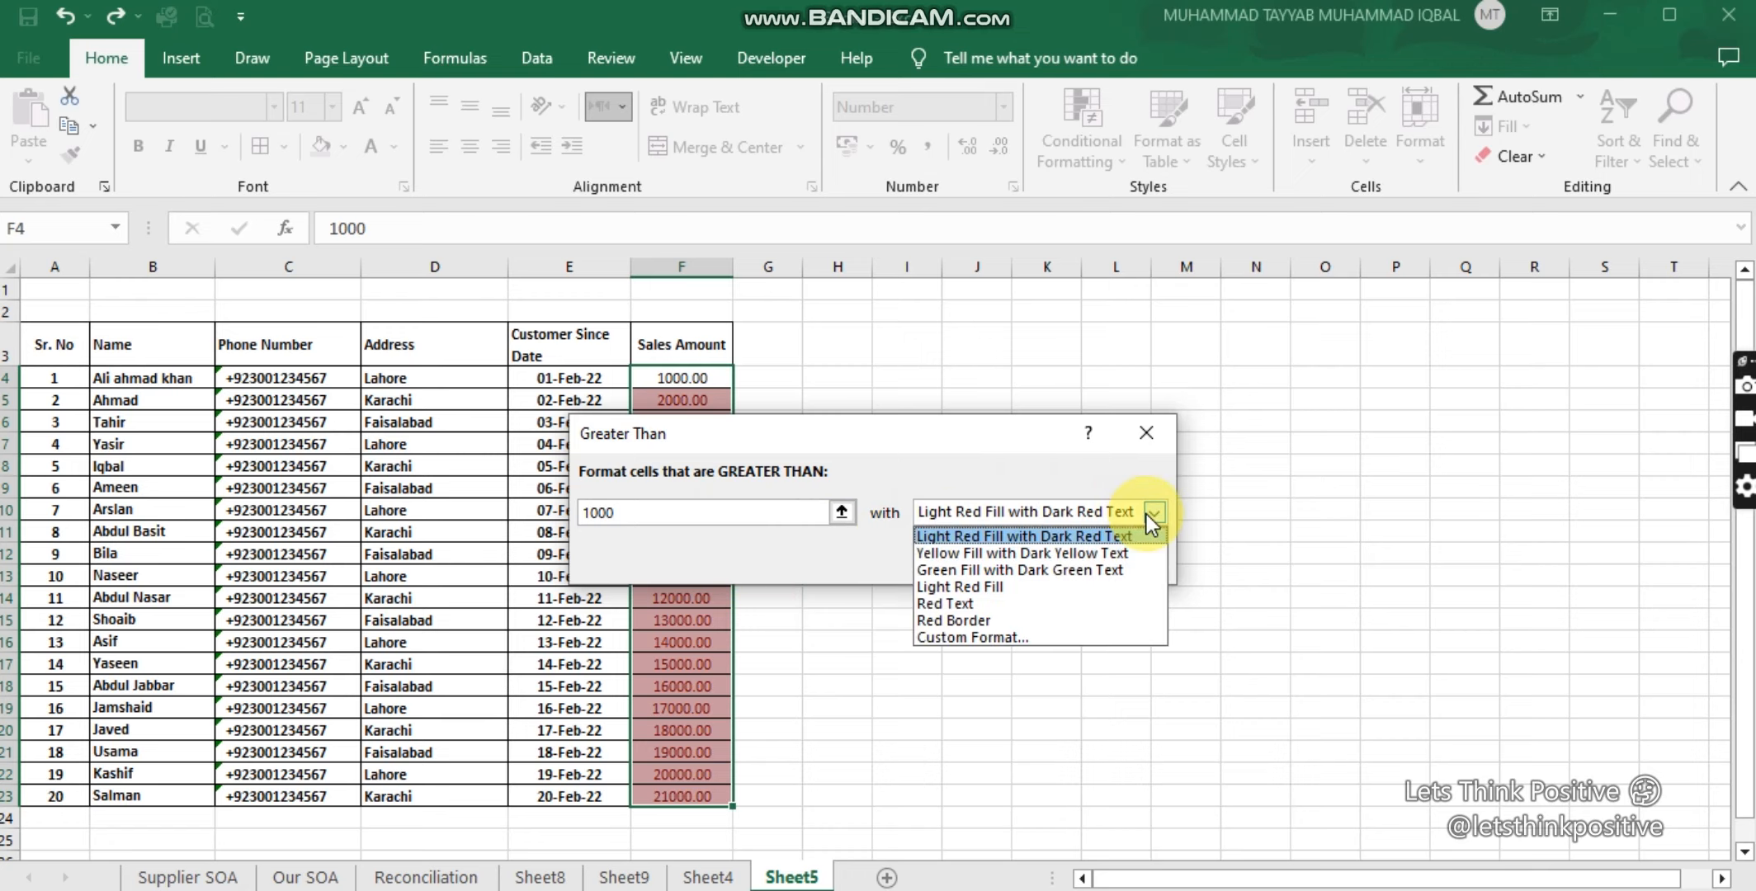
{"action": "left_click", "coordinate": [1033, 569]}
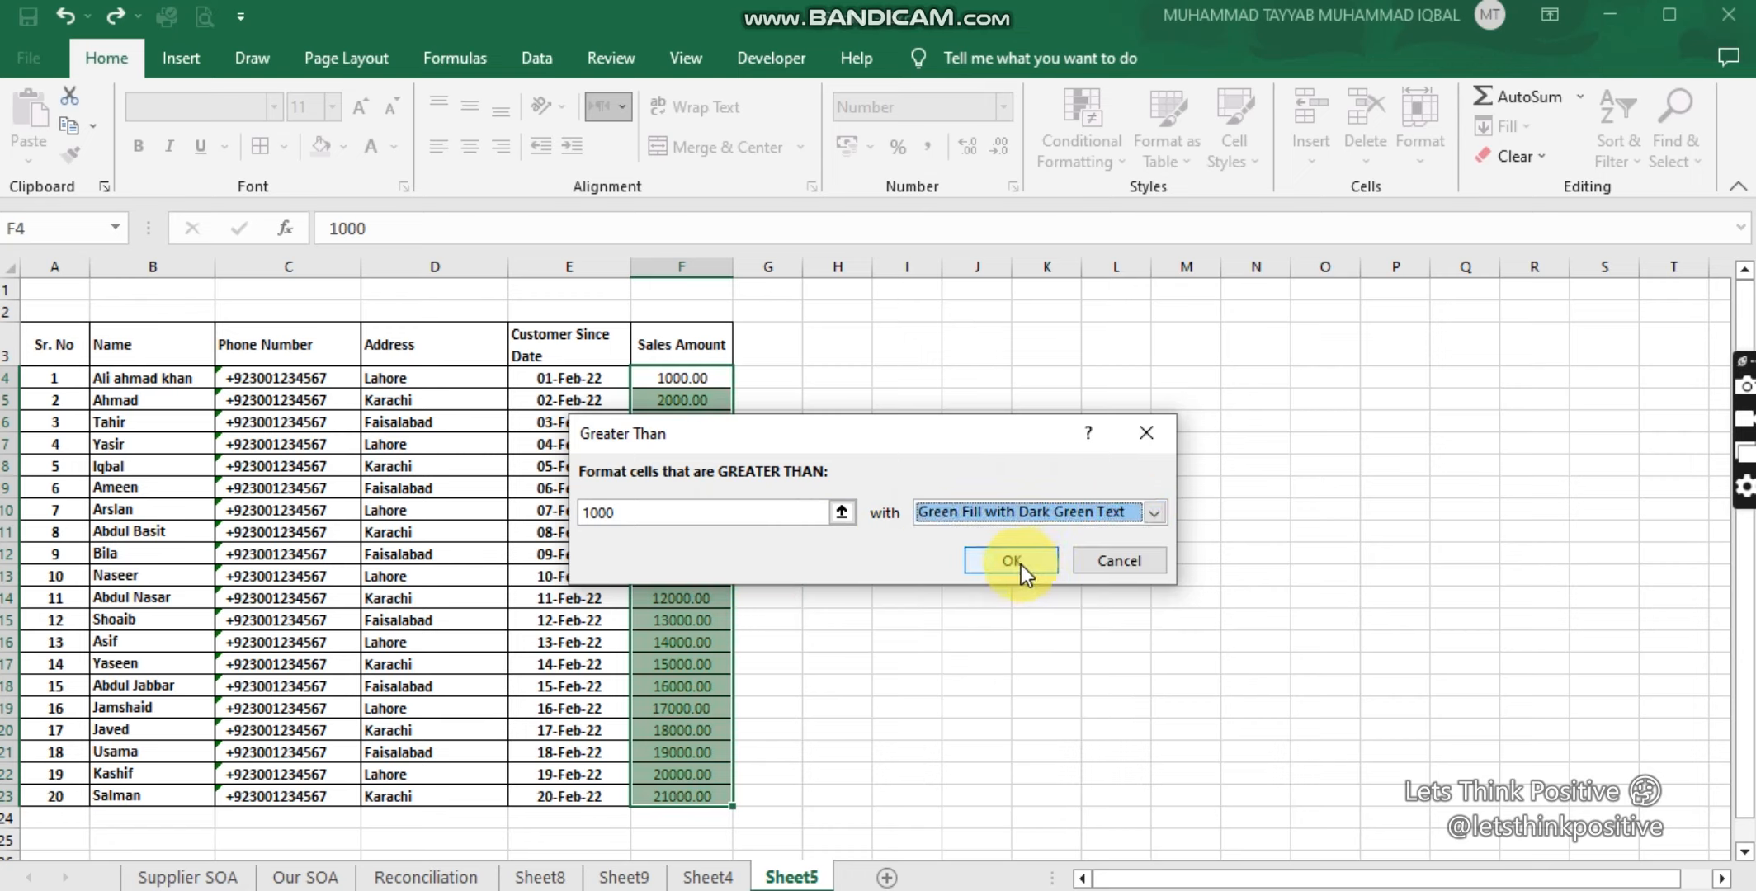
{"action": "left_click_drag", "start_coordinate": [906, 452], "coordinate": [1293, 275]}
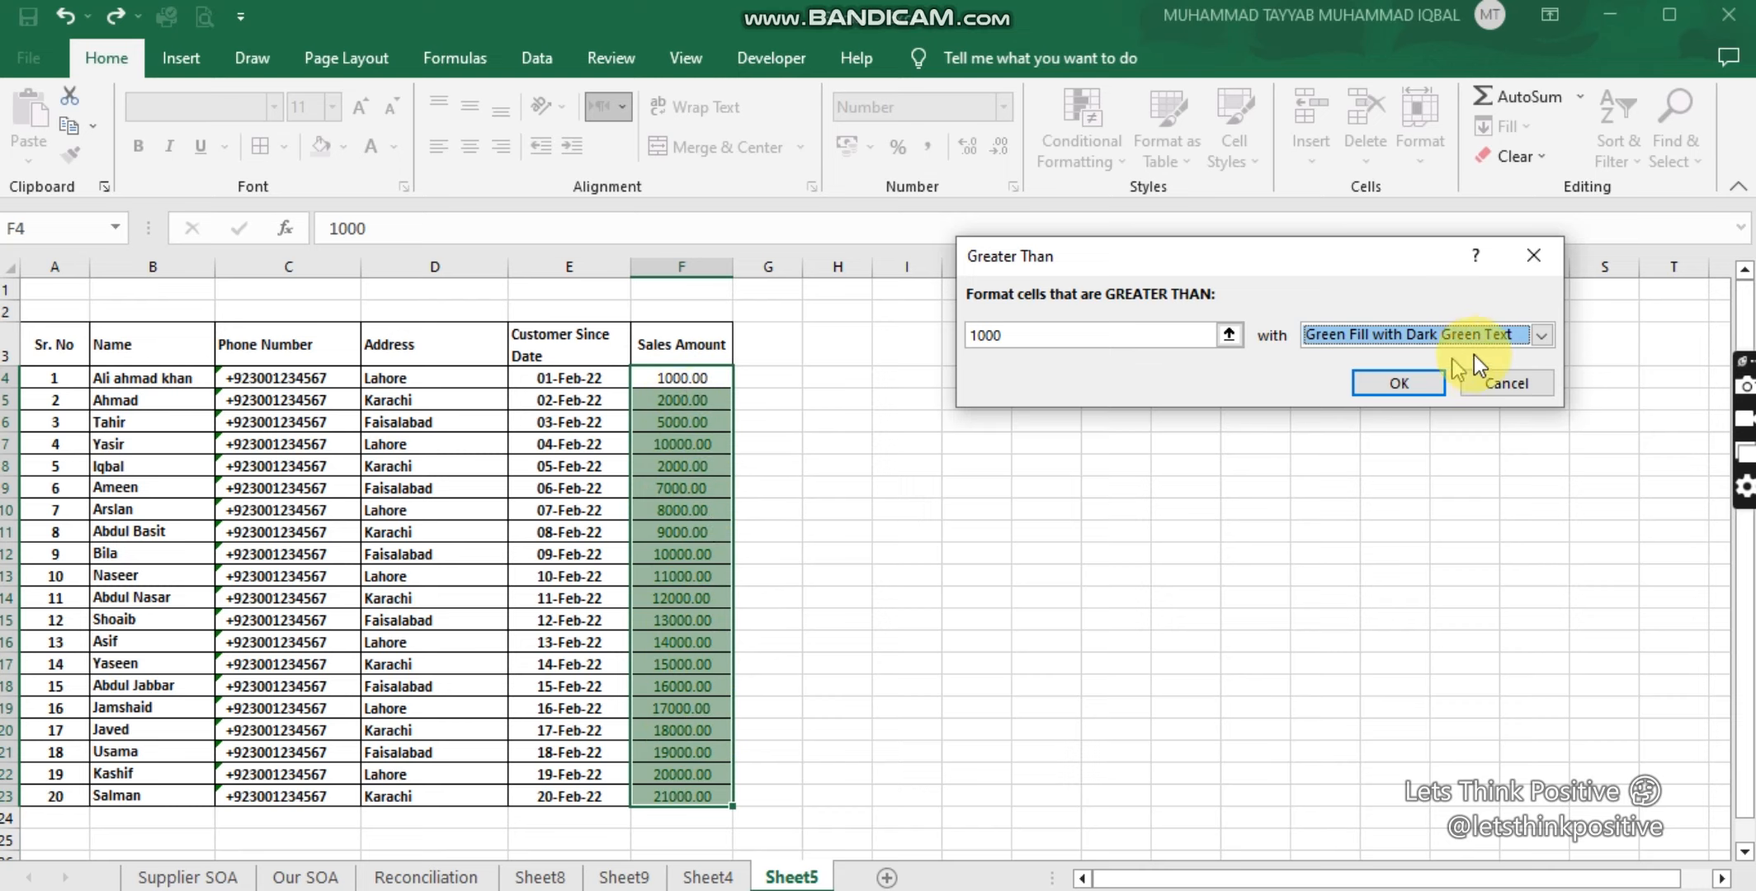
Step: Switch the preview to Light Red Fill, then close the rule without applying it
{"action": "left_click", "coordinate": [1540, 336]}
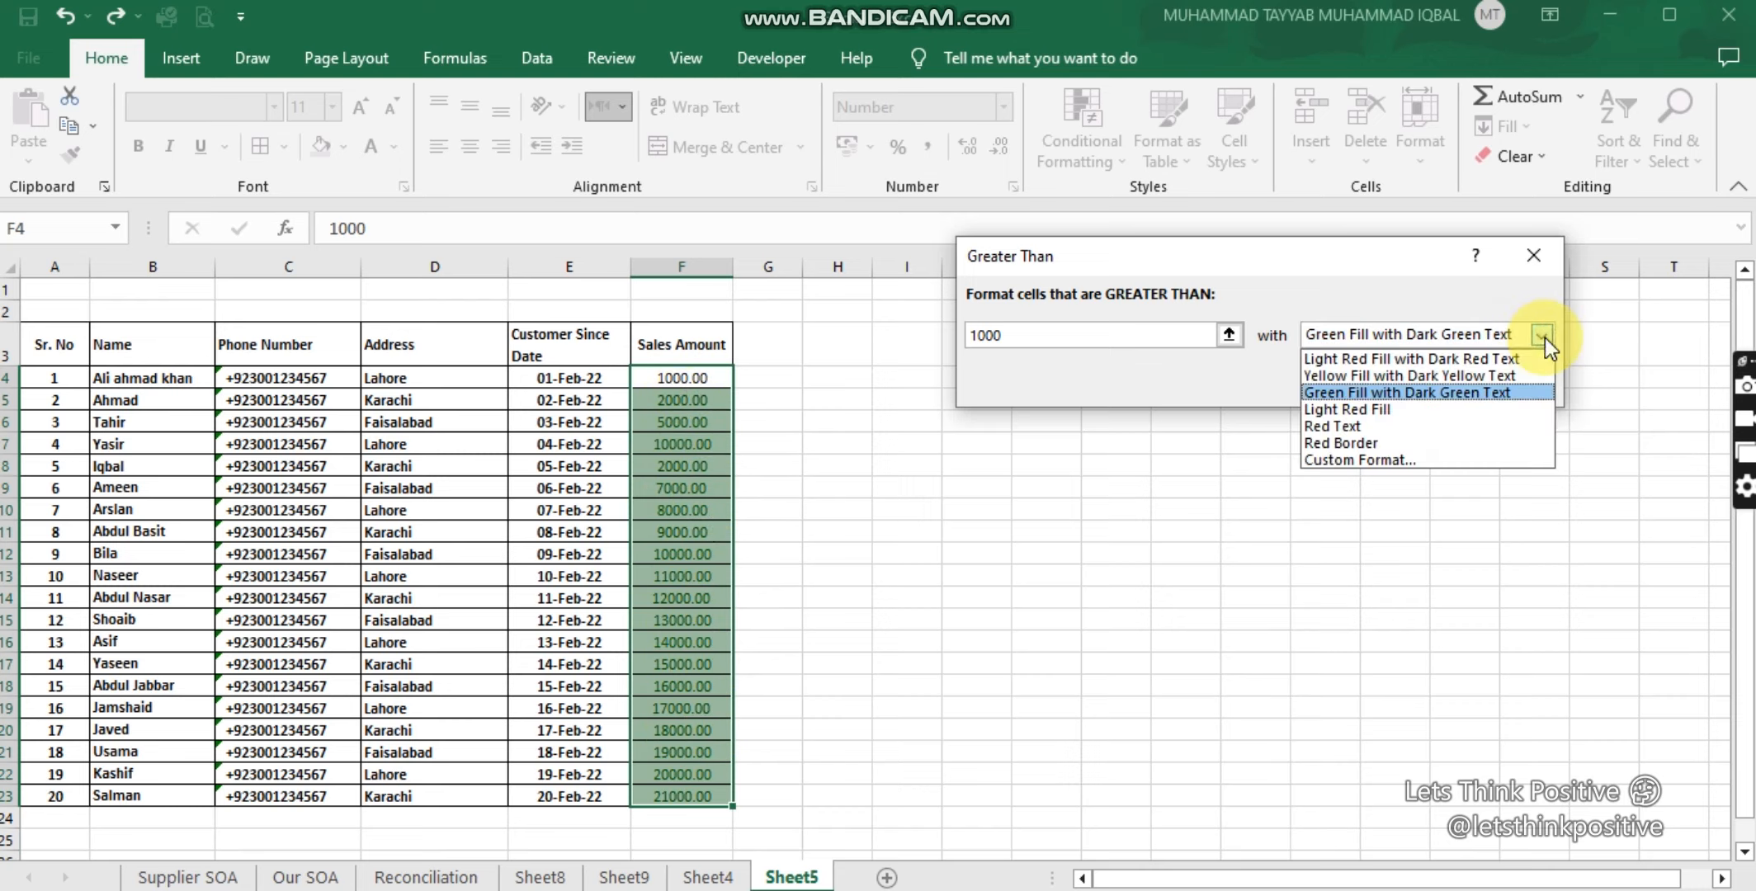
{"action": "left_click", "coordinate": [1360, 415]}
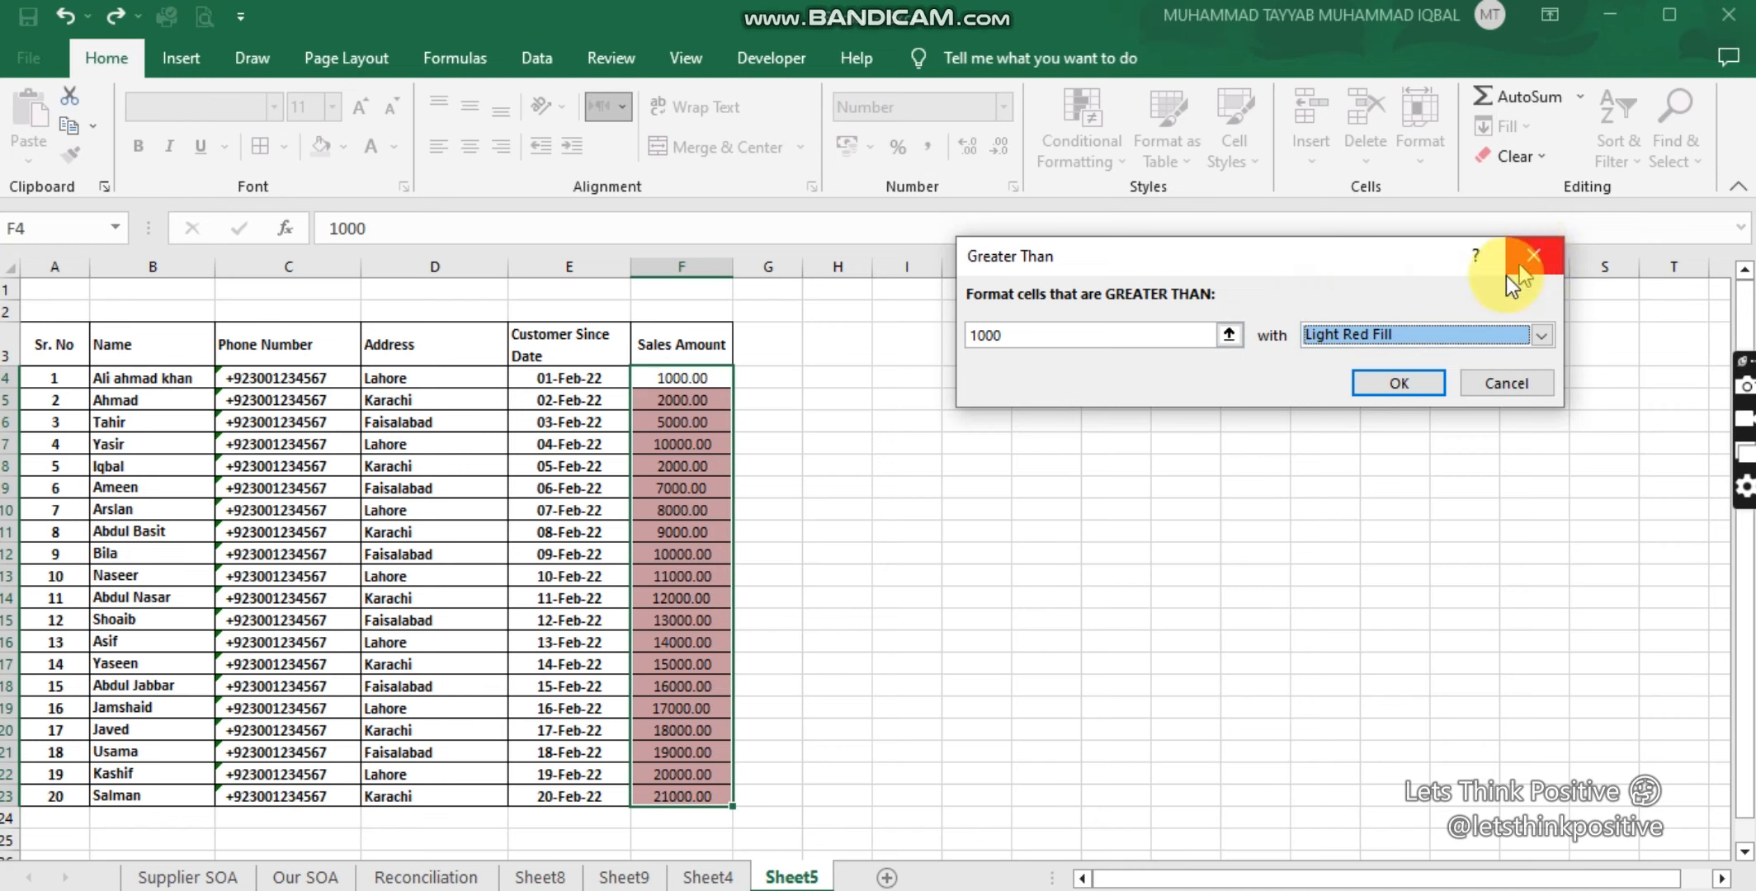
{"action": "left_click", "coordinate": [1540, 257]}
{"action": "scroll", "coordinate": [829, 529], "scroll_direction": "down", "scroll_amount": 1}
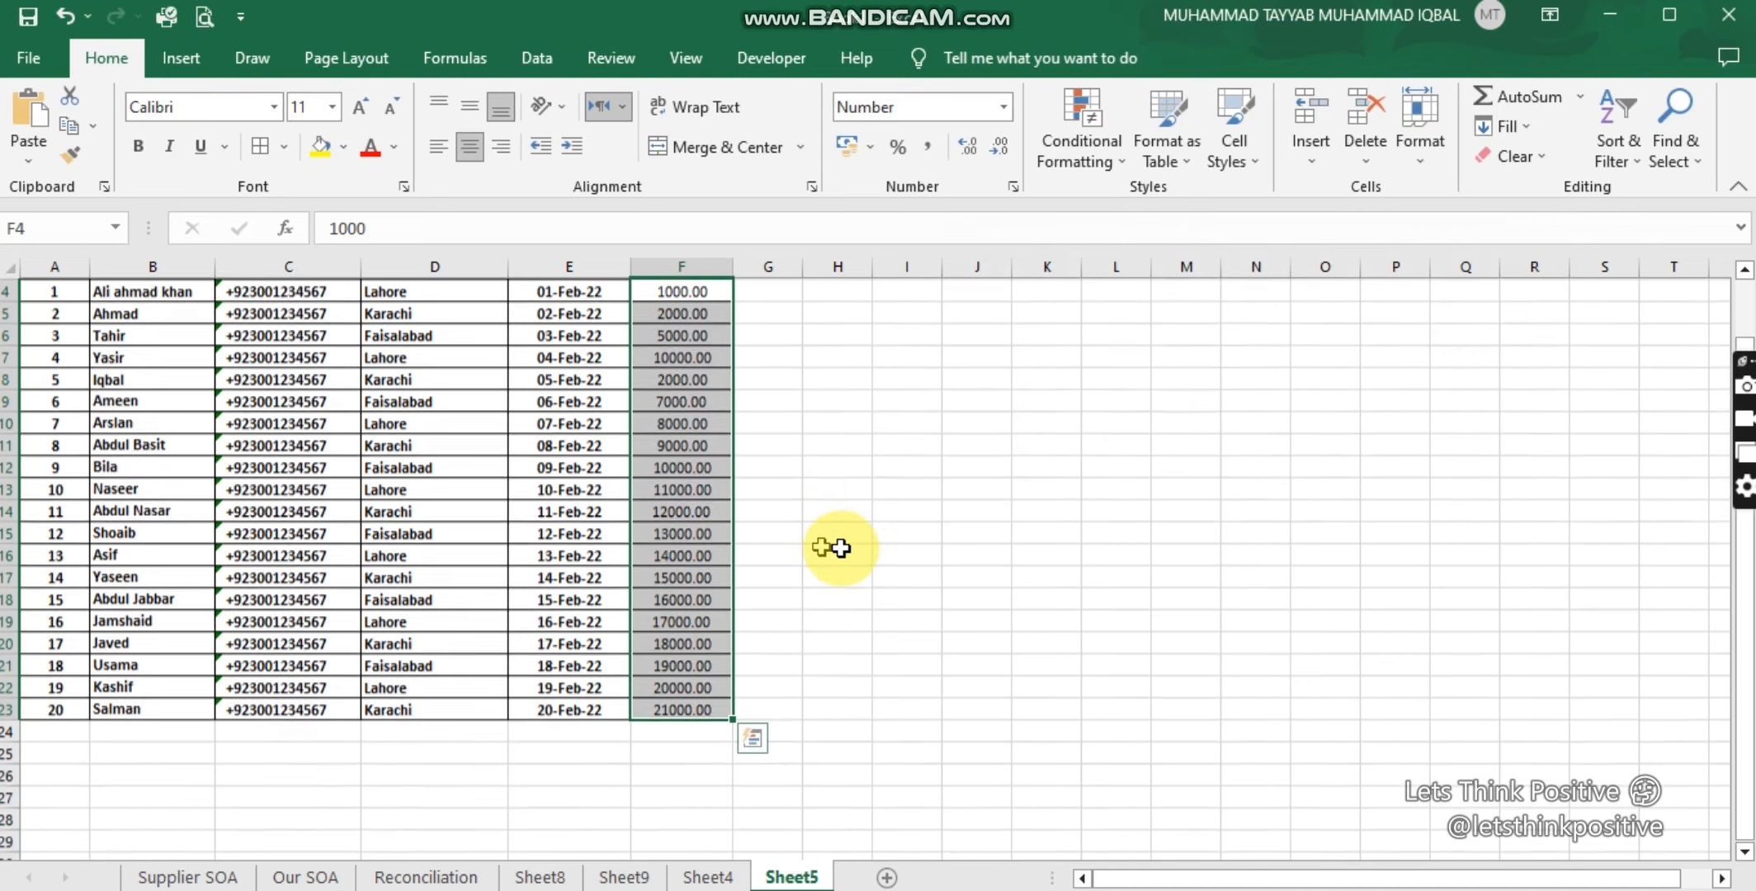
{"action": "scroll", "coordinate": [835, 545], "scroll_direction": "up", "scroll_amount": 1}
Step: Preview a Less Than 5000 rule with green fill, then cancel it
{"action": "left_click", "coordinate": [1098, 161]}
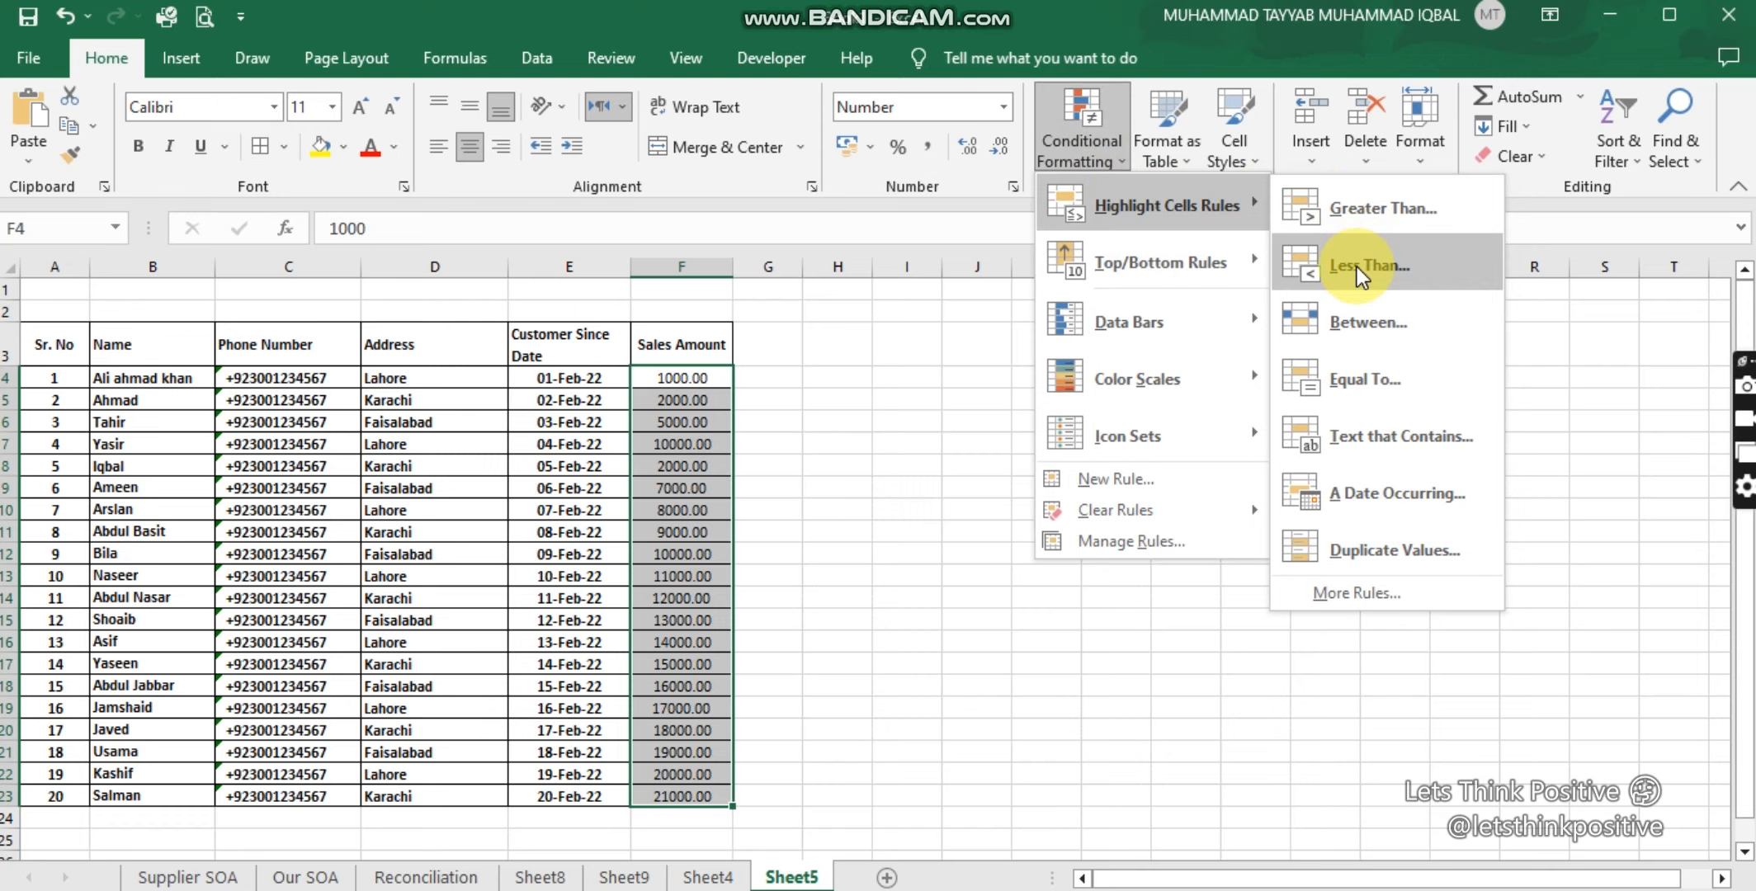
{"action": "left_click", "coordinate": [1357, 267]}
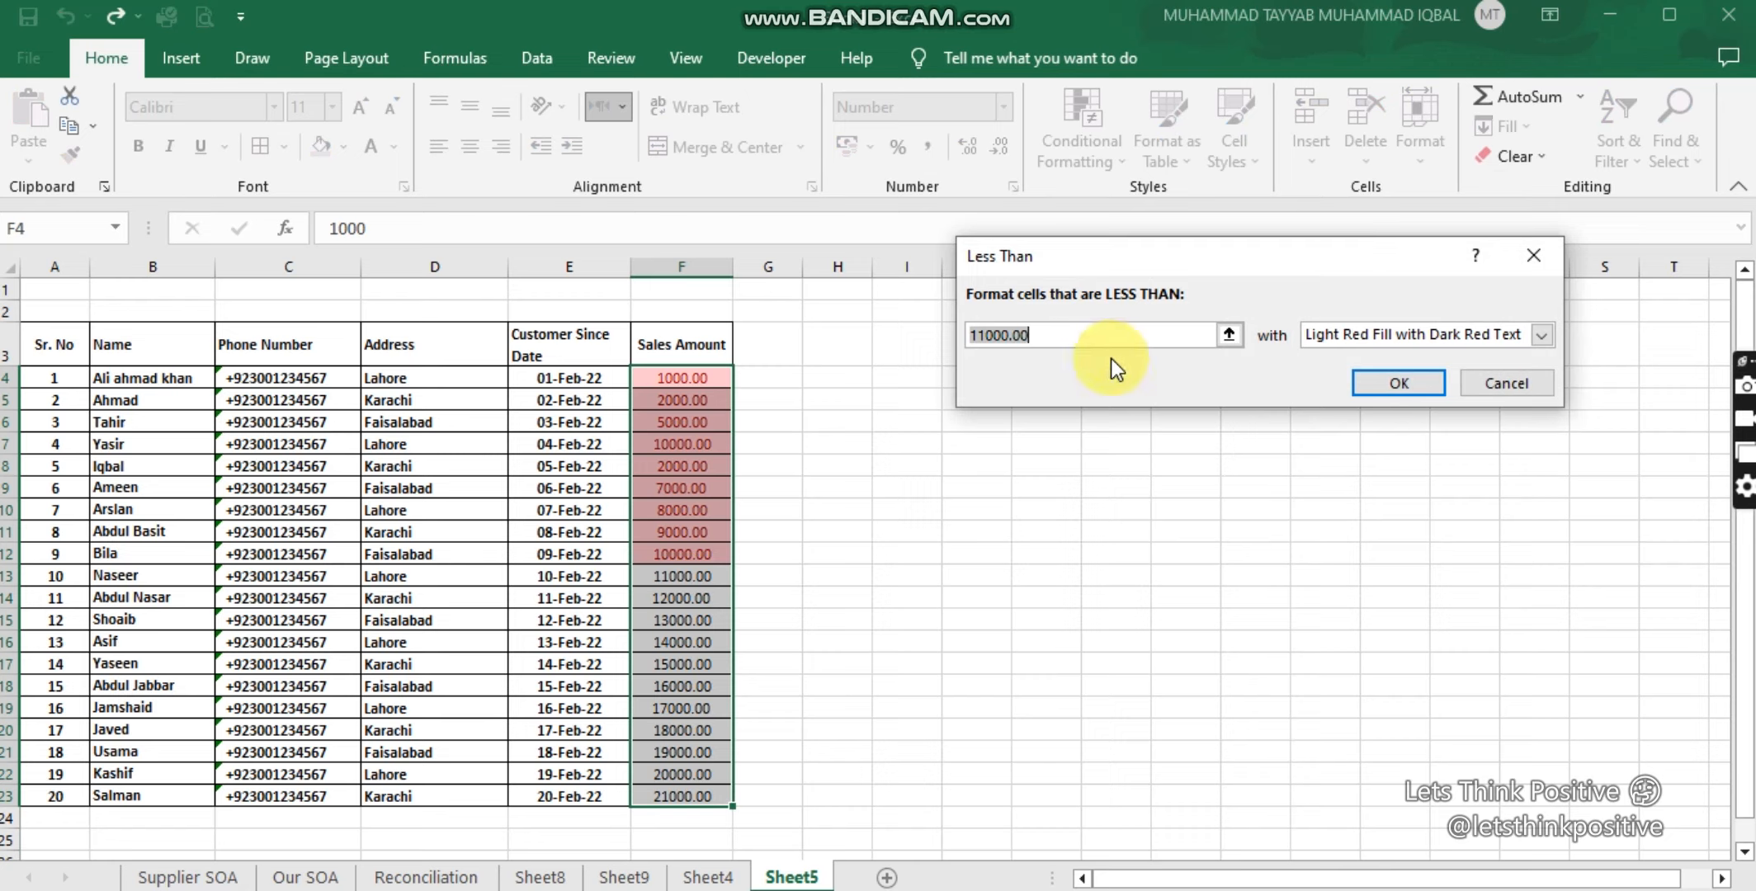
{"action": "type", "text": "5000"}
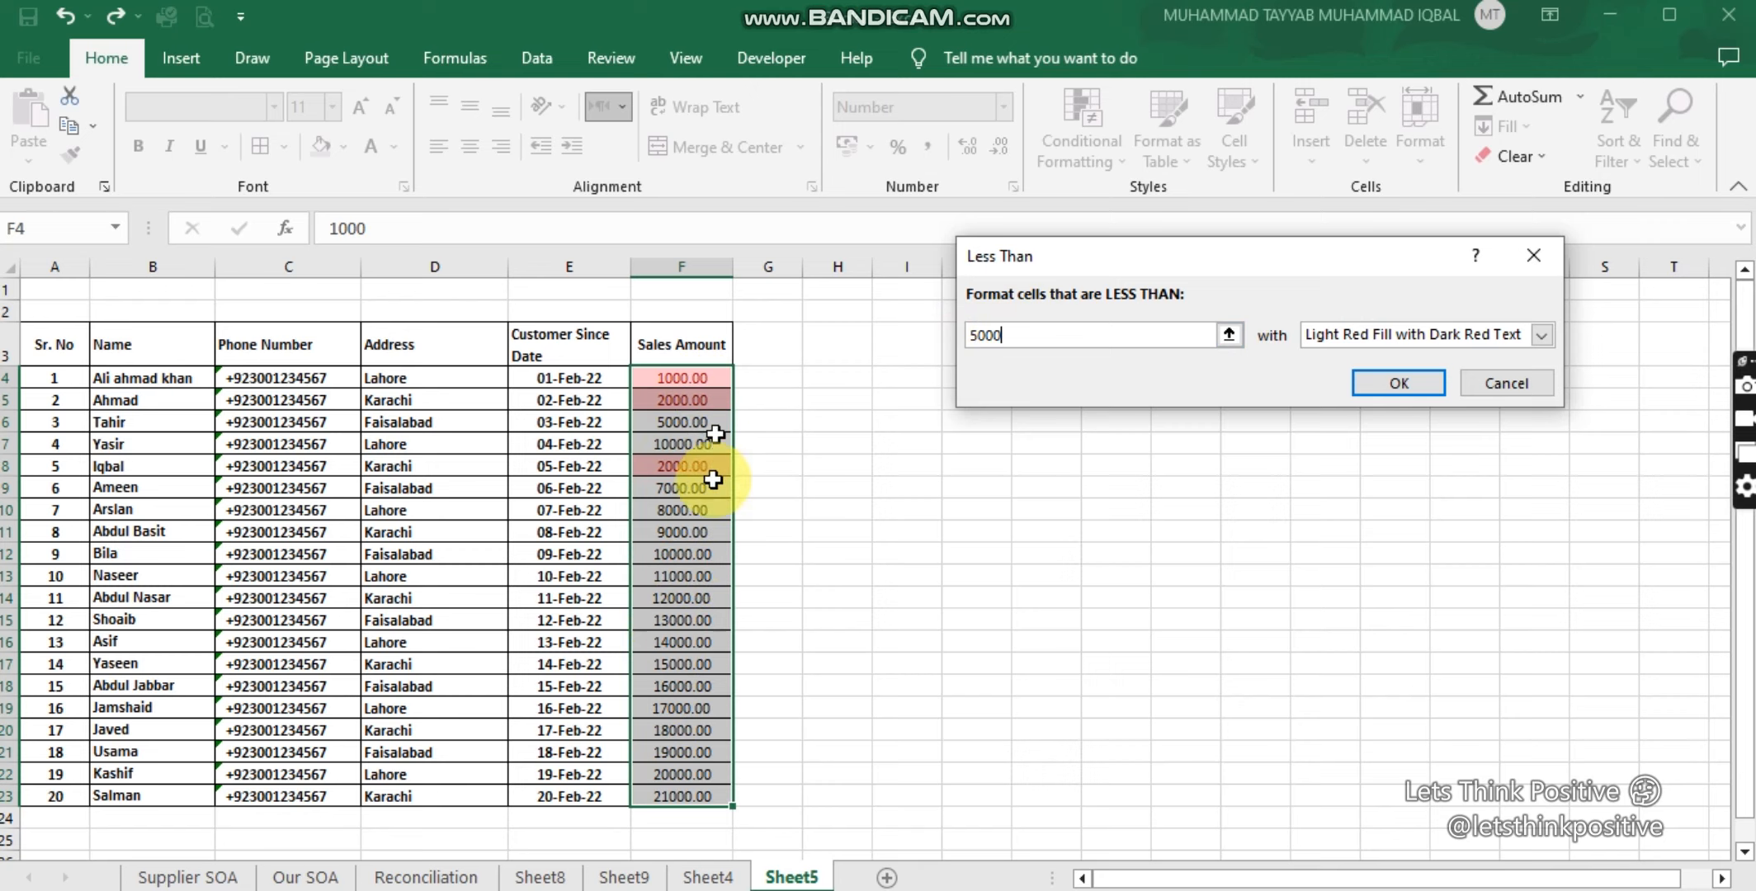
{"action": "left_click", "coordinate": [1550, 340]}
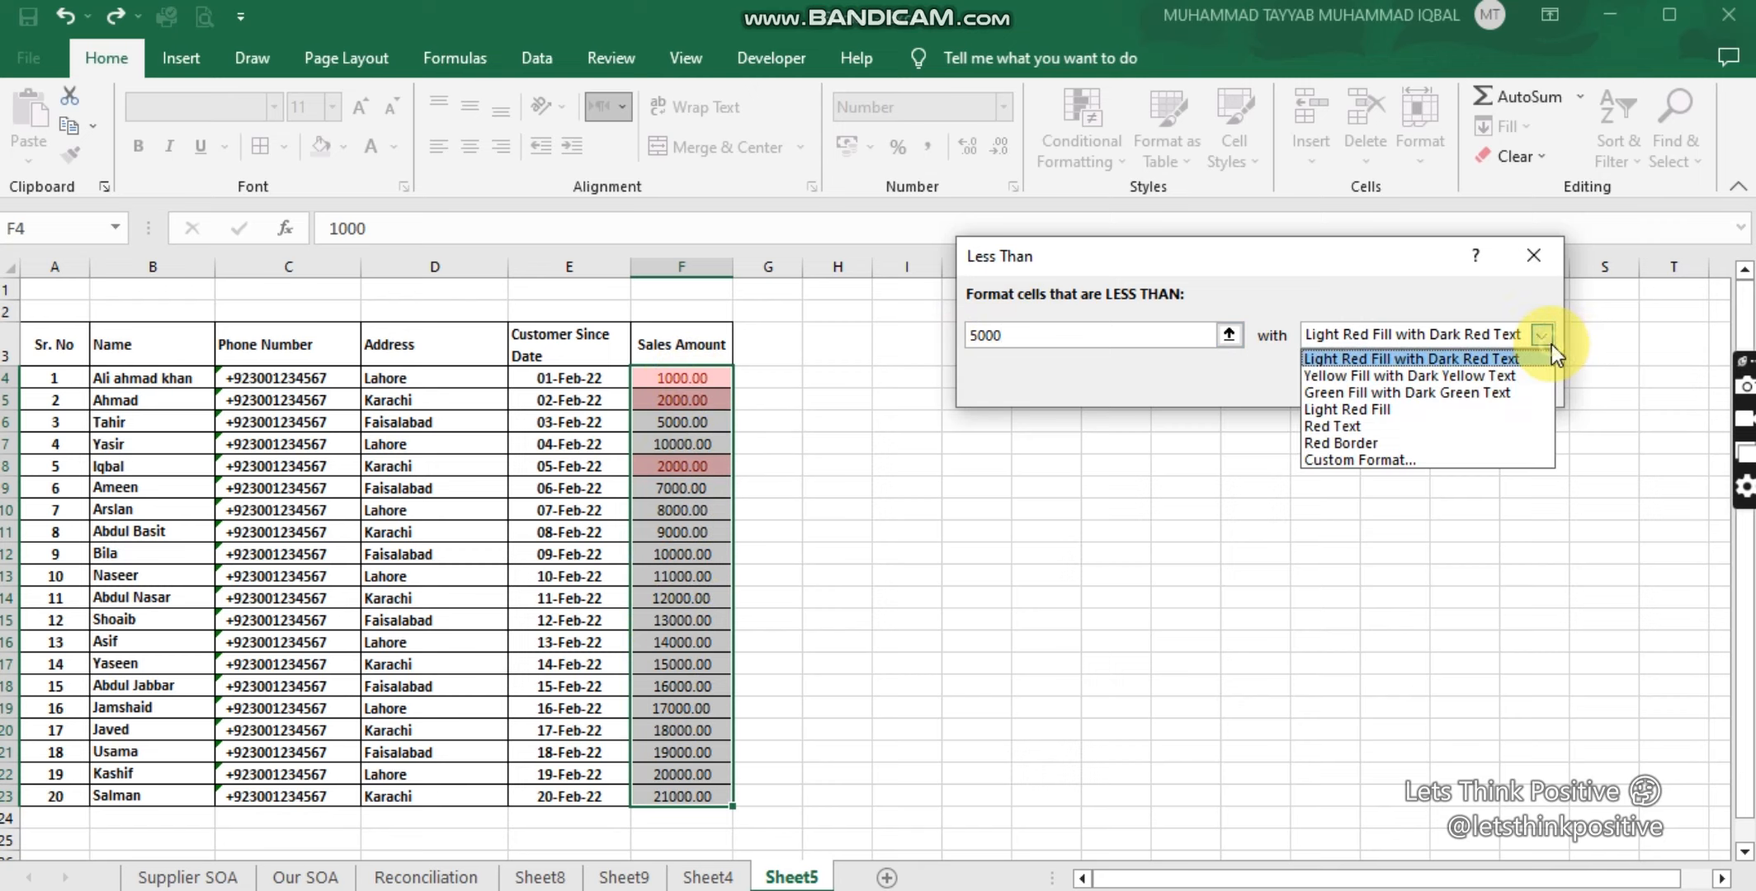
{"action": "left_click", "coordinate": [1346, 395]}
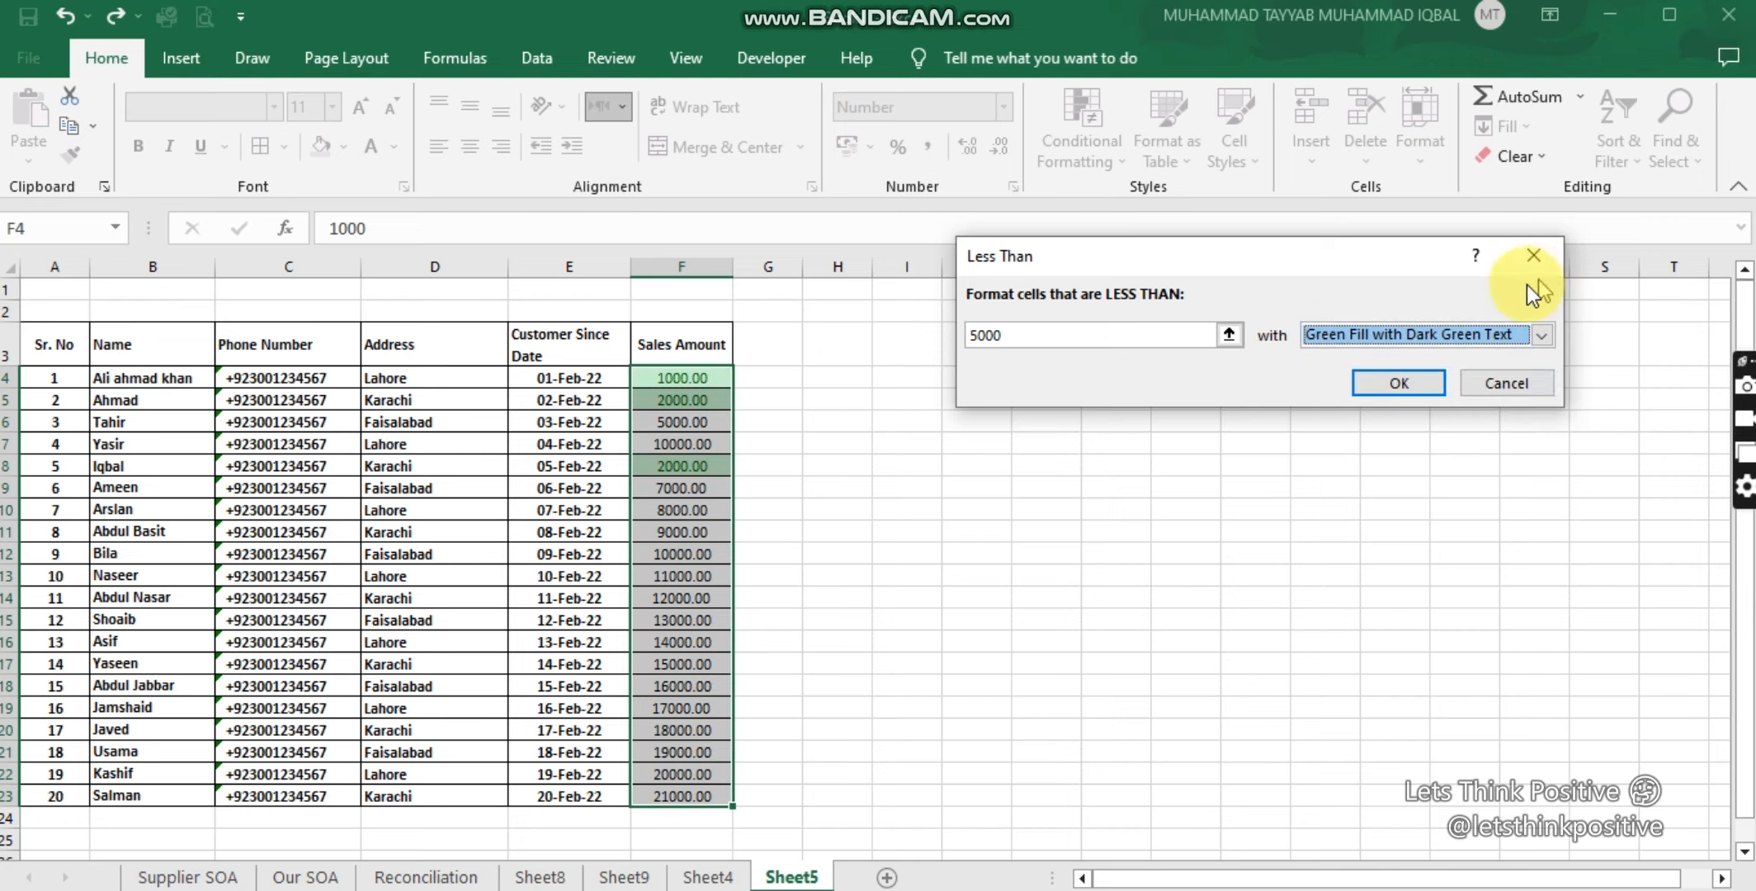
{"action": "left_click", "coordinate": [1506, 381]}
Step: Reselect Sales Amount F4:F23 and bring up the Conditional Formatting options
{"action": "left_click", "coordinate": [1047, 478]}
{"action": "left_click_drag", "start_coordinate": [695, 376], "coordinate": [705, 798]}
{"action": "left_click", "coordinate": [1081, 151]}
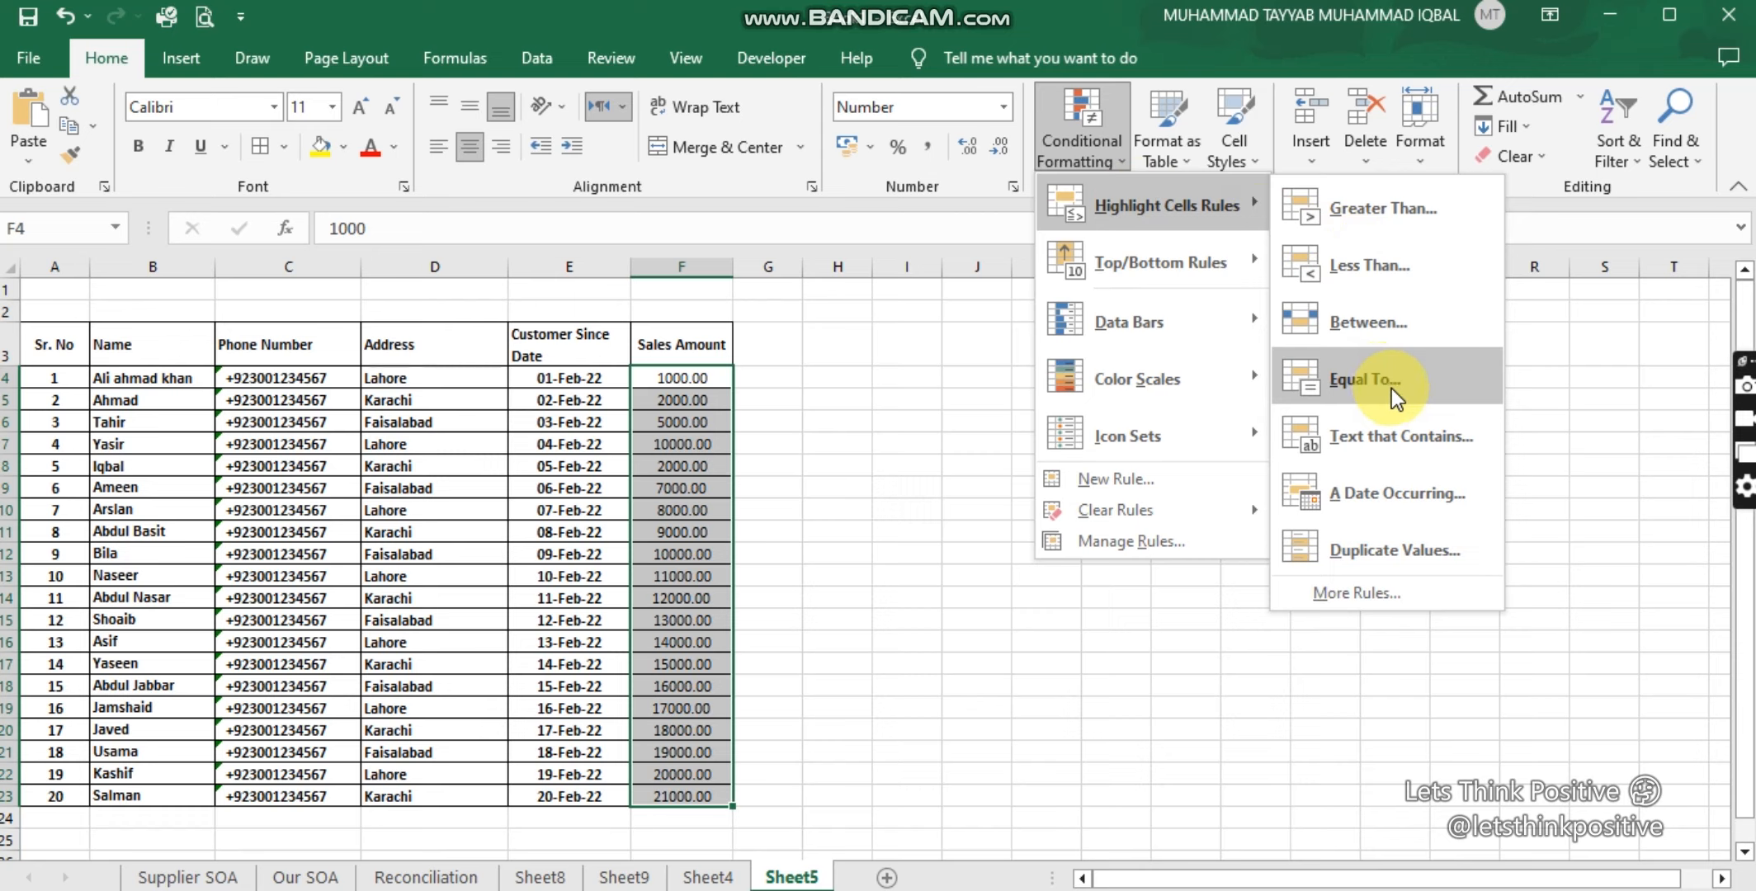
{"action": "left_click", "coordinate": [1401, 329]}
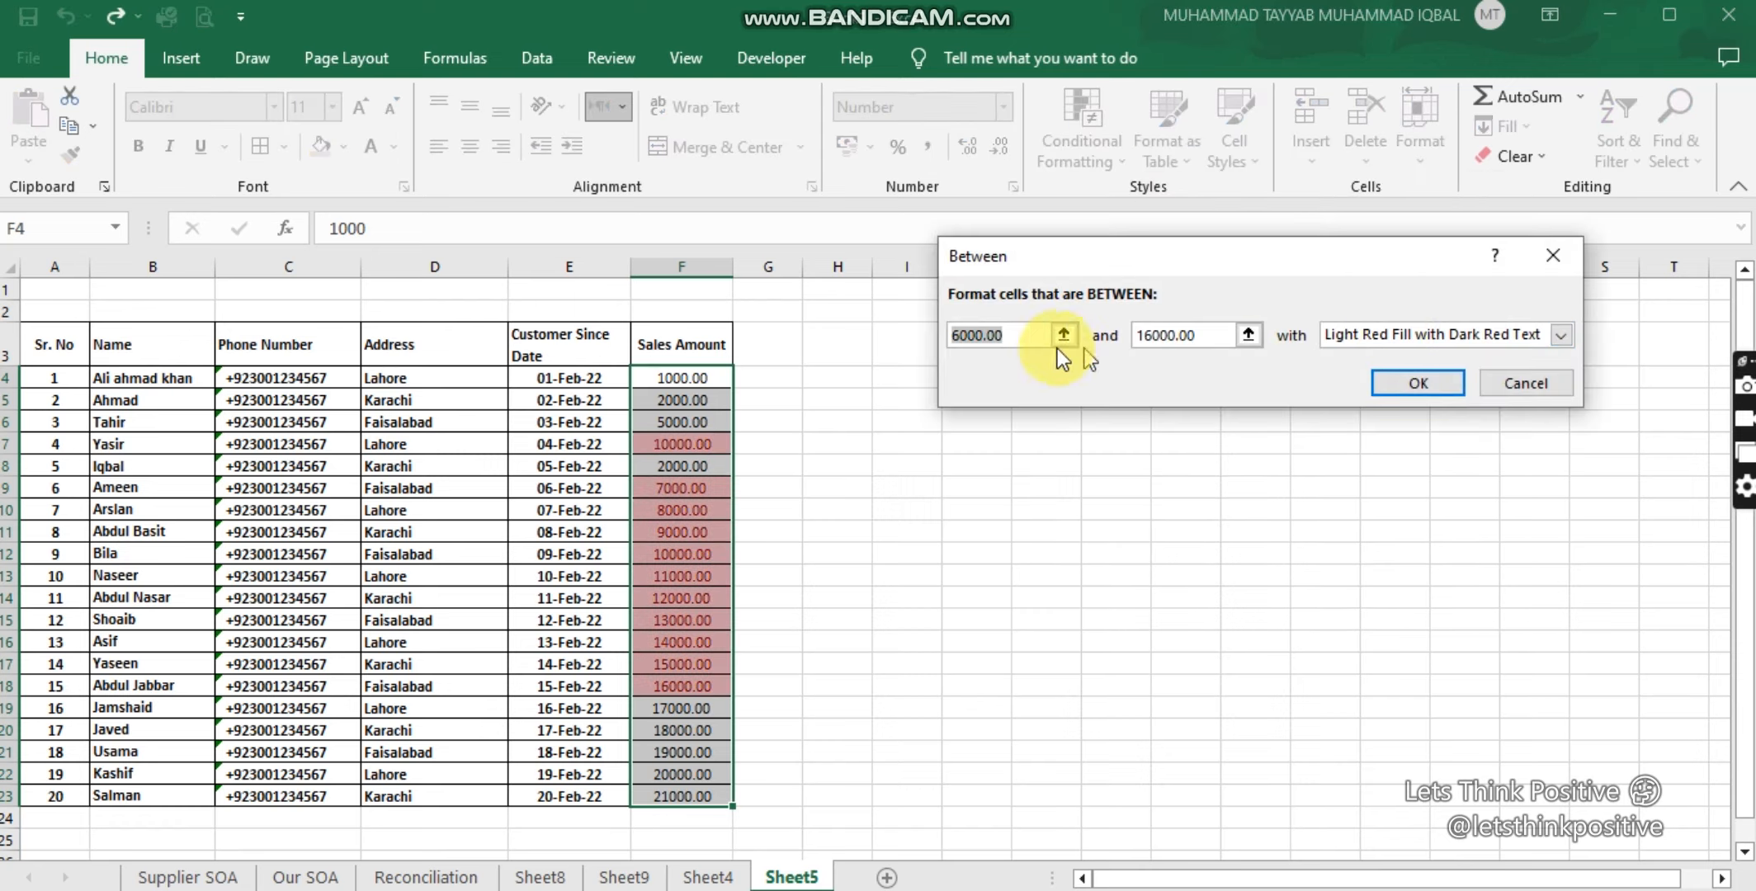
{"action": "type", "text": "1000"}
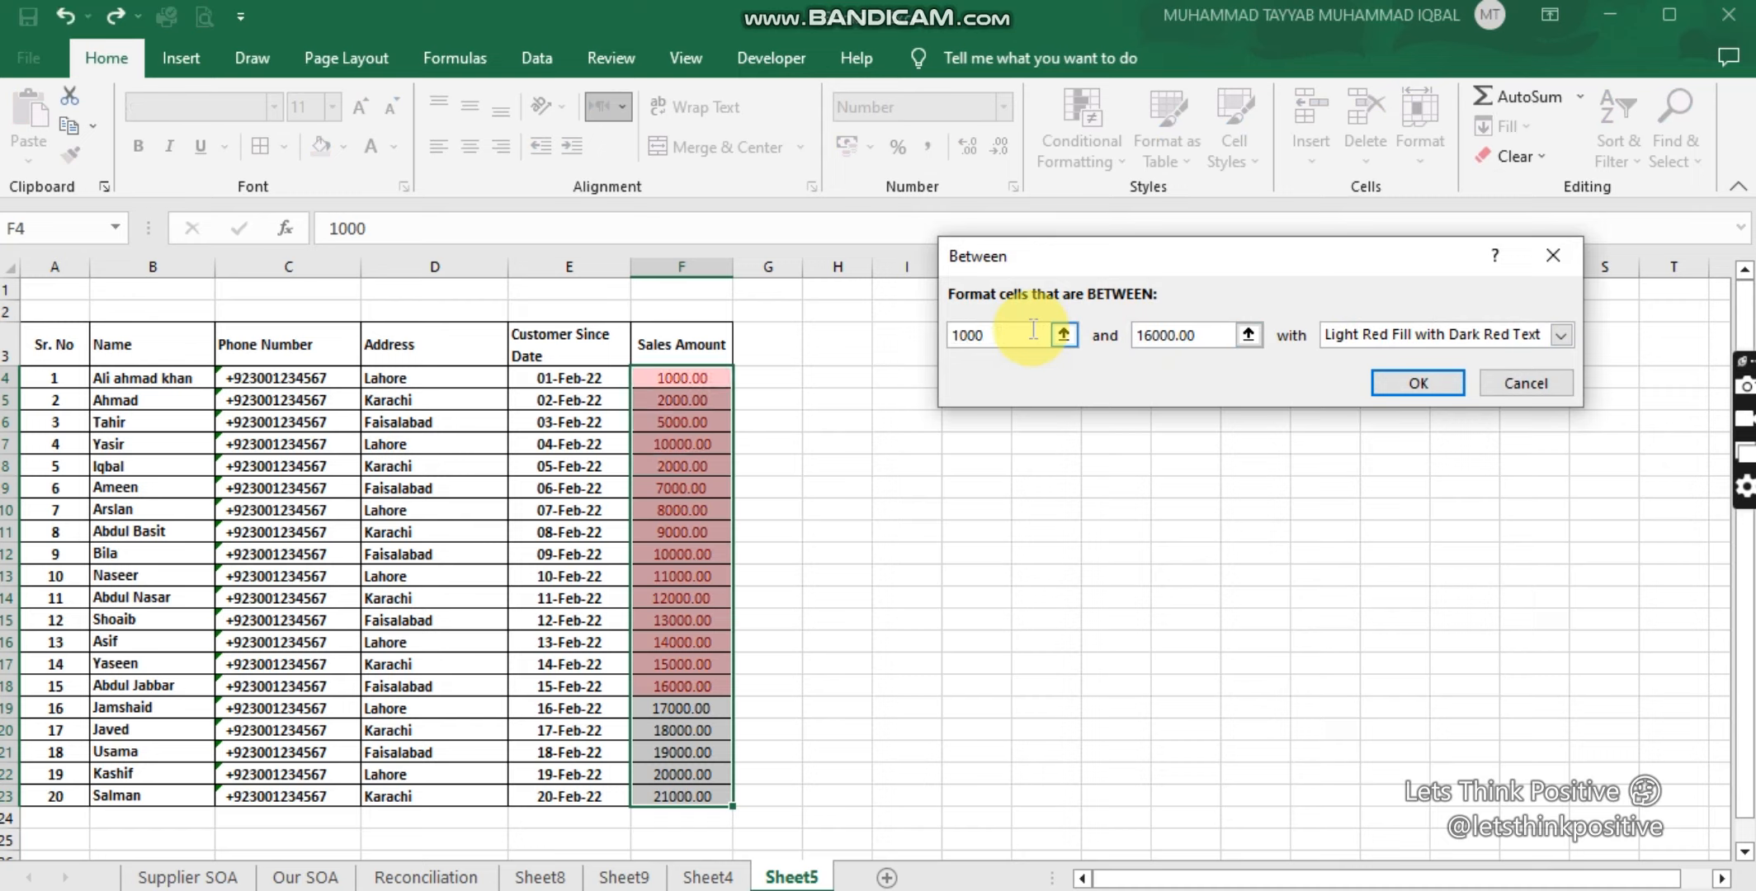
{"action": "key", "text": "Tab"}
{"action": "type", "text": "5000"}
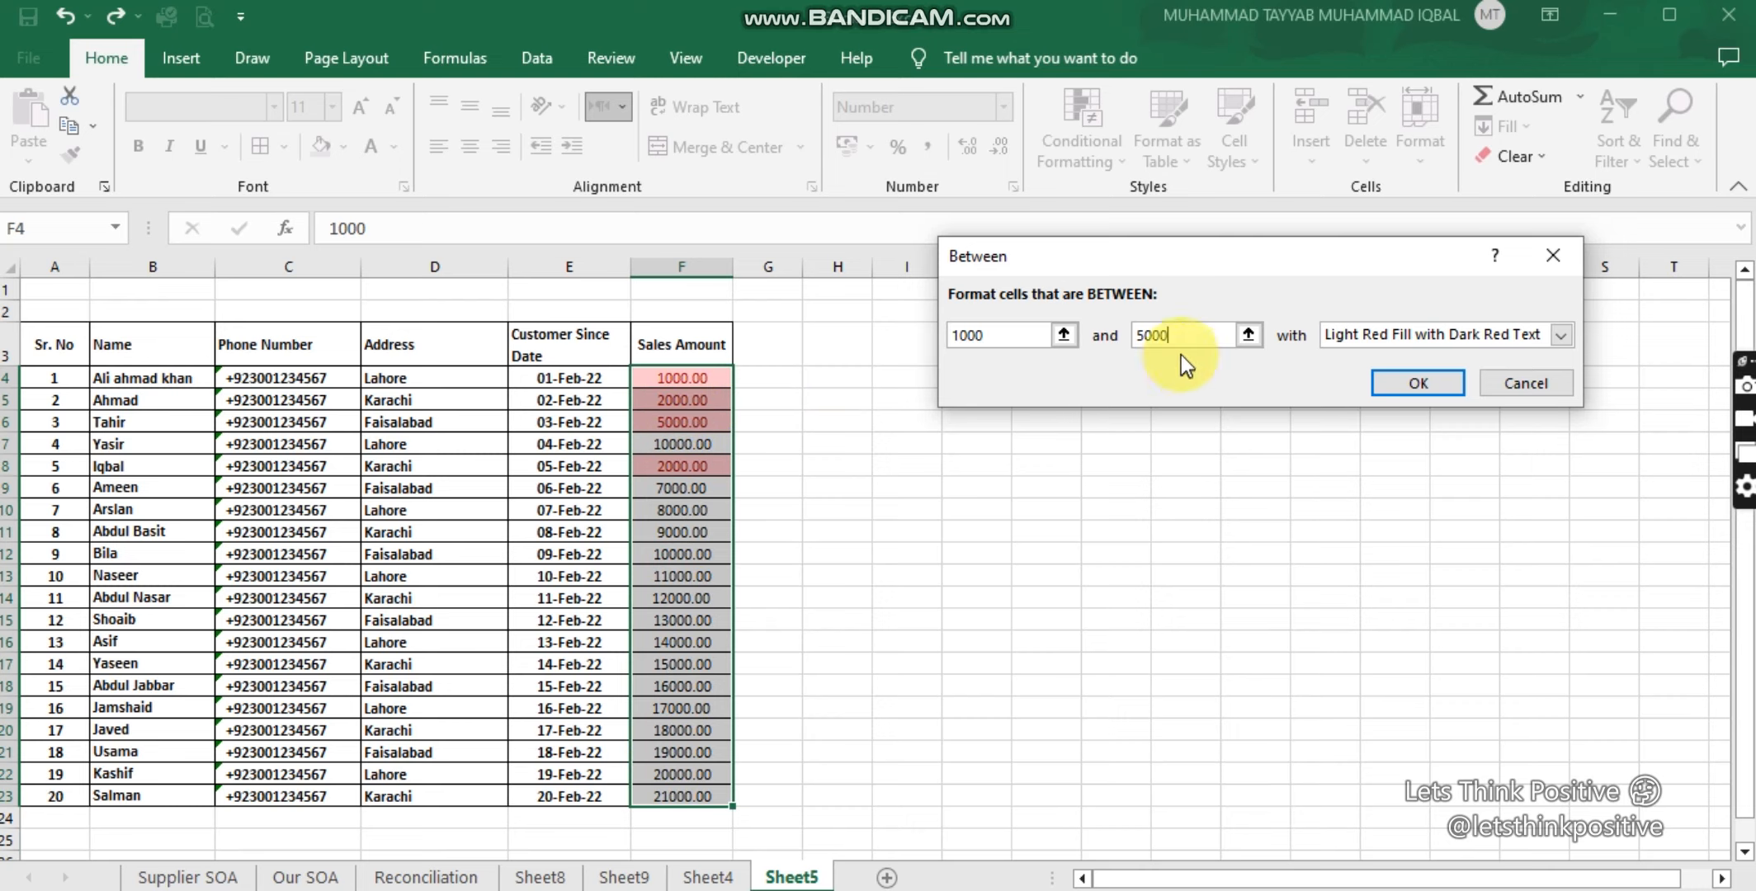
{"action": "left_click", "coordinate": [1561, 254]}
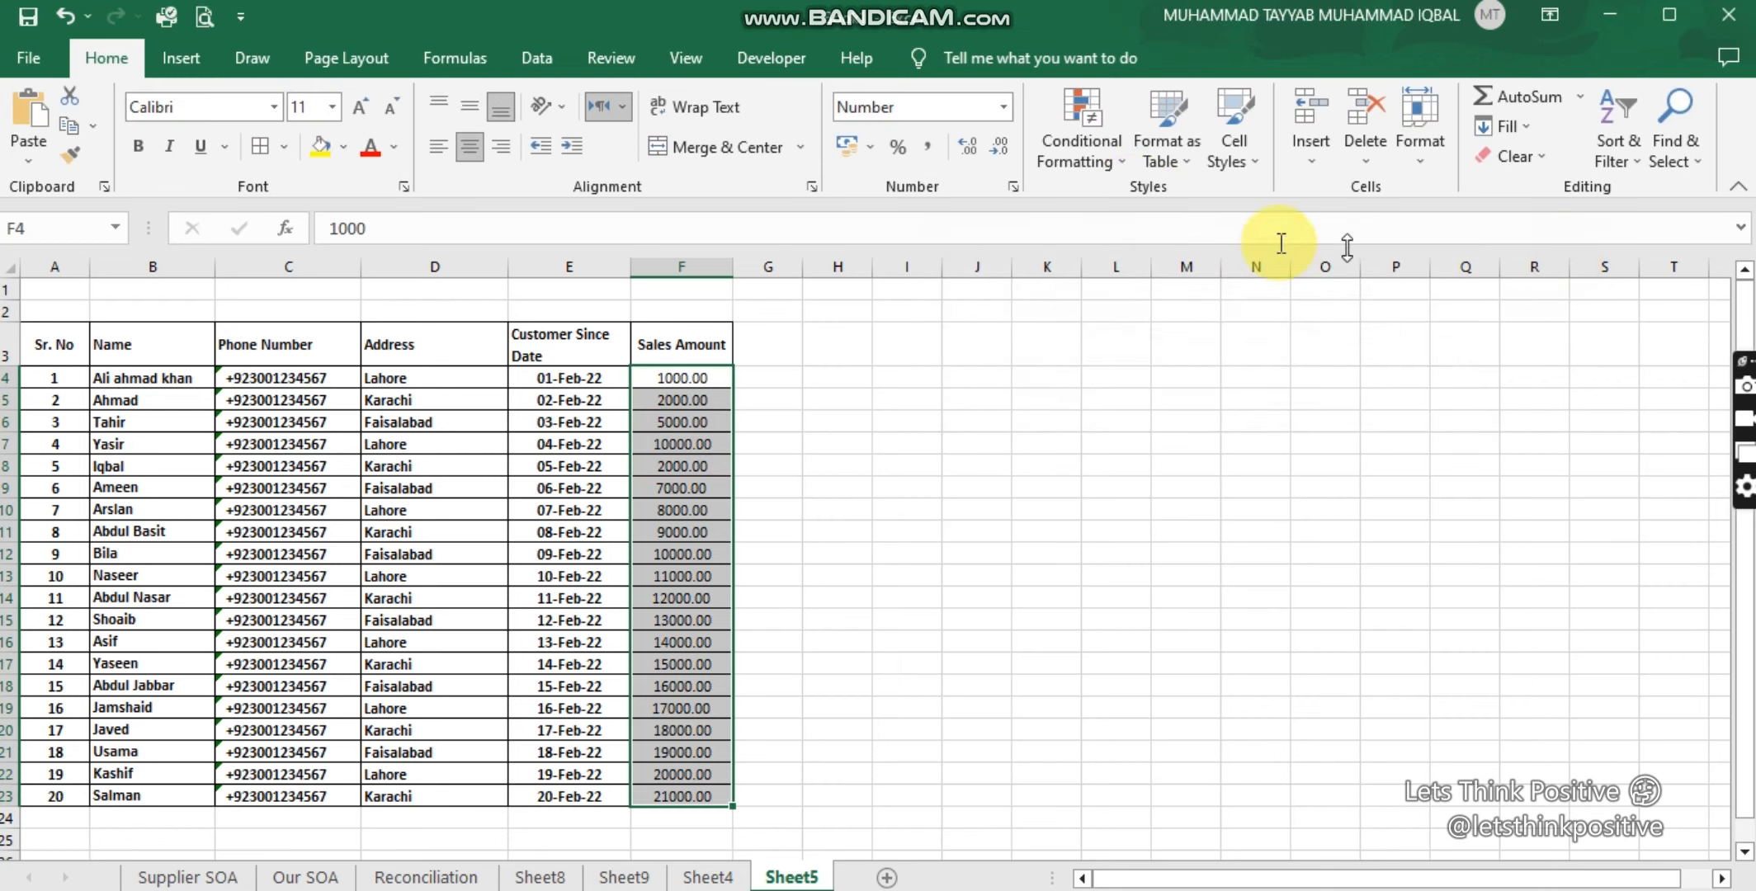
{"action": "left_click", "coordinate": [1105, 162]}
{"action": "mouse_move", "coordinate": [1113, 194]}
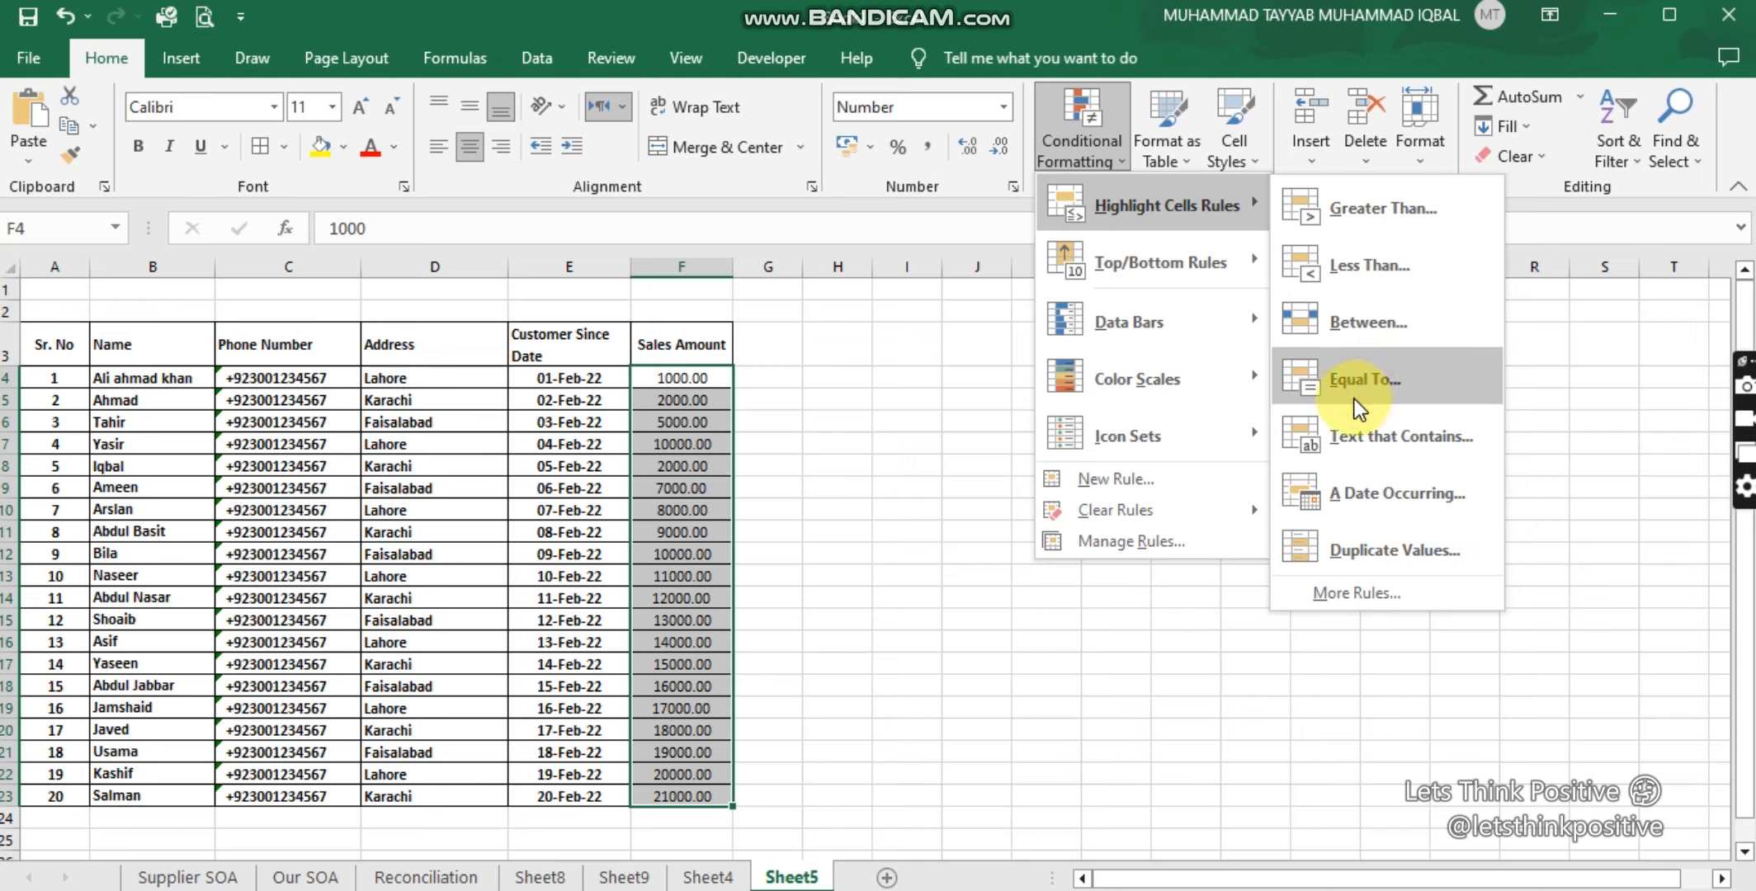
{"action": "left_click", "coordinate": [1385, 433]}
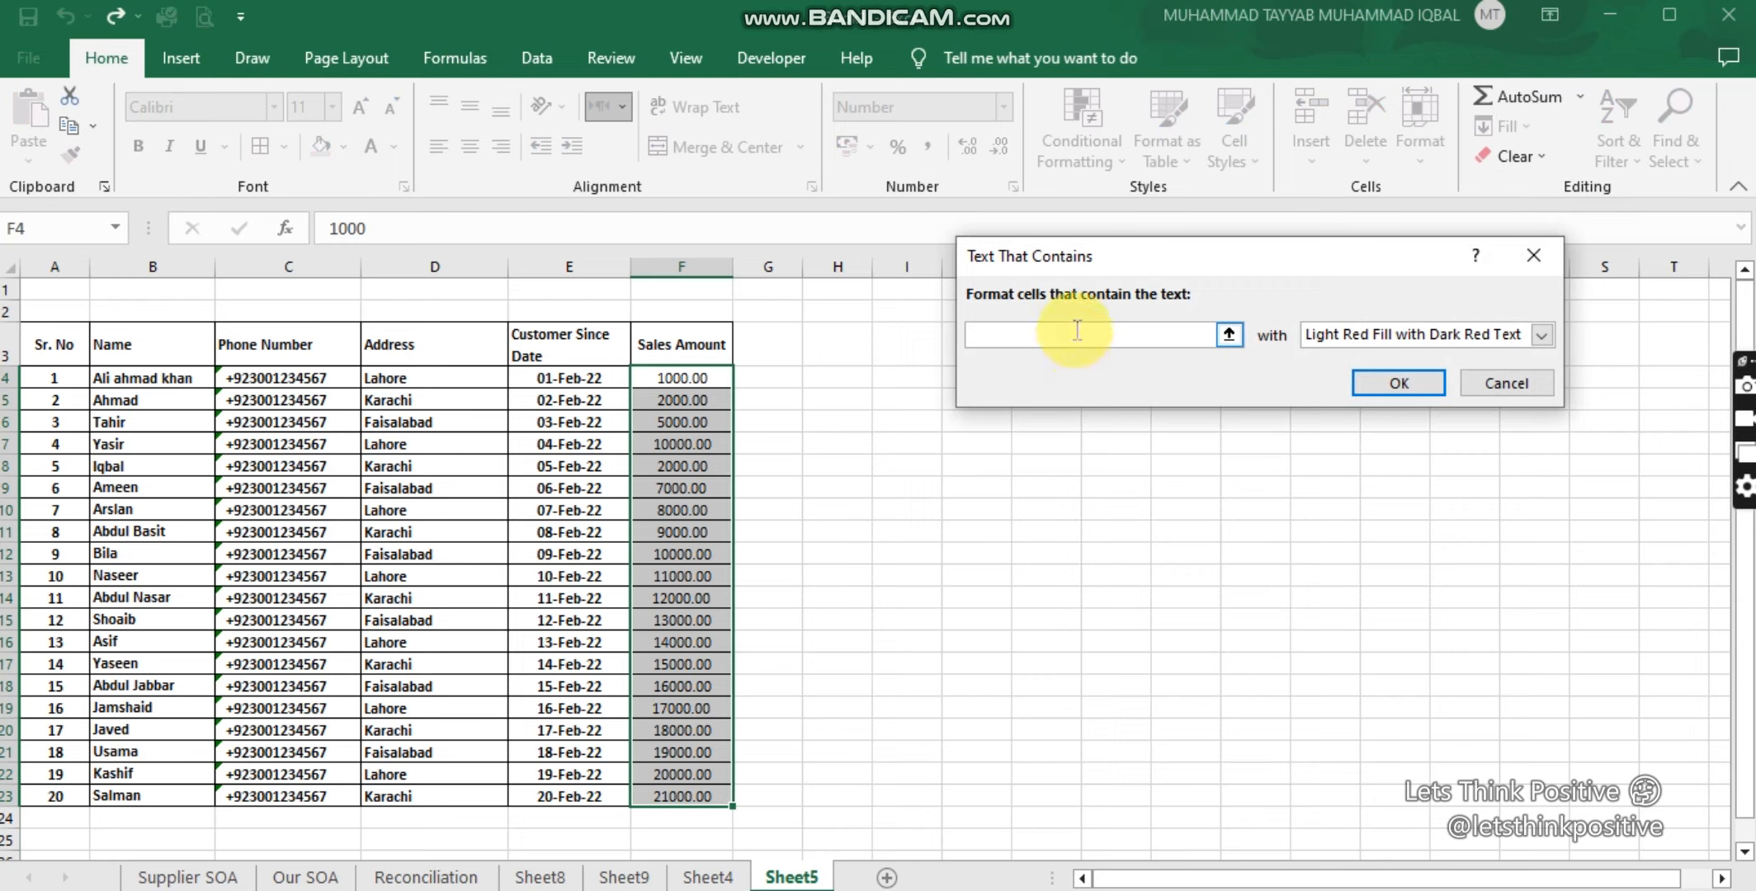
{"action": "type", "text": "8"}
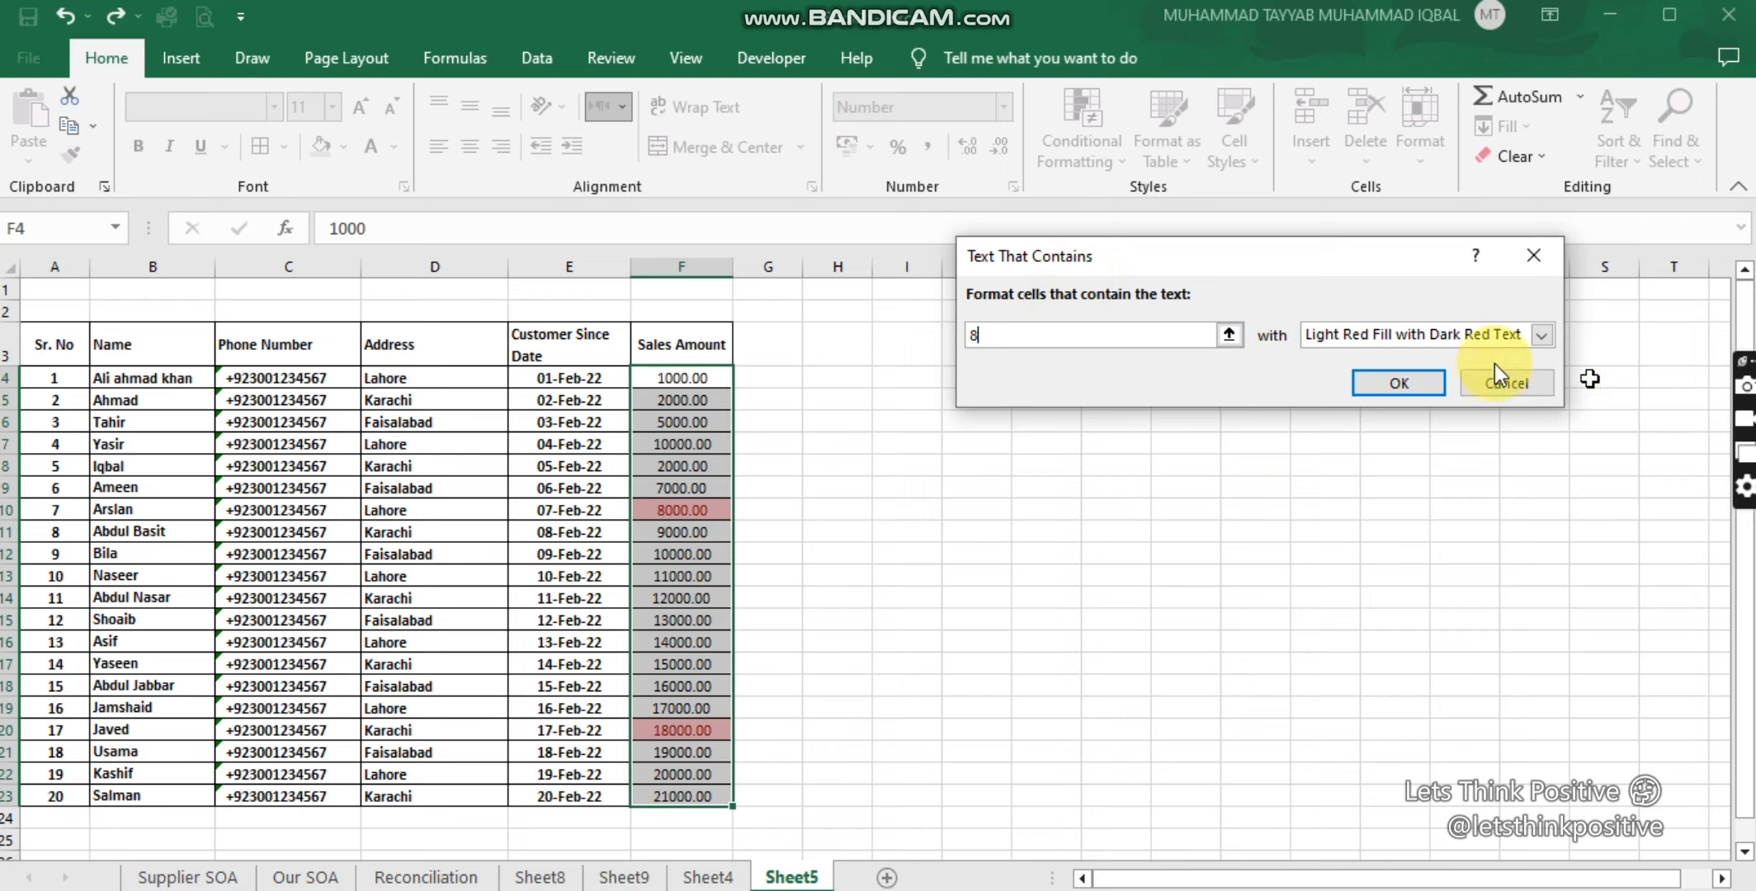
{"action": "left_click", "coordinate": [1533, 255]}
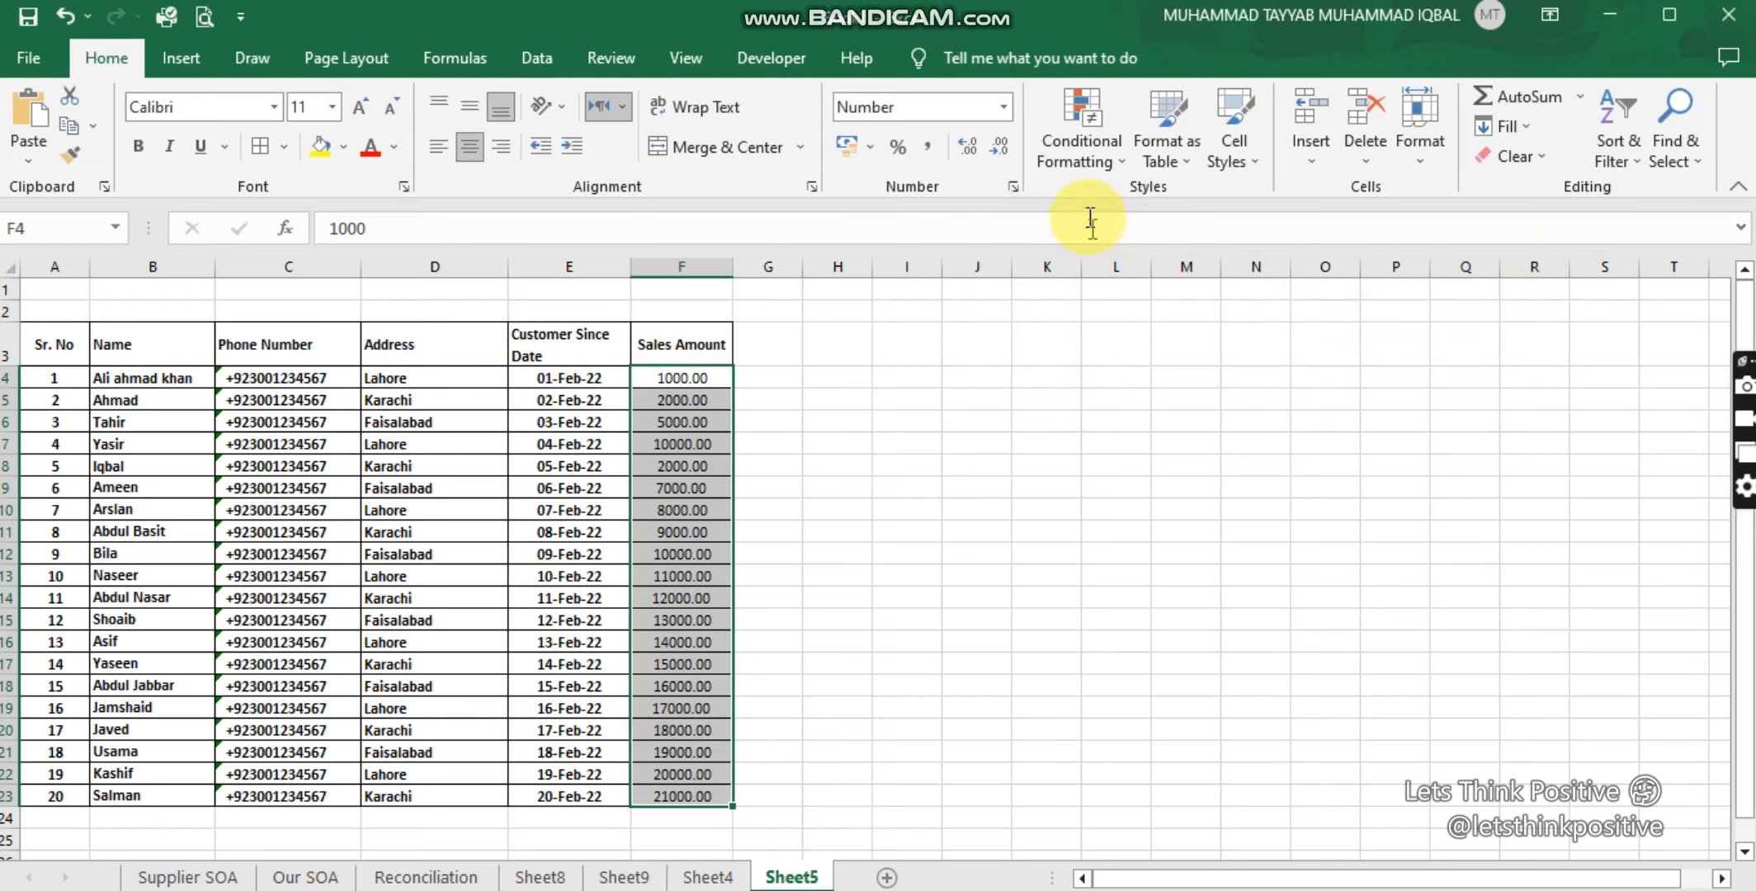
{"action": "left_click", "coordinate": [1112, 157]}
{"action": "mouse_move", "coordinate": [1112, 203]}
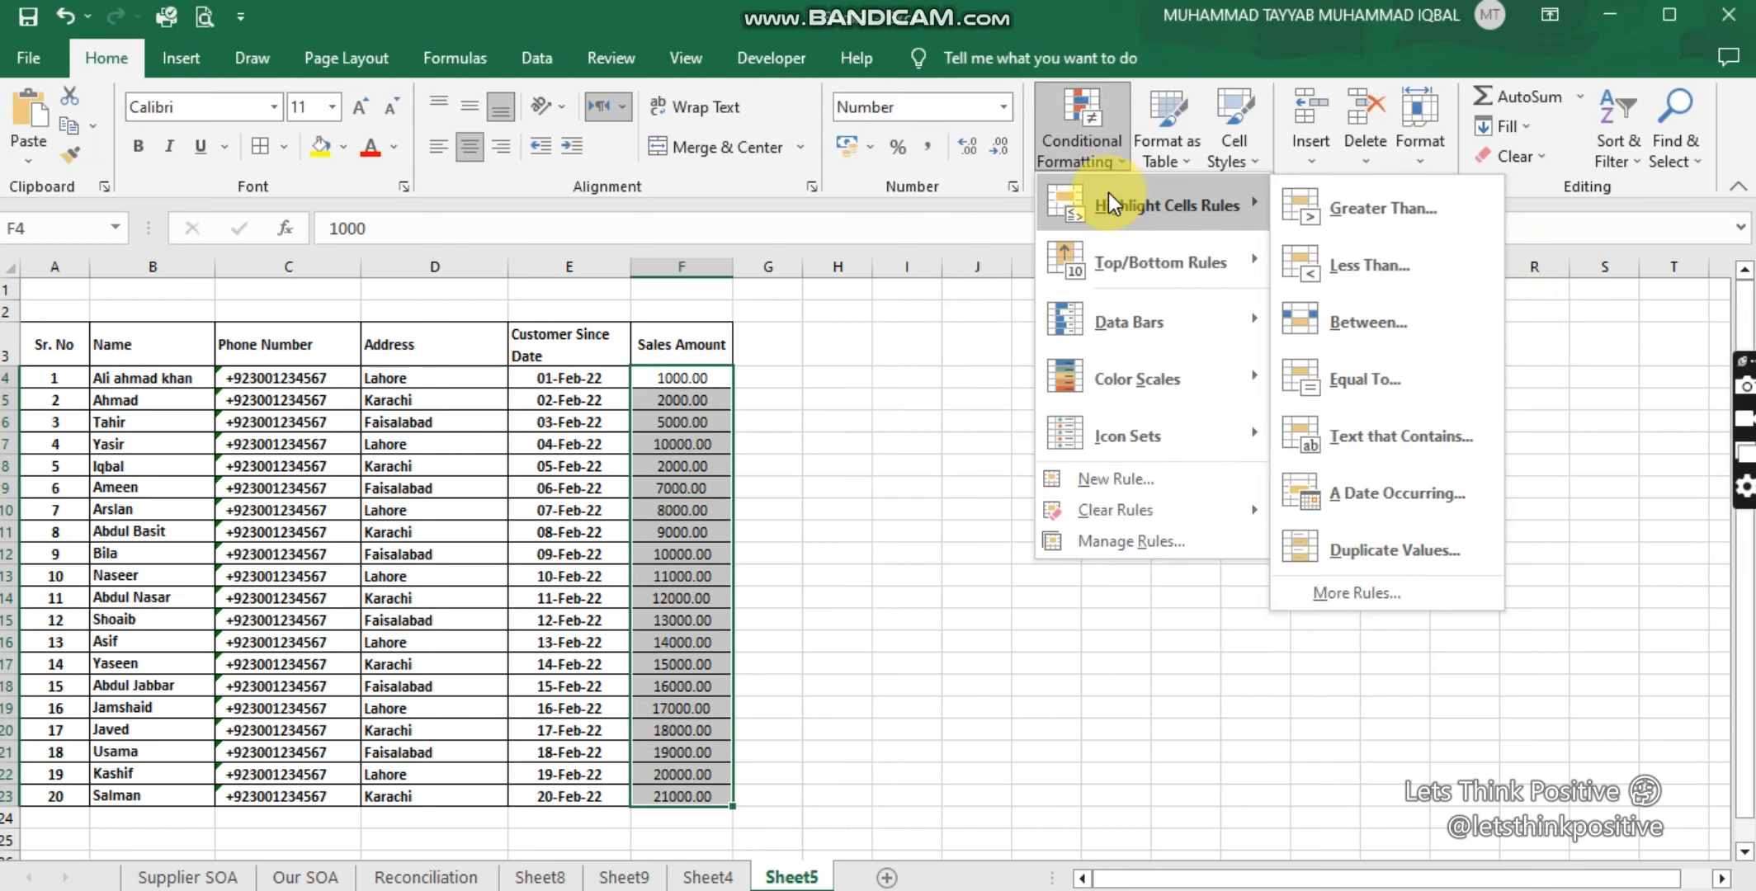
{"action": "left_click", "coordinate": [1362, 491]}
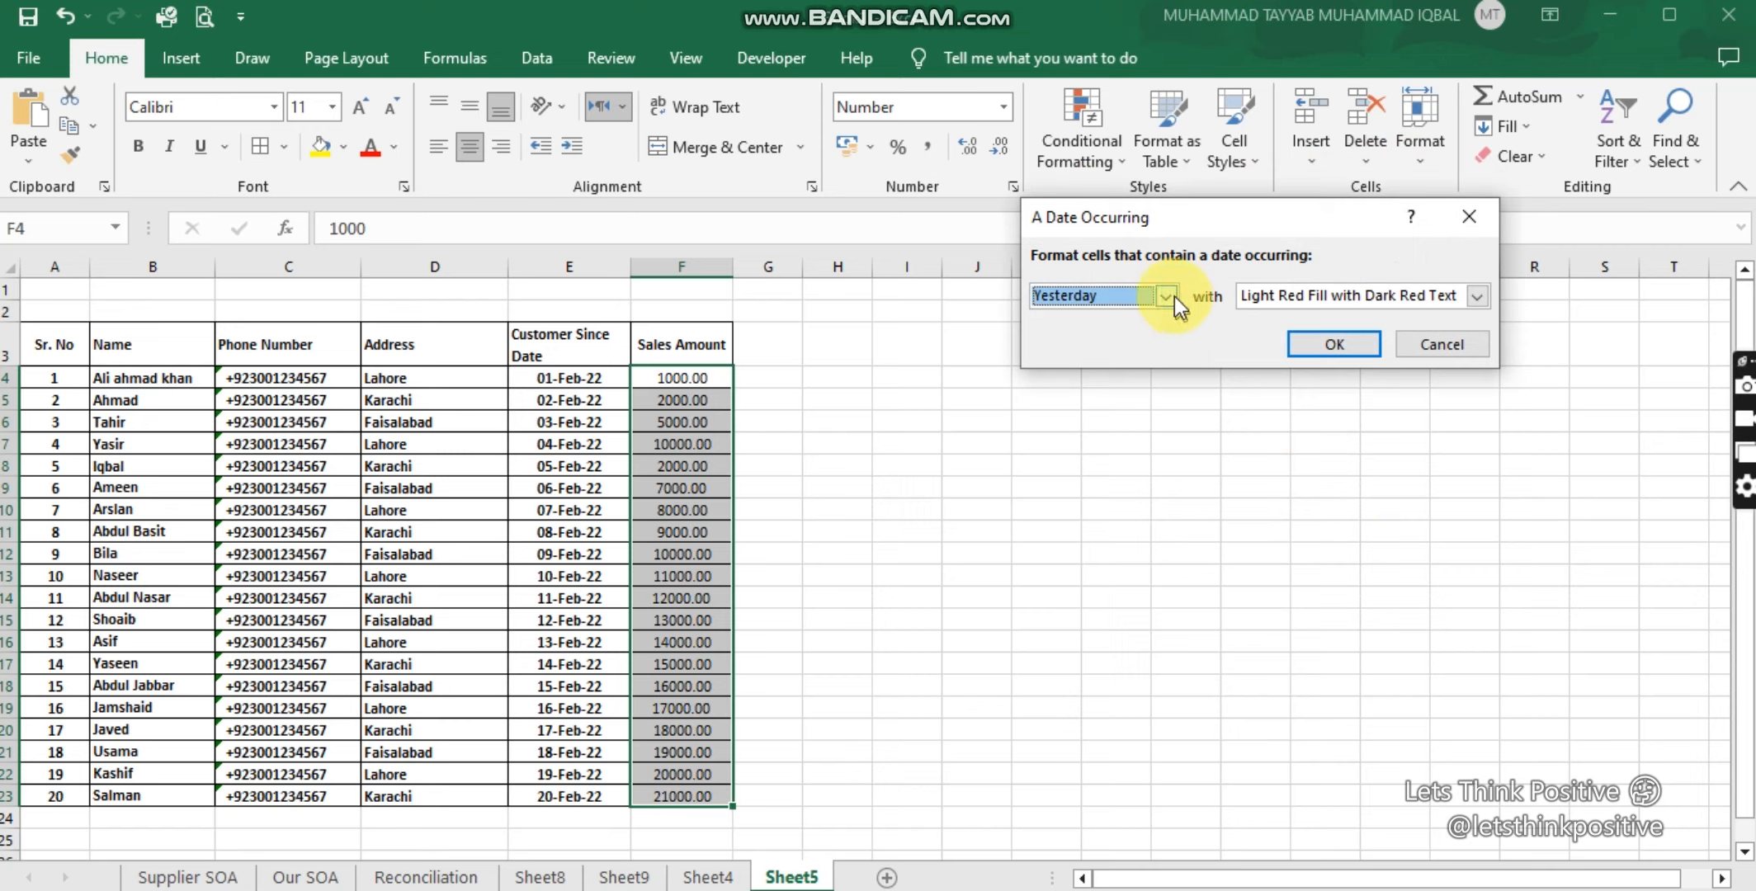
{"action": "left_click", "coordinate": [1172, 297]}
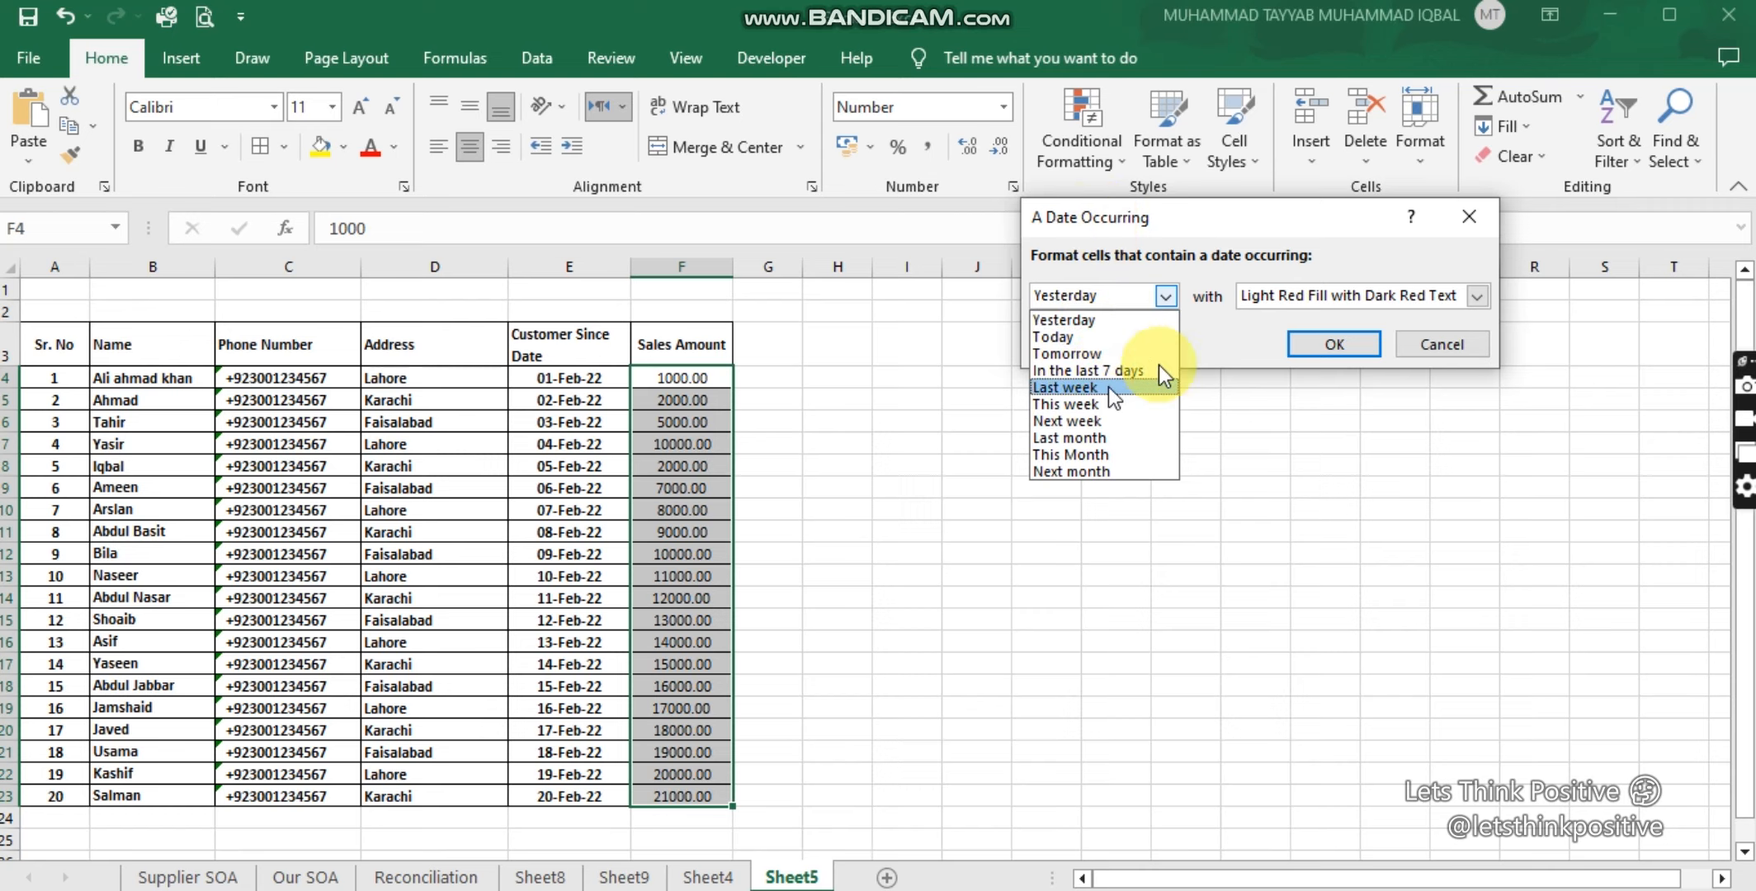
{"action": "left_click", "coordinate": [1468, 221]}
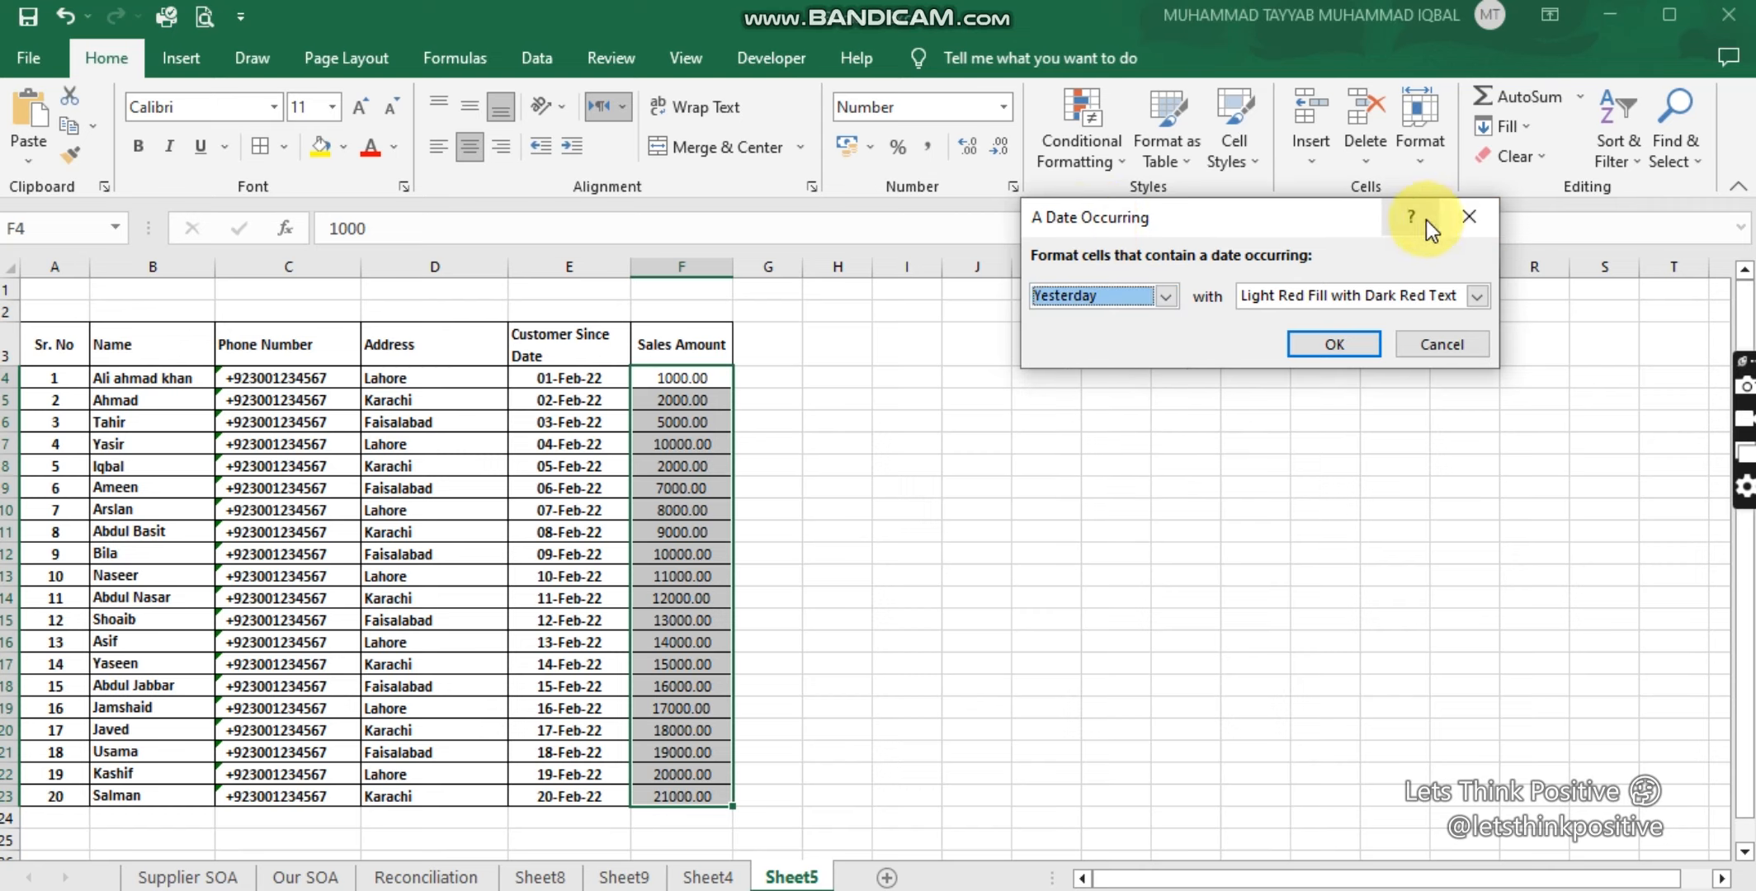
{"action": "left_click", "coordinate": [1468, 219]}
{"action": "left_click", "coordinate": [1105, 157]}
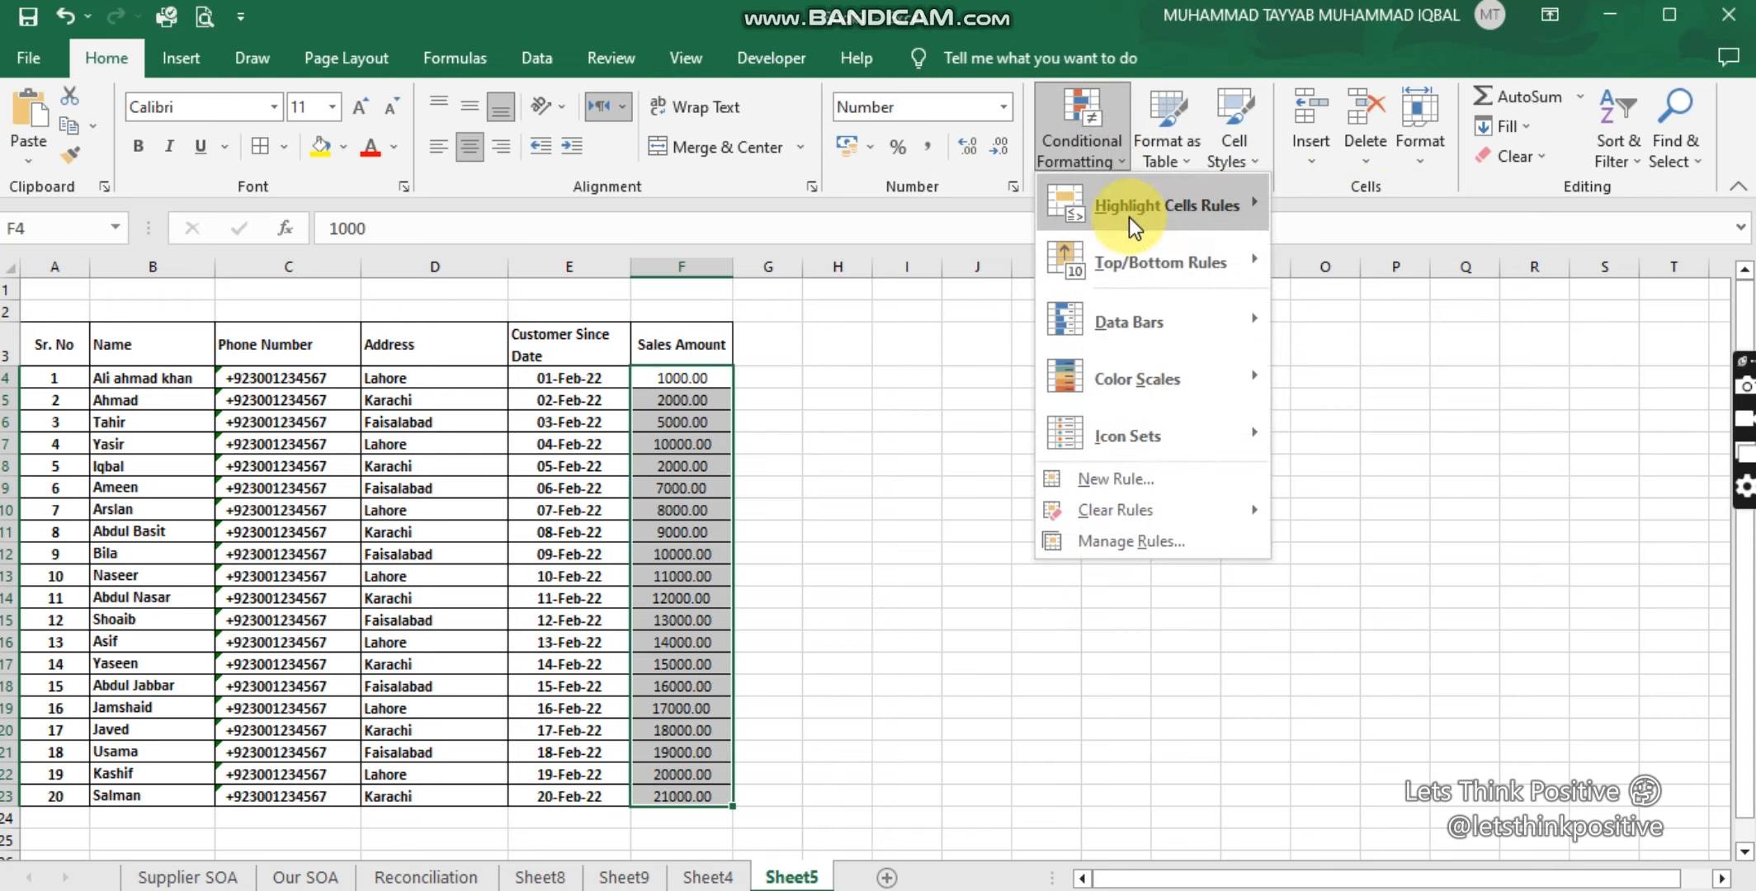
{"action": "mouse_move", "coordinate": [1129, 217]}
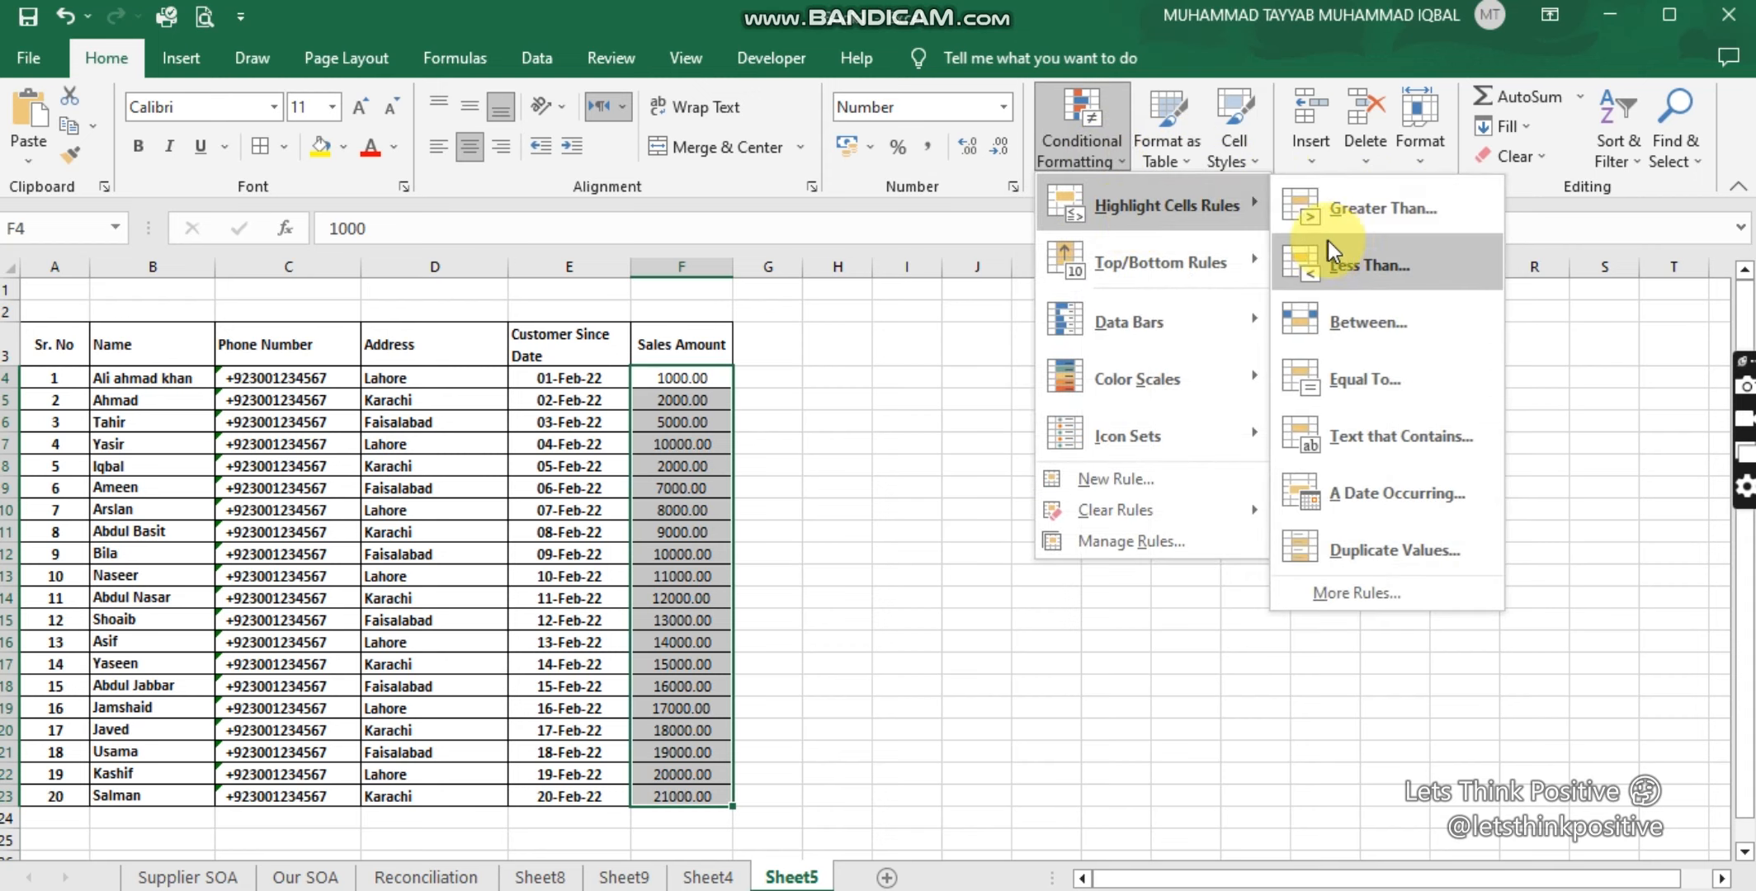
{"action": "left_click", "coordinate": [1401, 547]}
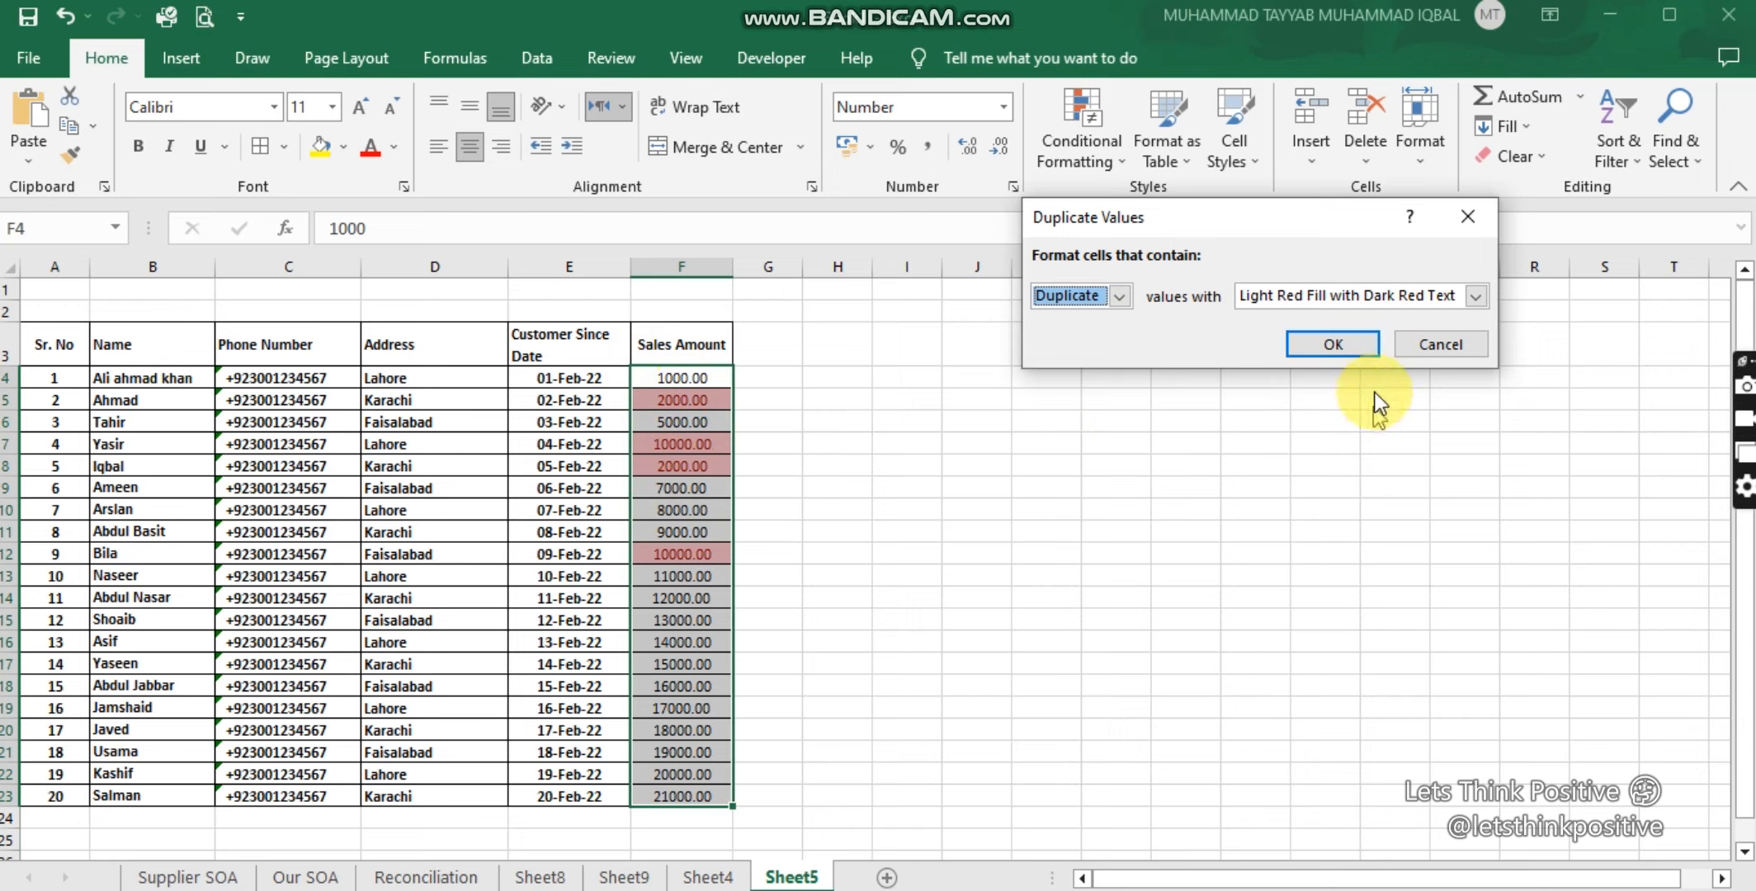
{"action": "left_click", "coordinate": [1478, 343]}
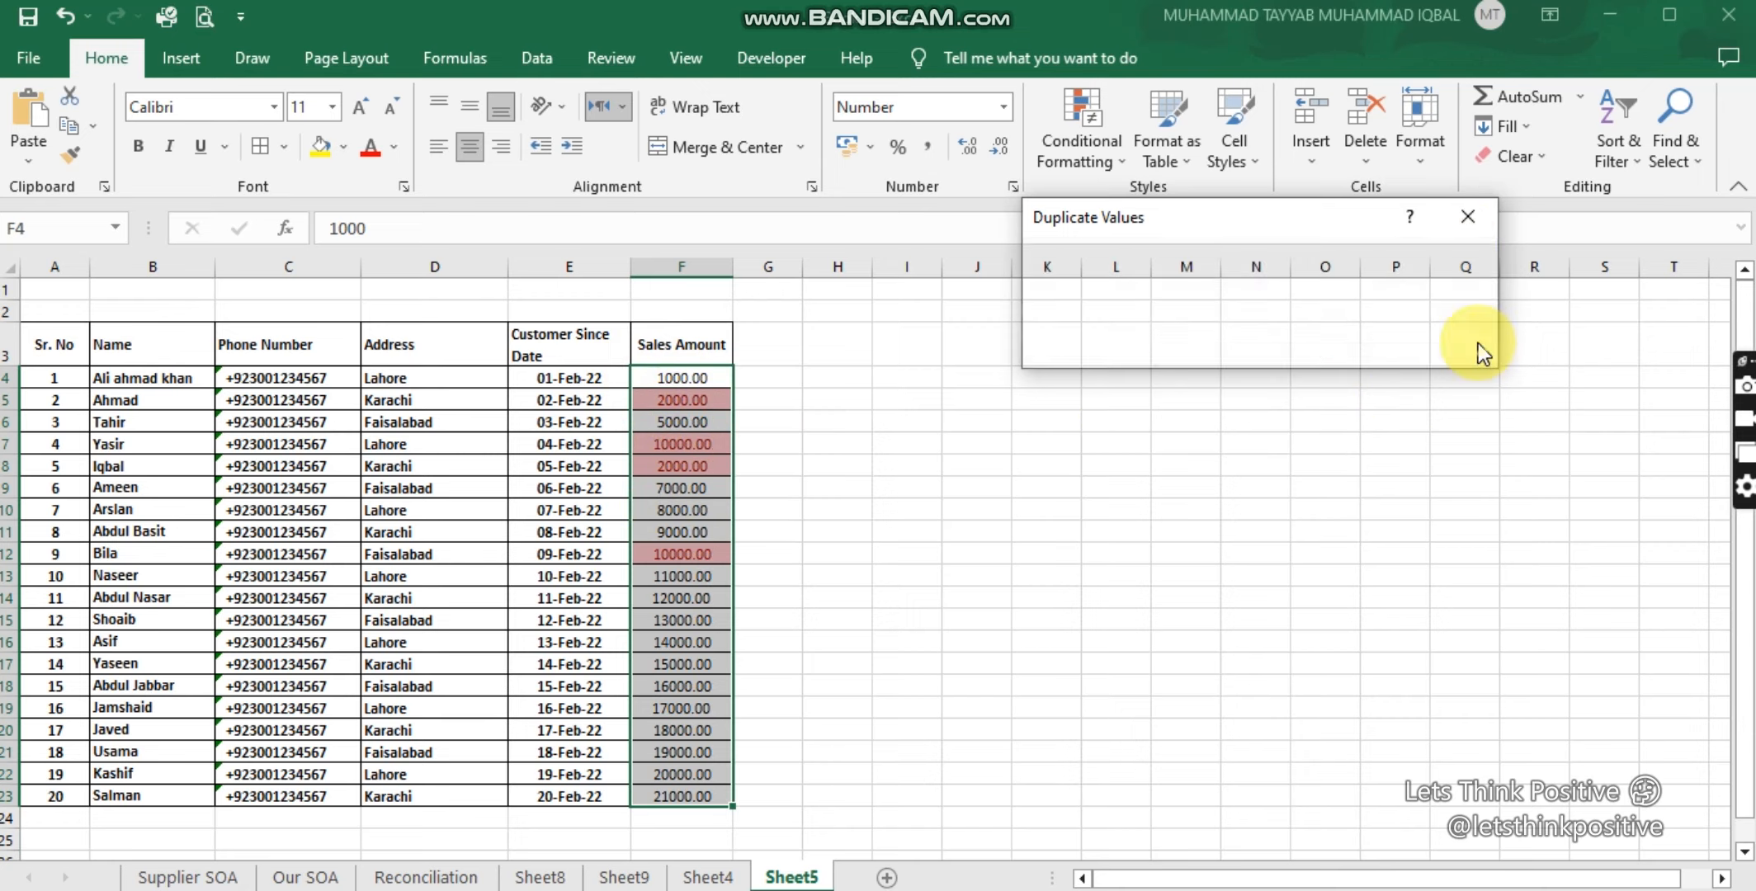
{"action": "left_click", "coordinate": [1088, 152]}
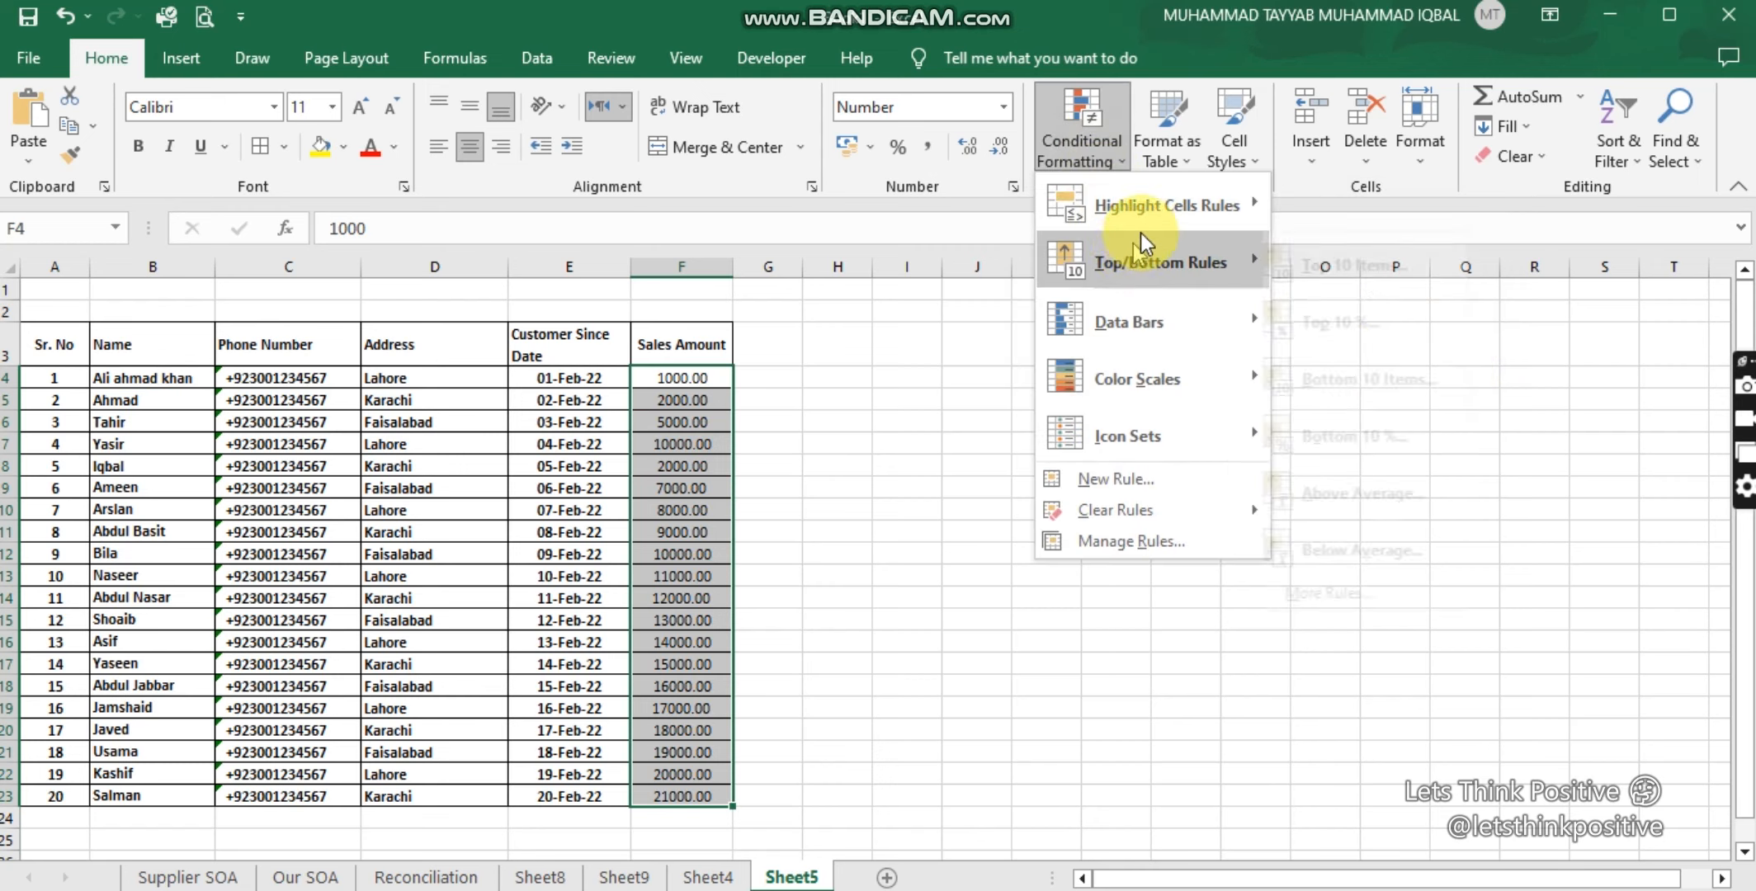
{"action": "mouse_move", "coordinate": [1151, 213]}
{"action": "left_click", "coordinate": [1383, 596]}
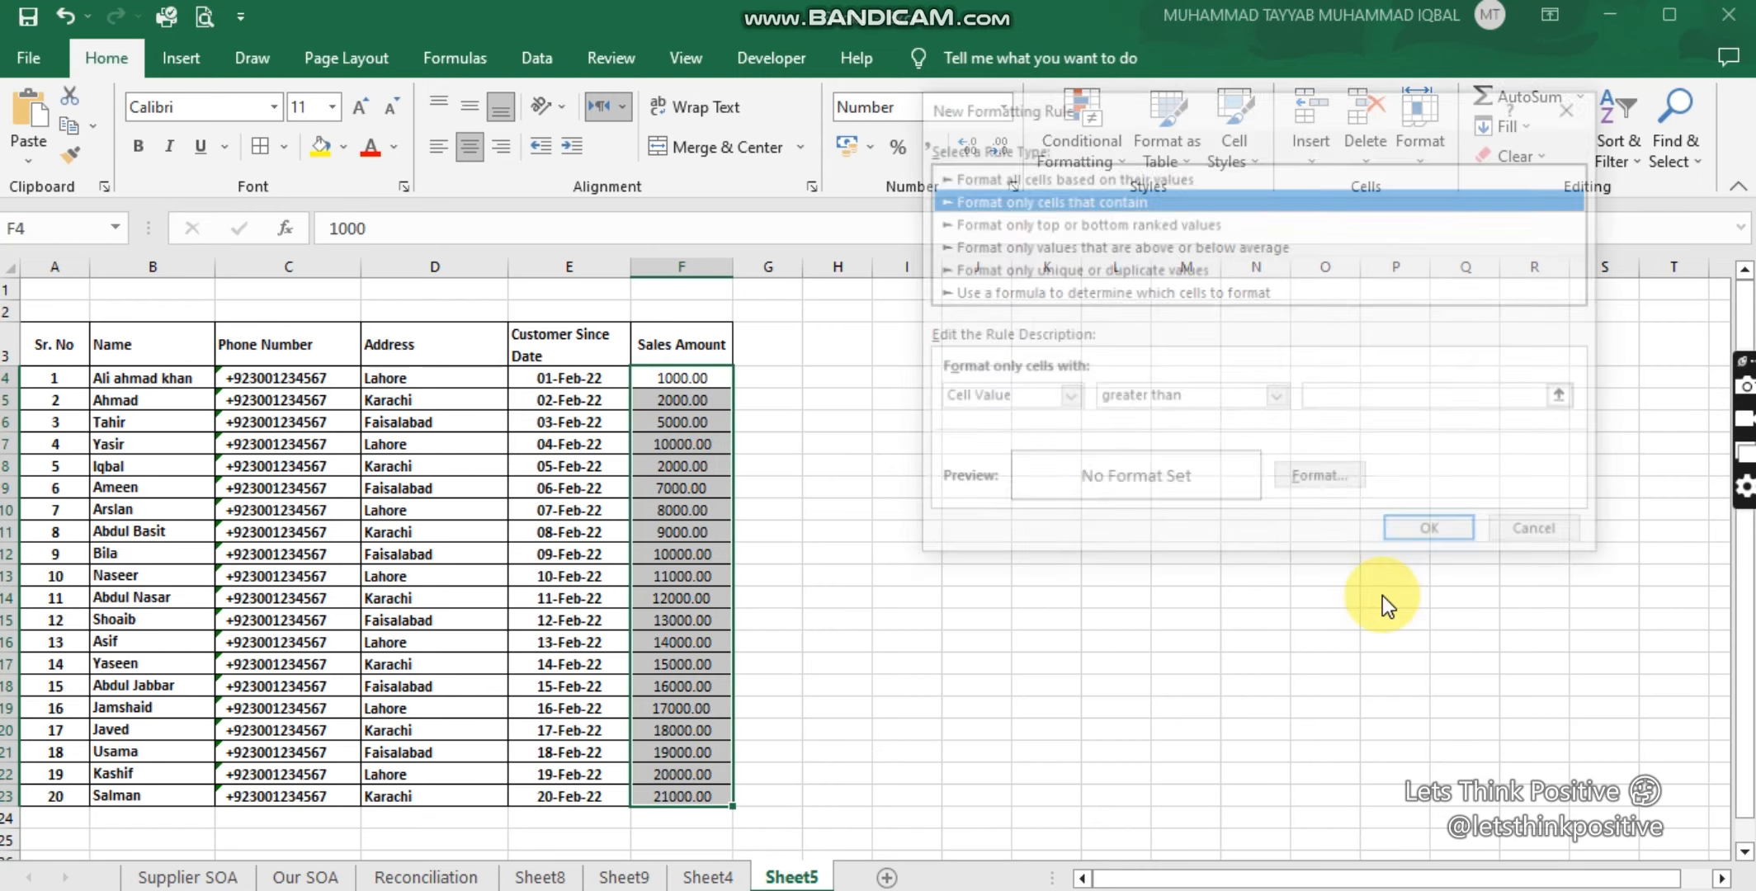
{"action": "left_click", "coordinate": [1025, 277]}
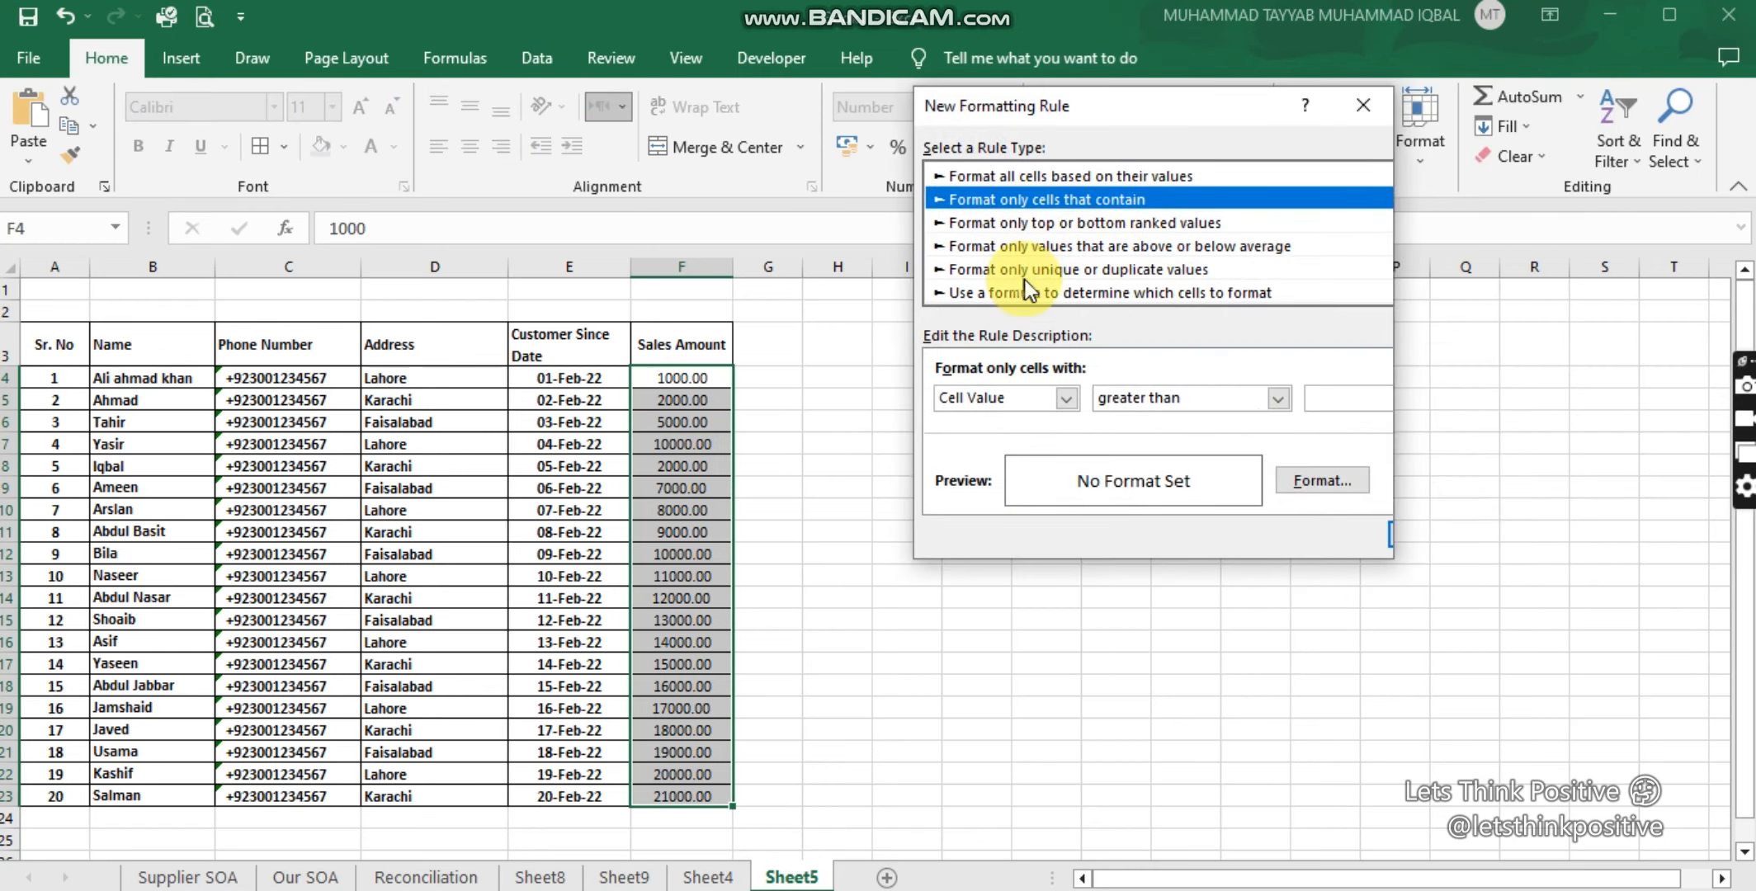
{"action": "left_click", "coordinate": [1058, 218]}
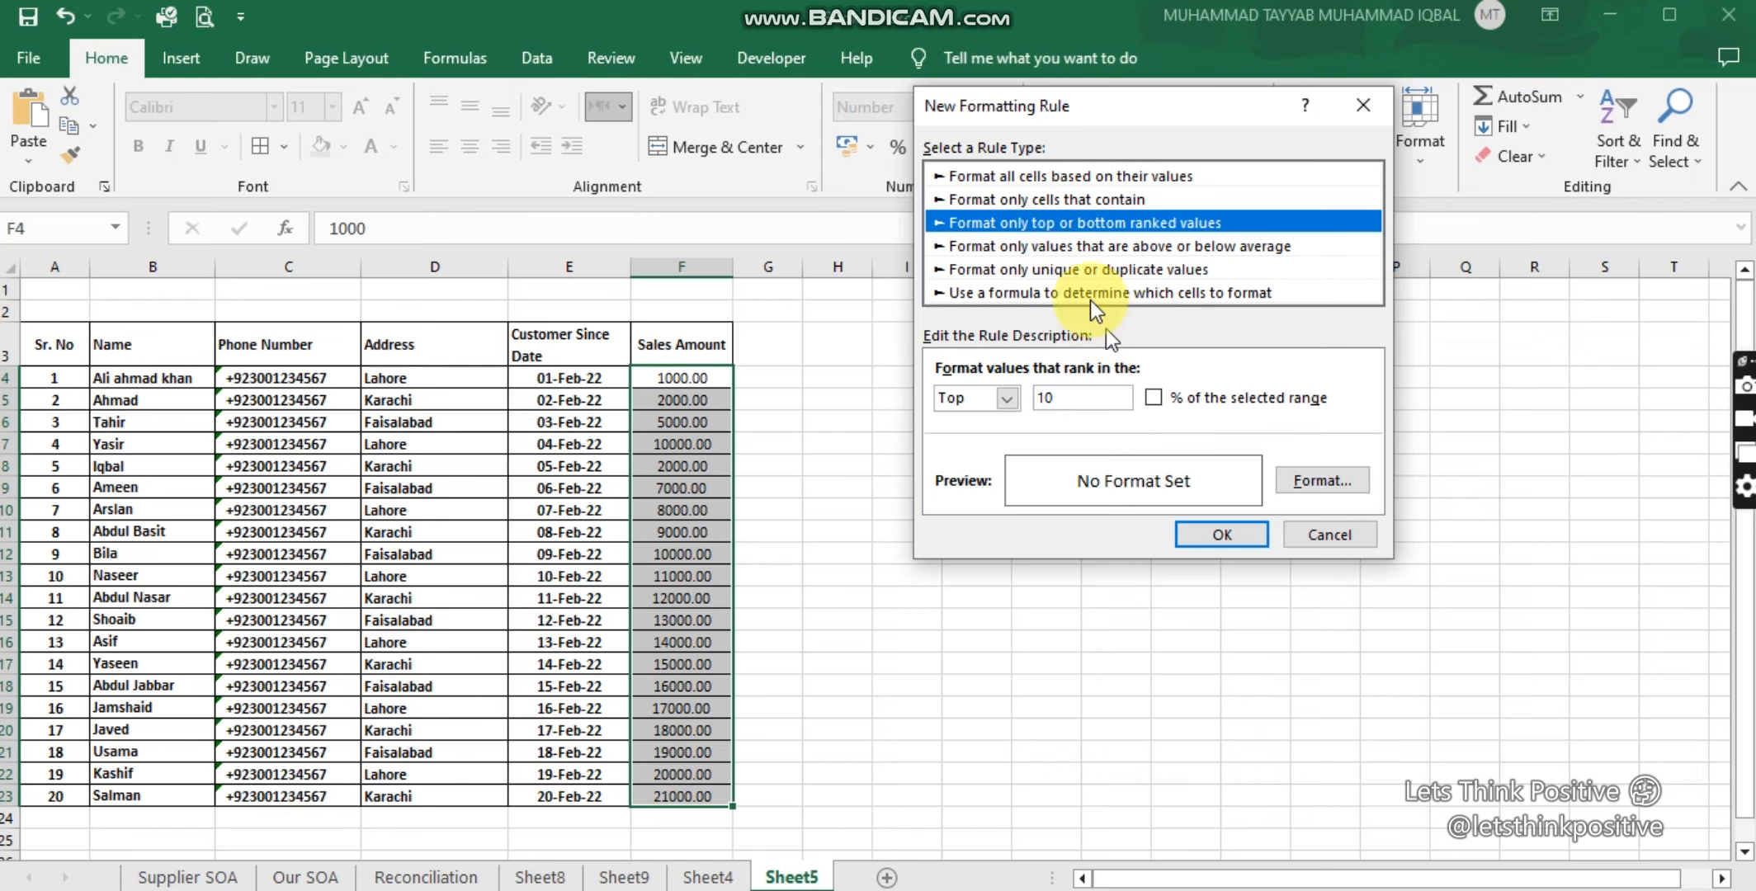
{"action": "left_click", "coordinate": [1031, 176]}
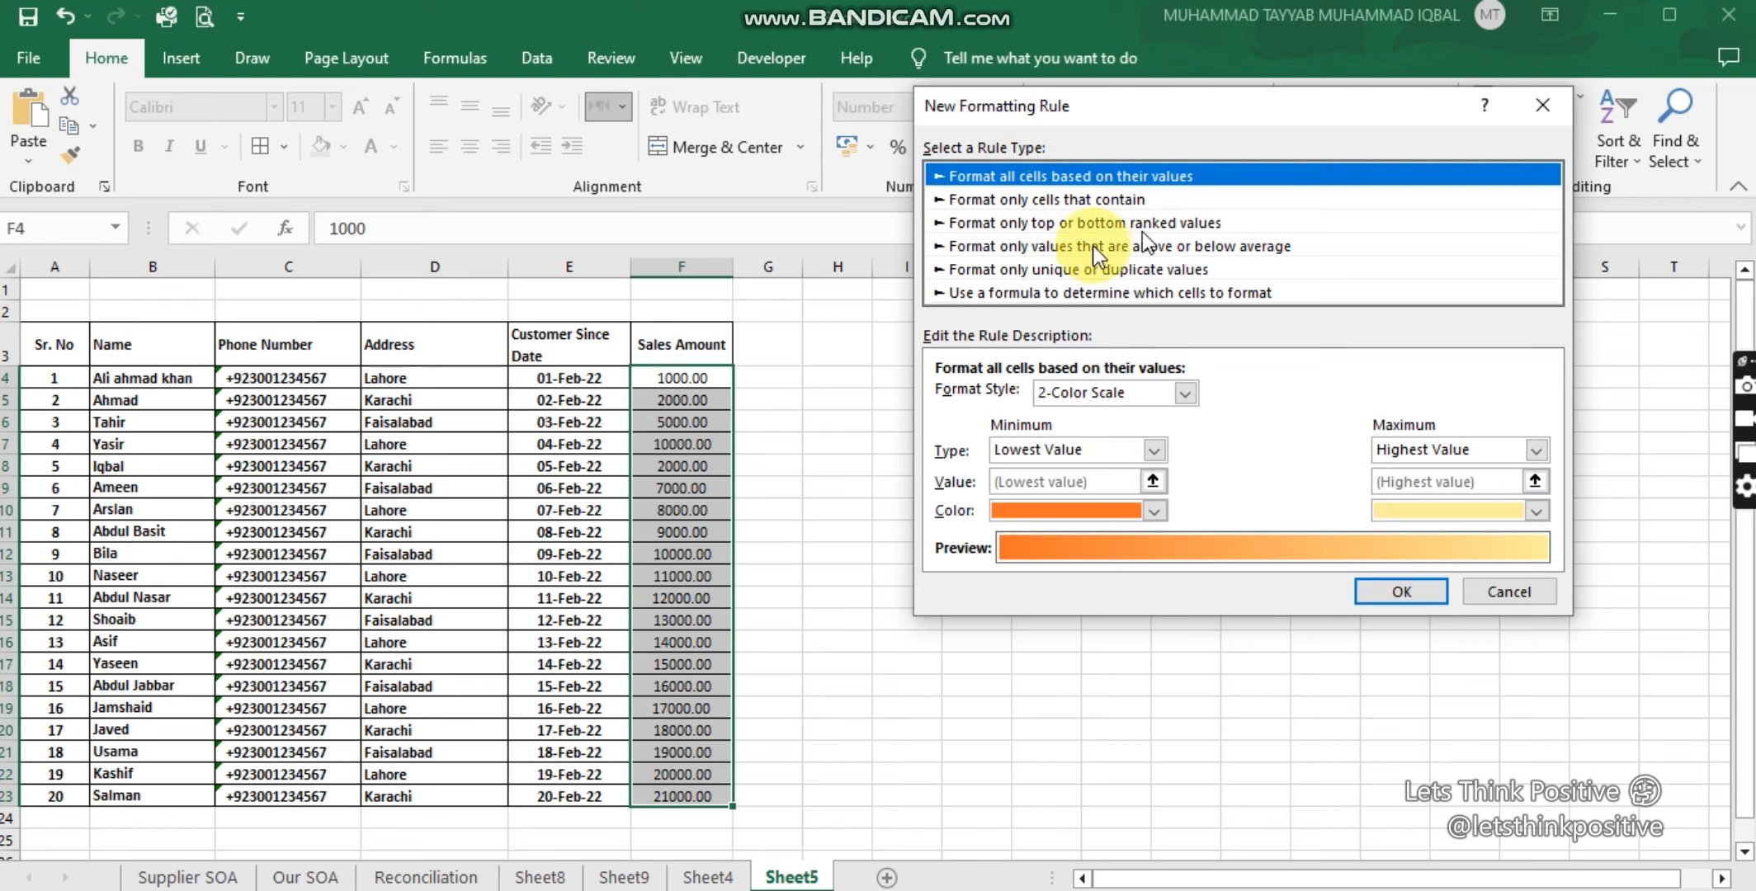
{"action": "left_click", "coordinate": [1035, 245]}
{"action": "left_click", "coordinate": [1052, 270]}
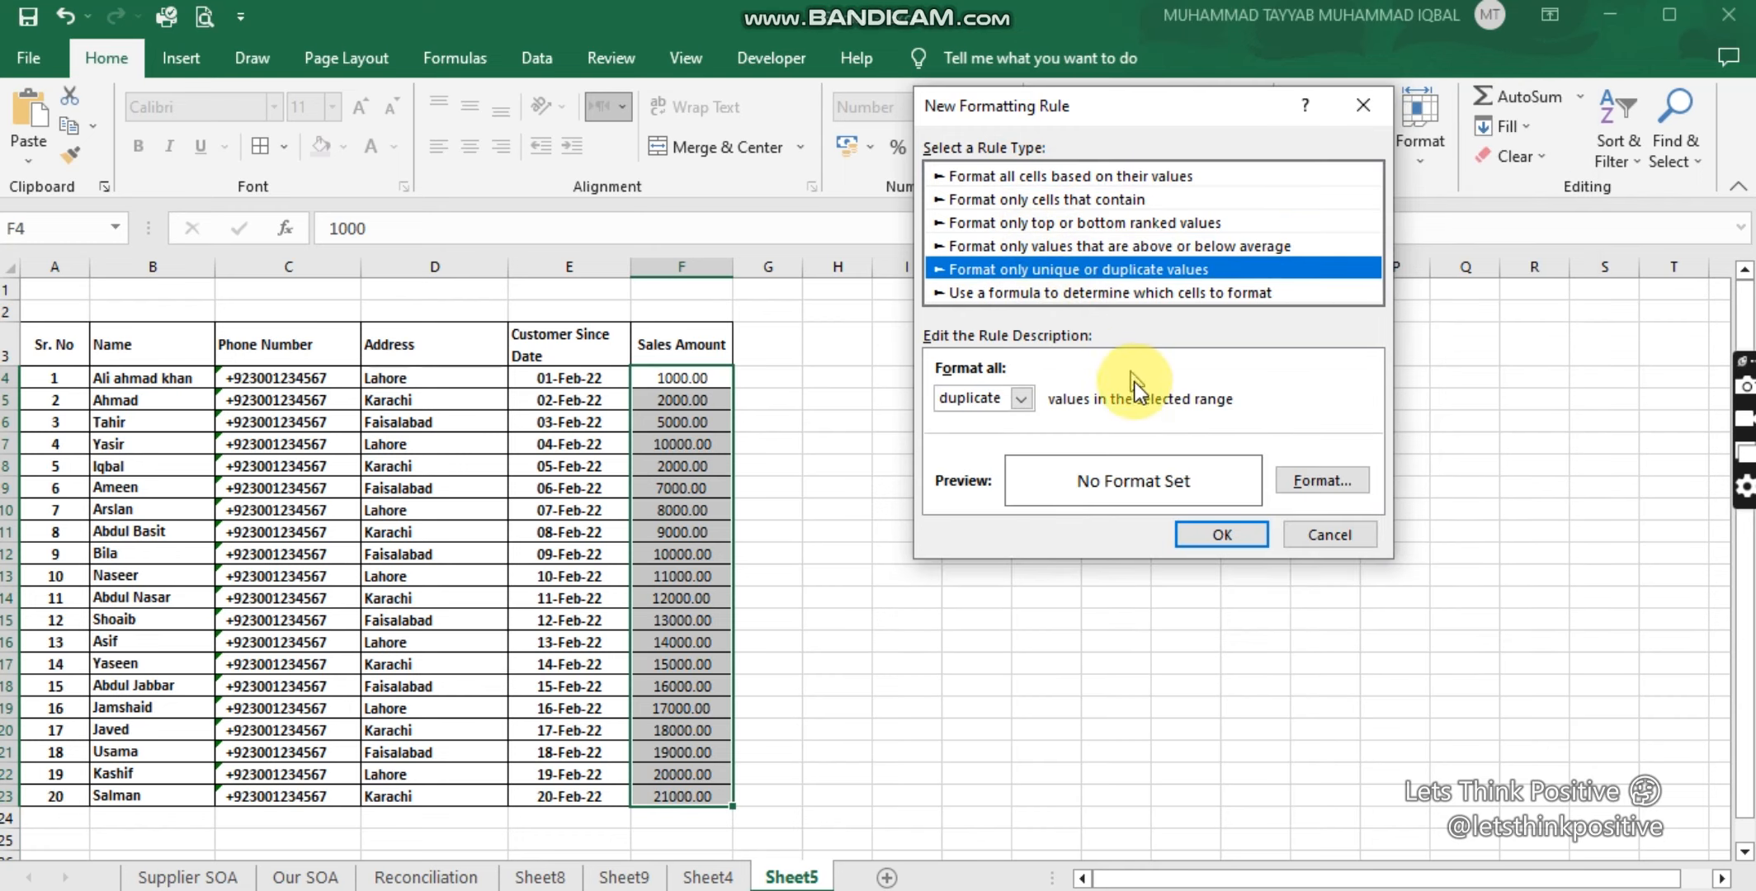
{"action": "left_click", "coordinate": [1044, 181]}
{"action": "left_click", "coordinate": [1044, 204]}
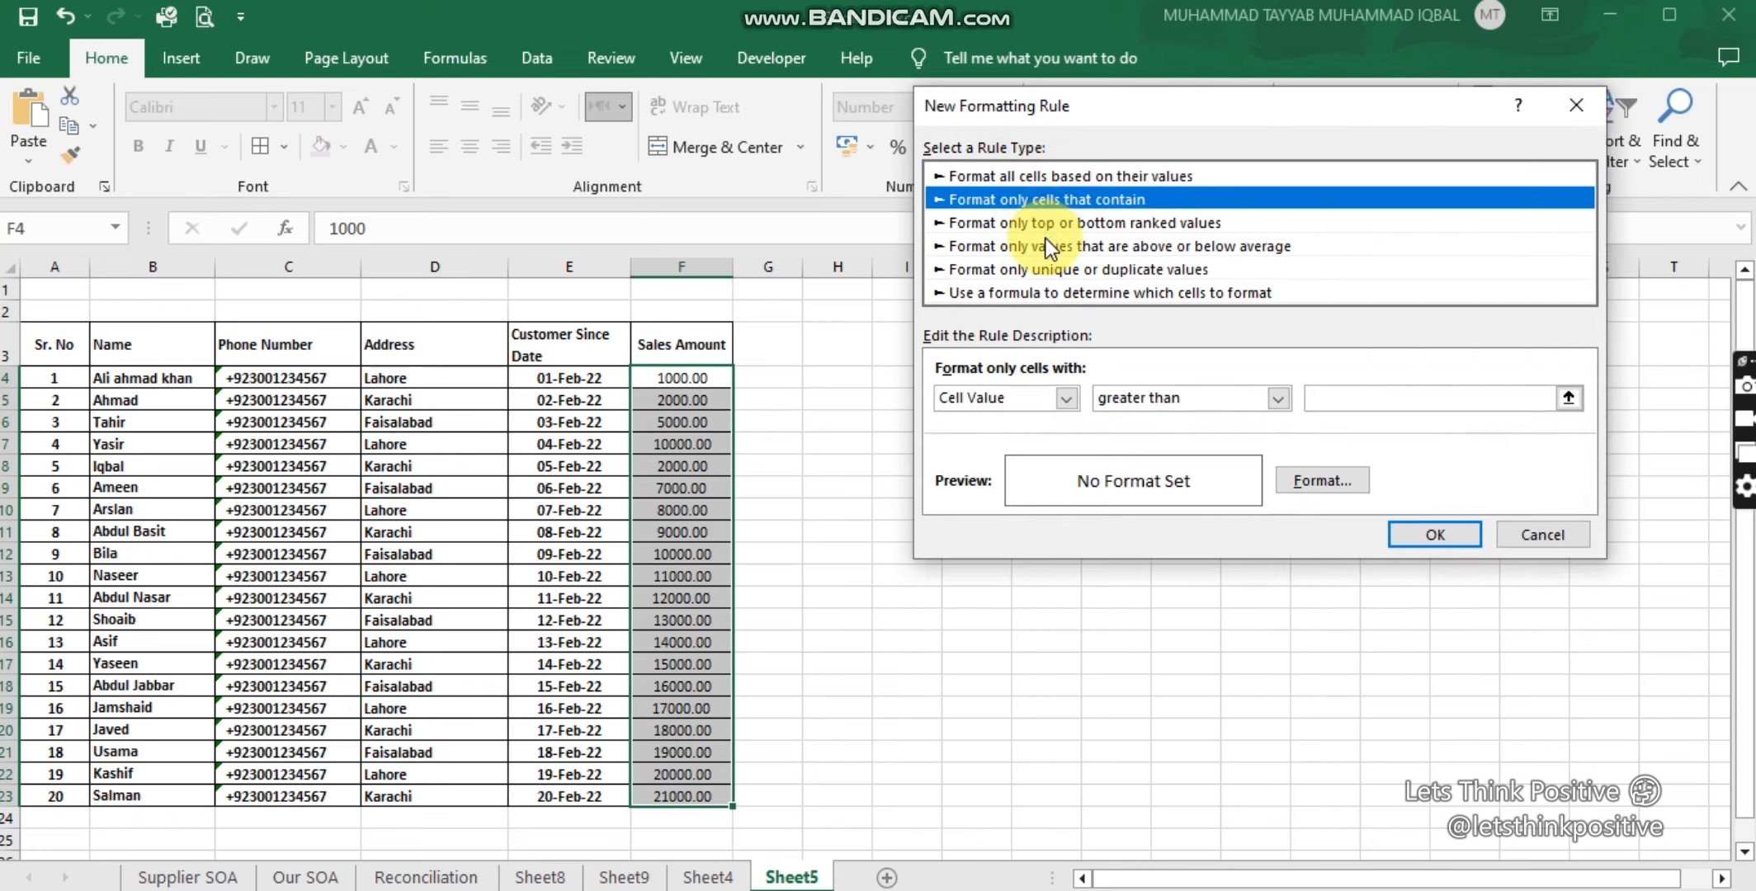
{"action": "left_click", "coordinate": [1048, 247]}
{"action": "left_click", "coordinate": [1053, 270]}
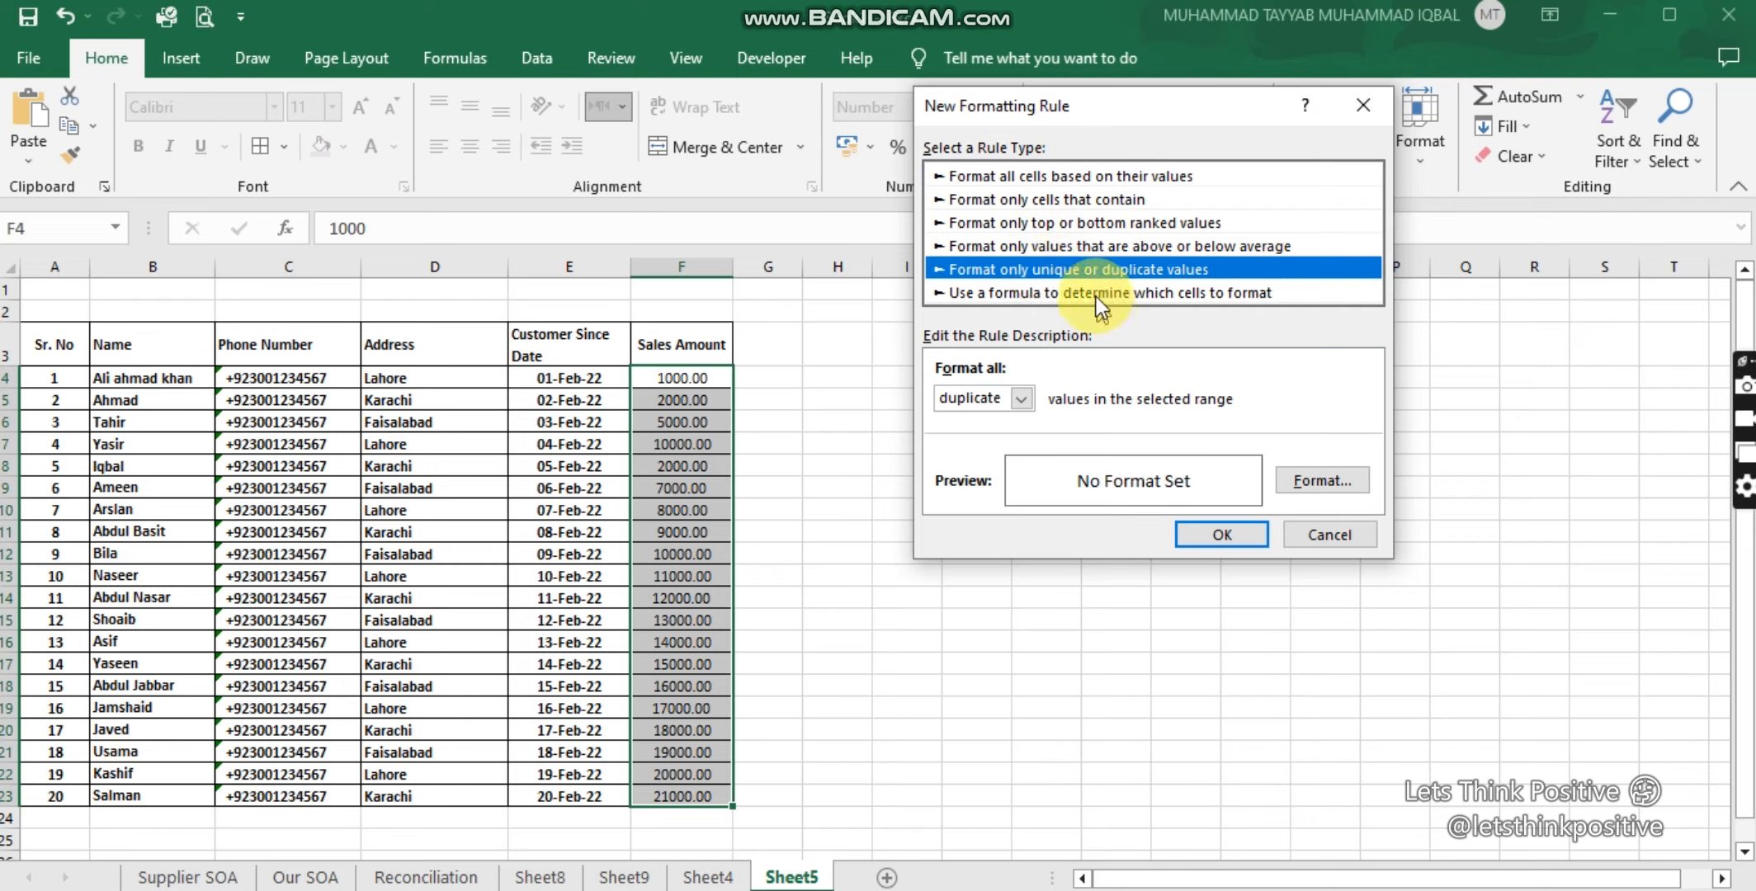
{"action": "left_click", "coordinate": [1093, 294]}
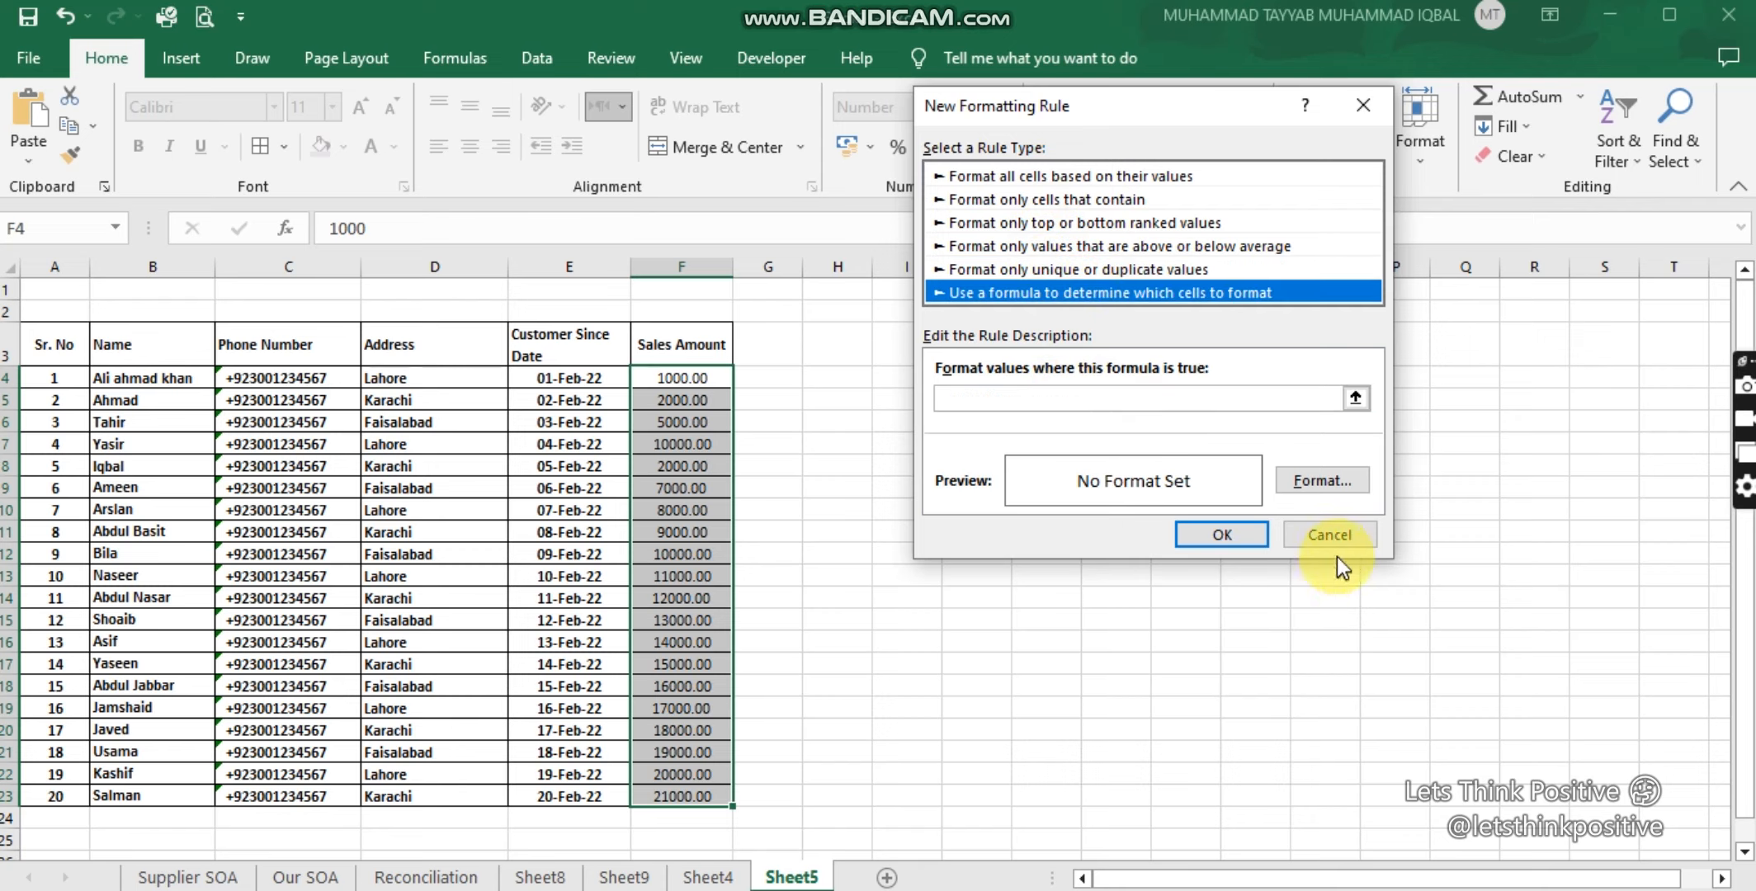
{"action": "left_click", "coordinate": [1329, 535]}
{"action": "left_click", "coordinate": [1096, 157]}
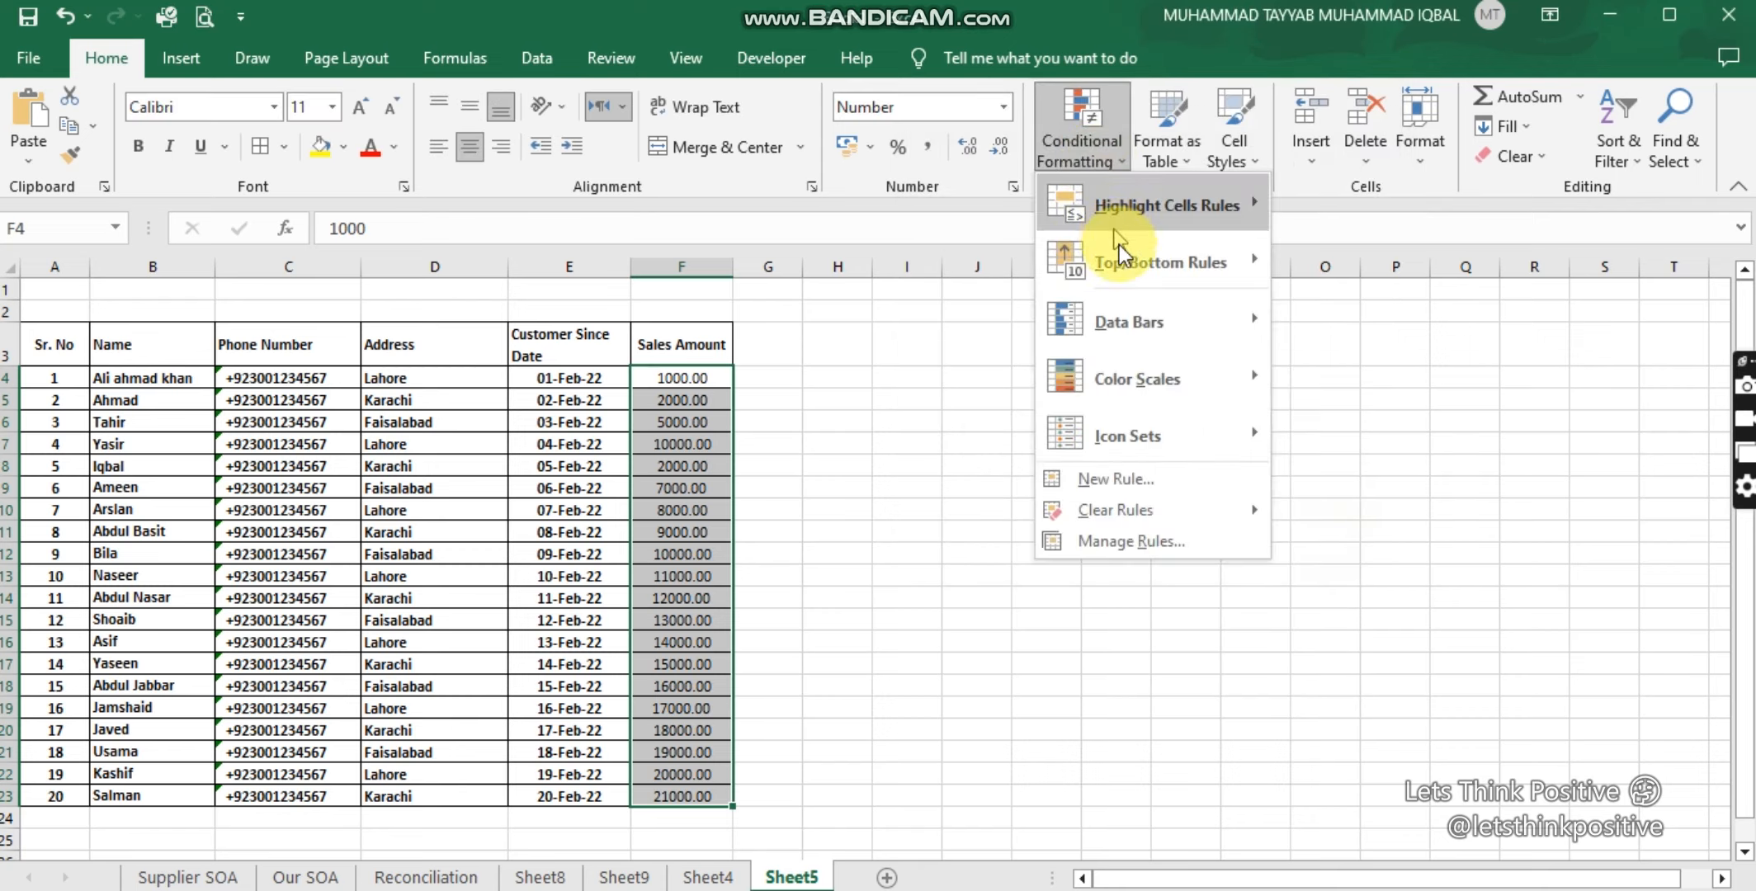
{"action": "mouse_move", "coordinate": [1119, 248]}
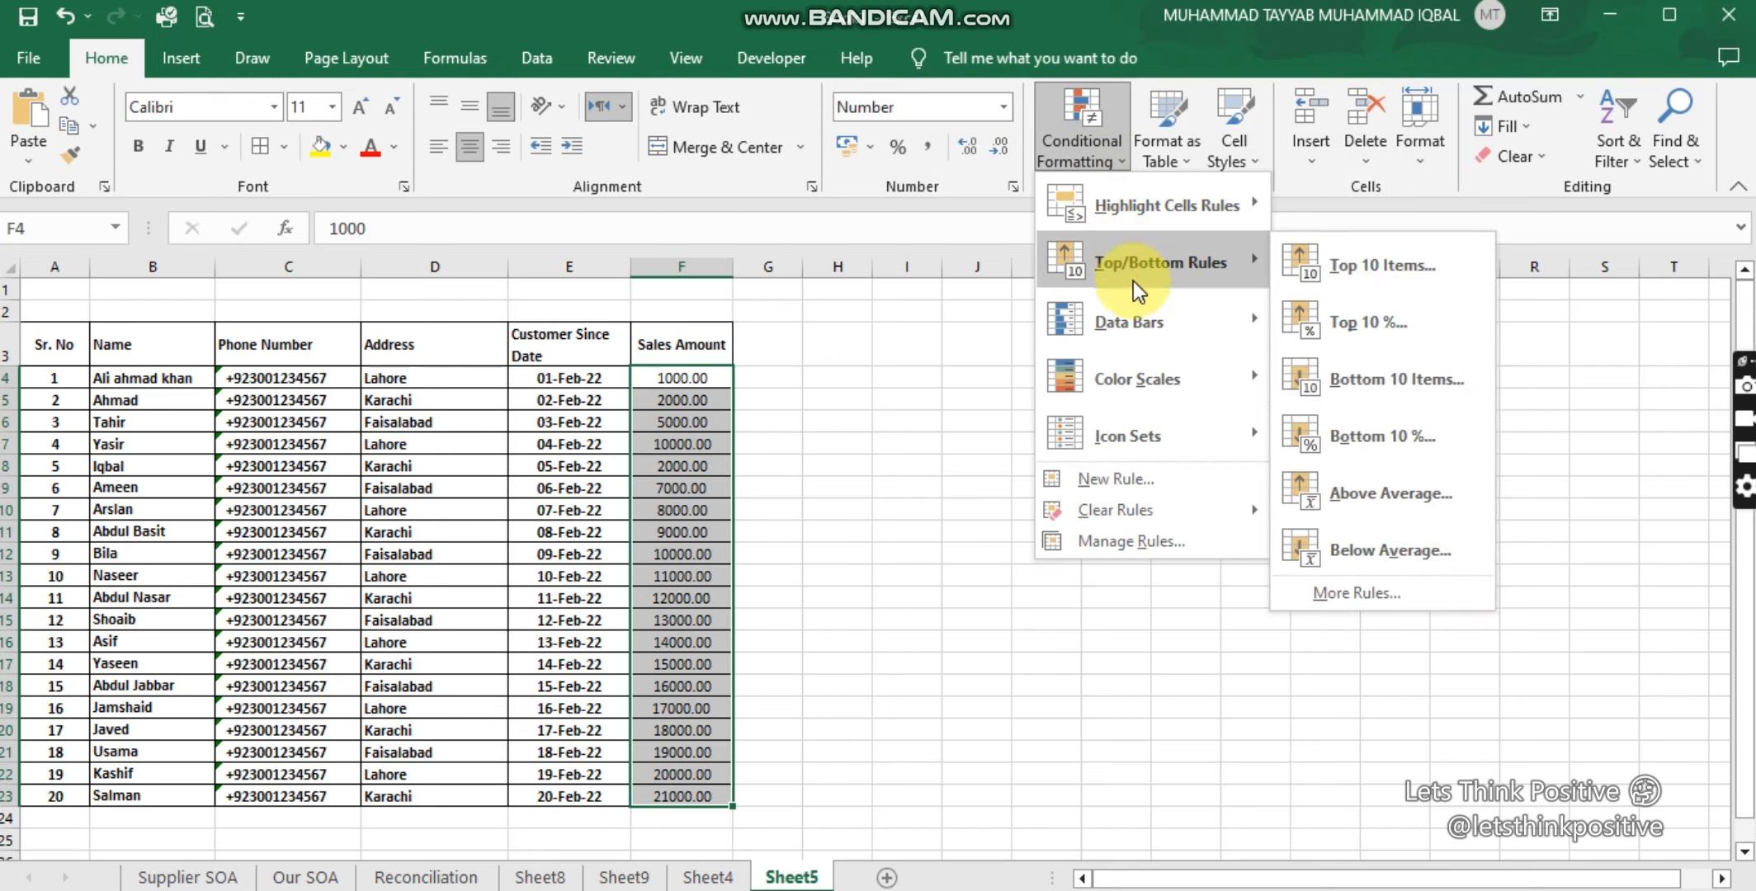
{"action": "mouse_move", "coordinate": [1227, 256]}
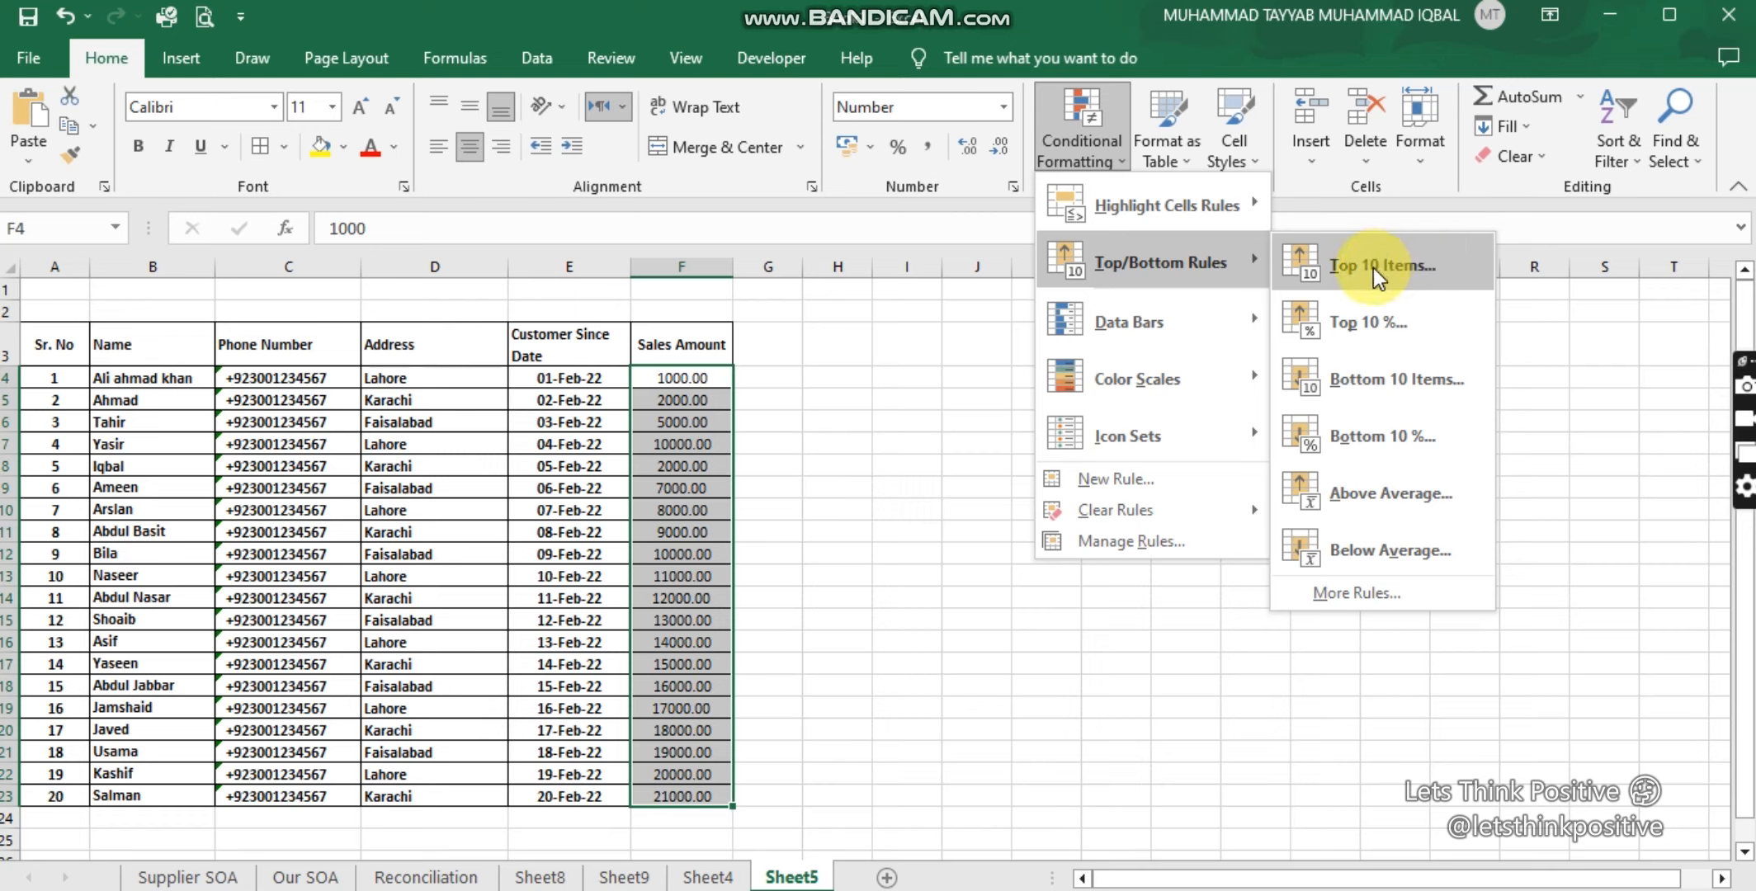
{"action": "left_click", "coordinate": [1400, 269]}
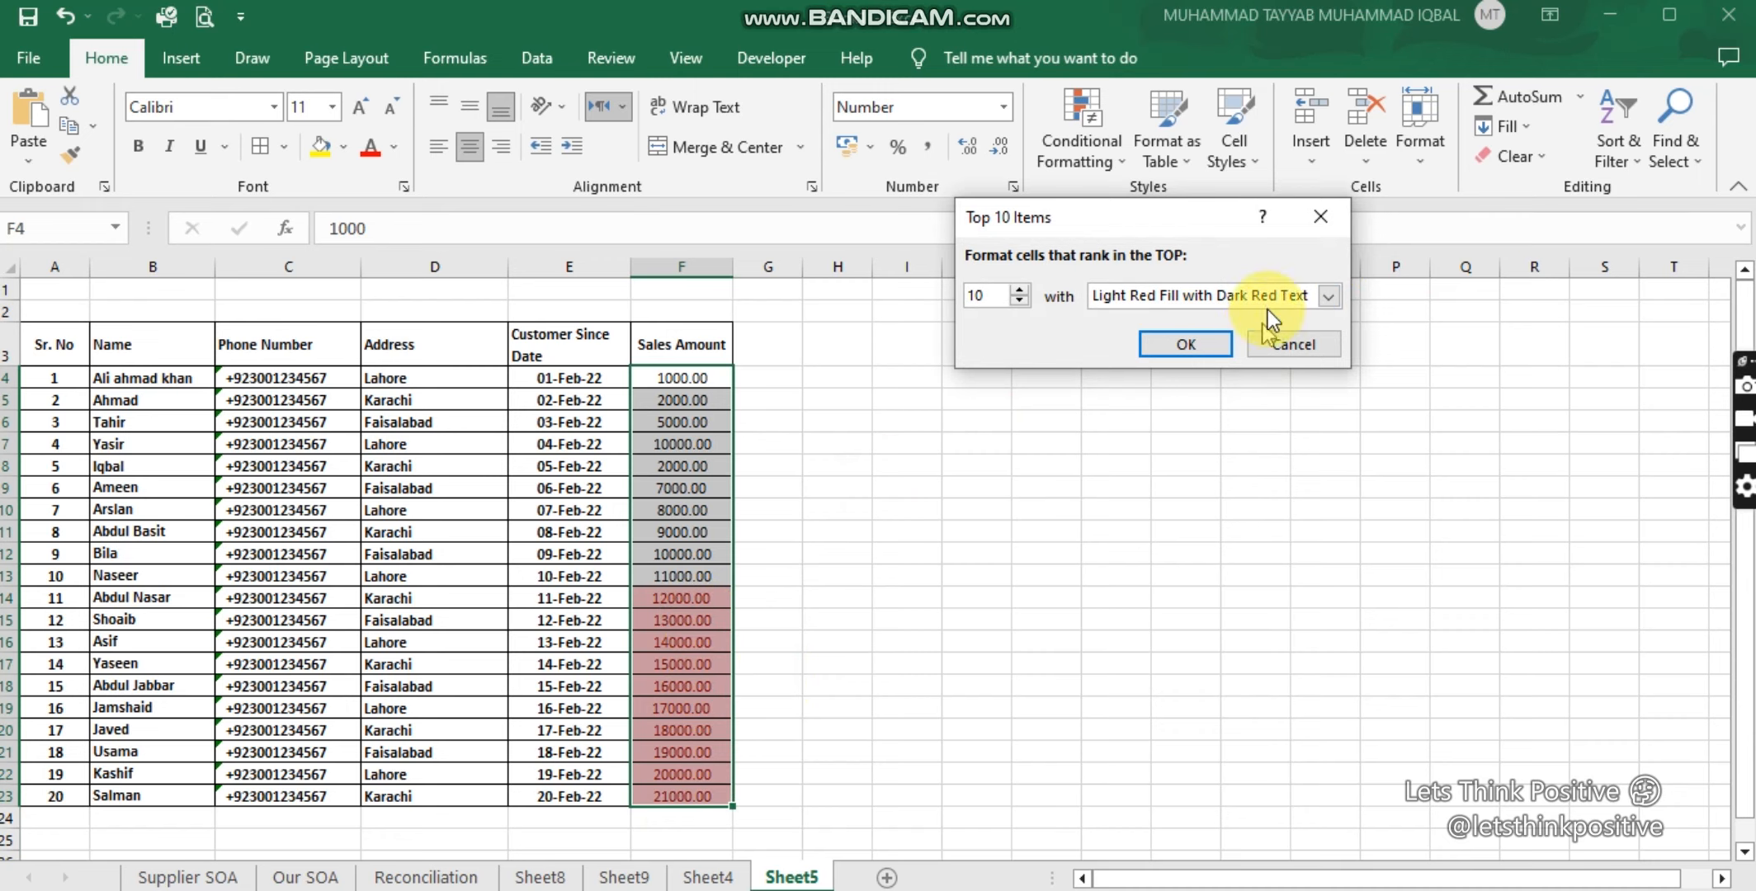
{"action": "left_click", "coordinate": [1318, 217]}
{"action": "left_click", "coordinate": [1096, 163]}
{"action": "mouse_move", "coordinate": [1191, 205]}
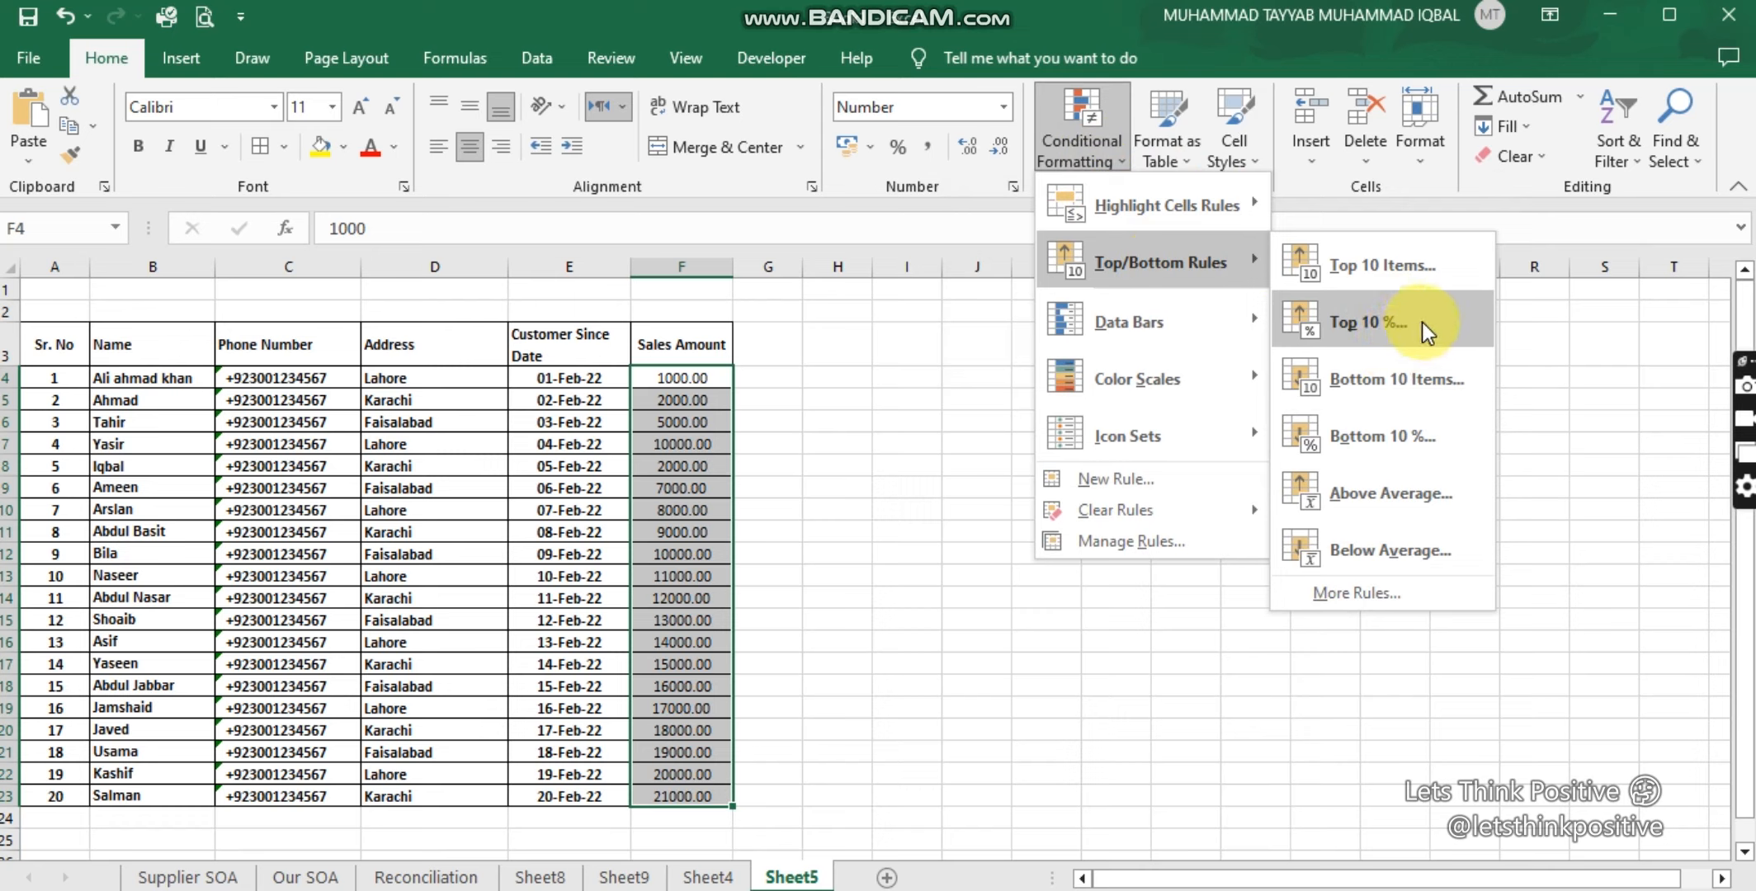
{"action": "left_click", "coordinate": [1421, 323]}
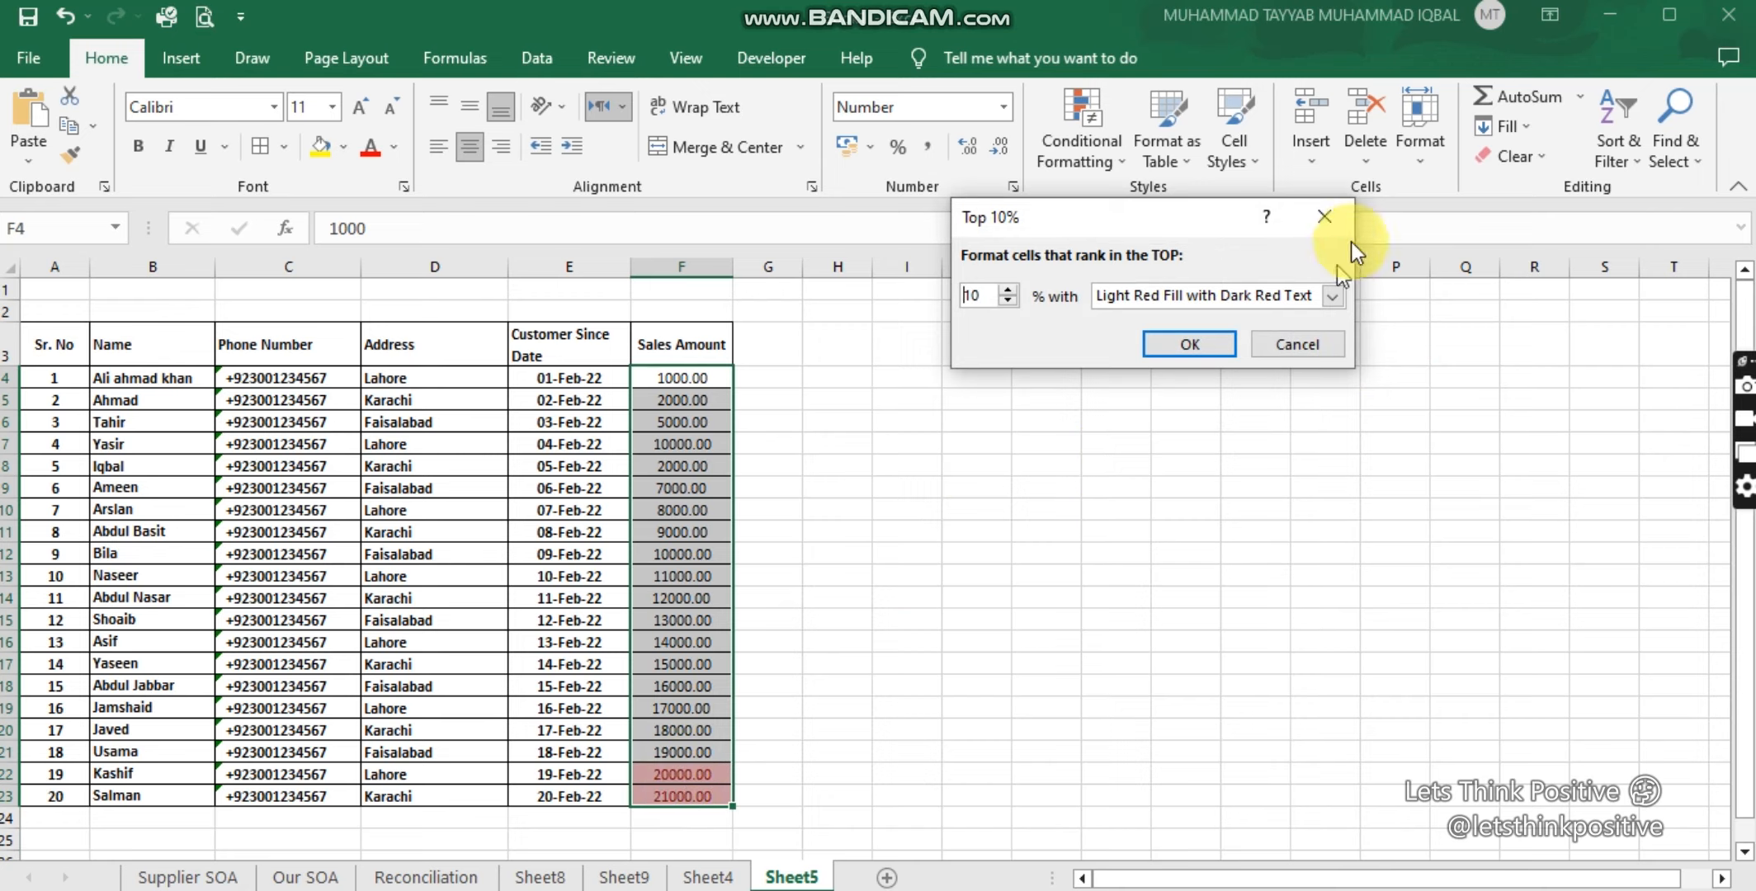
{"action": "left_click", "coordinate": [1331, 218]}
{"action": "left_click", "coordinate": [1111, 151]}
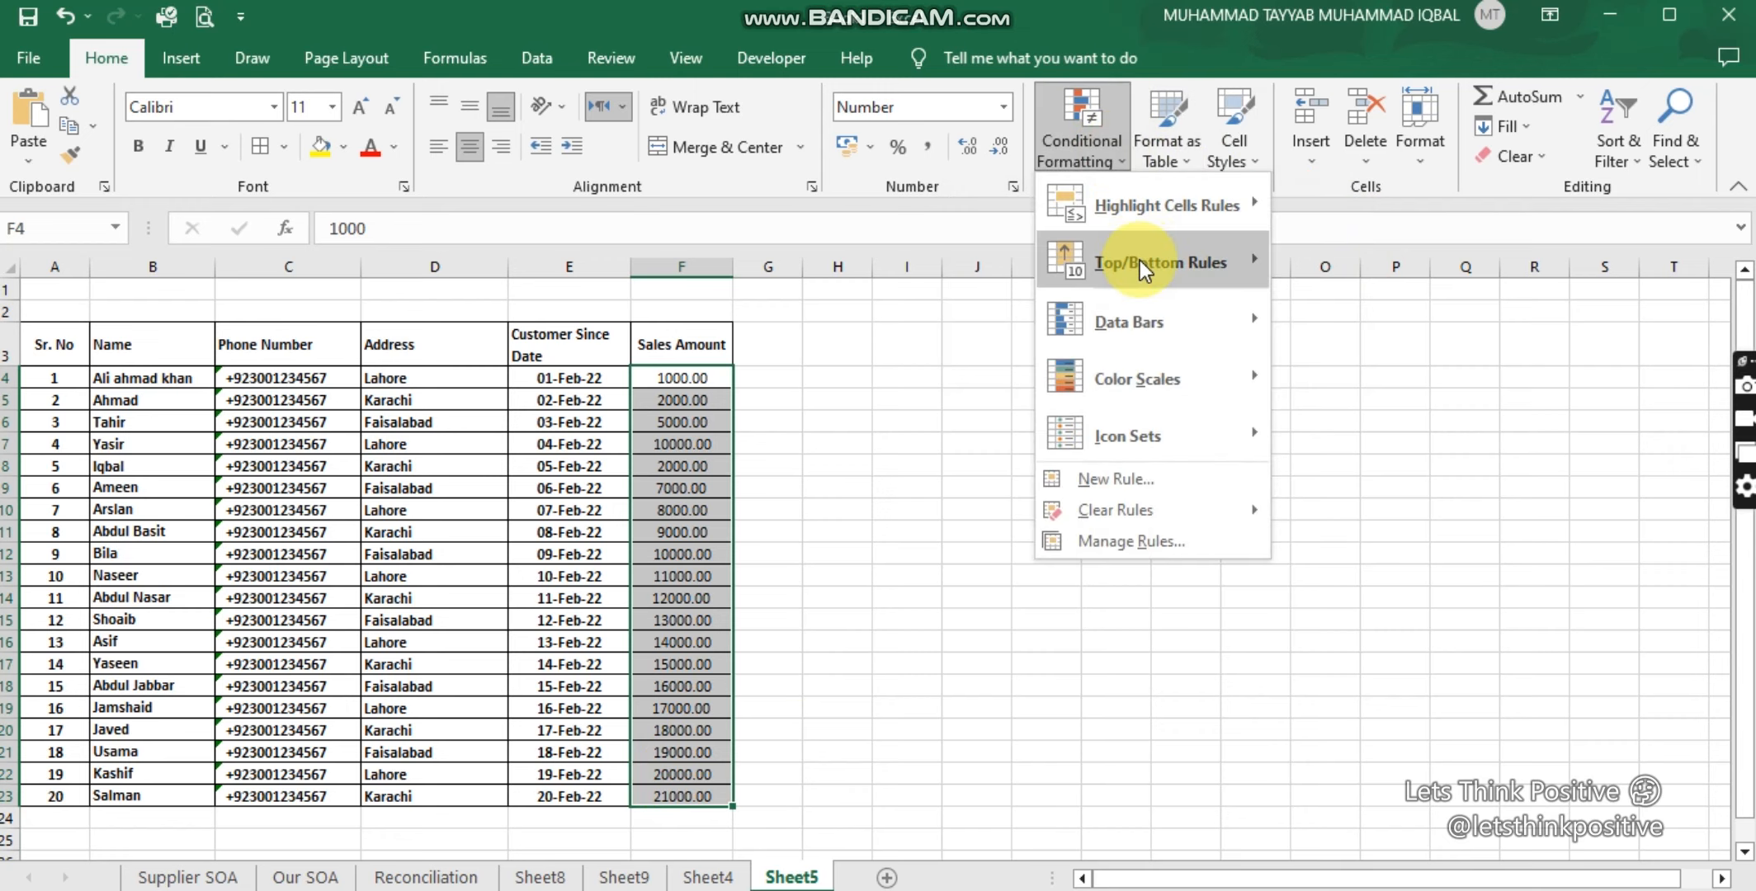
{"action": "mouse_move", "coordinate": [1222, 264]}
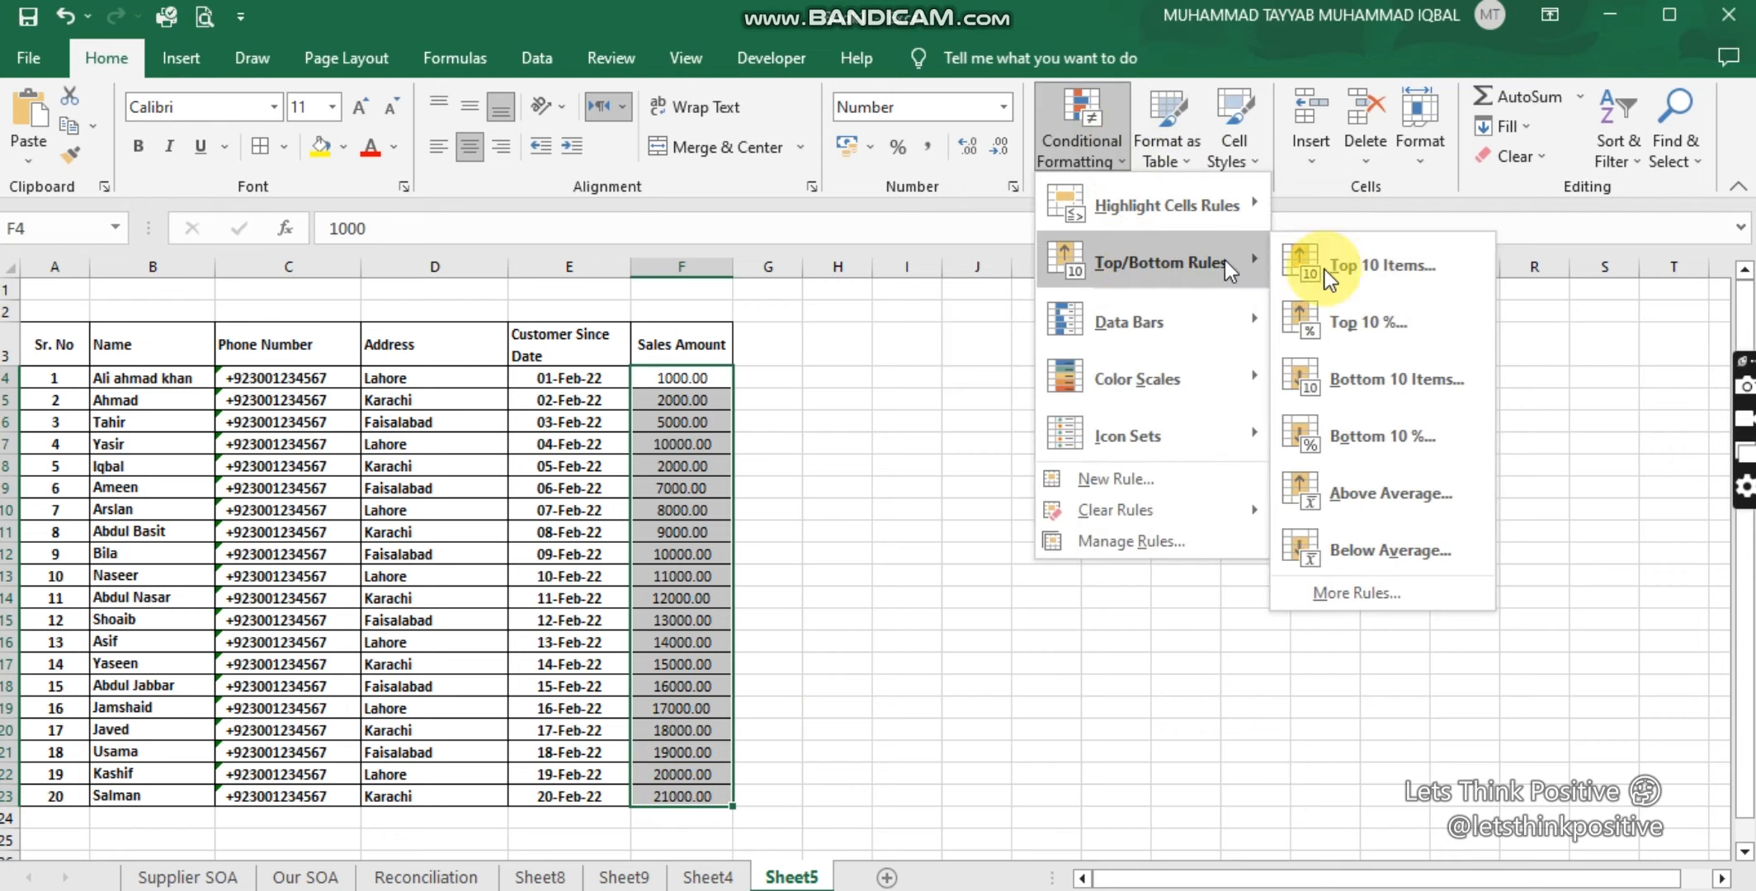
{"action": "left_click", "coordinate": [1404, 387]}
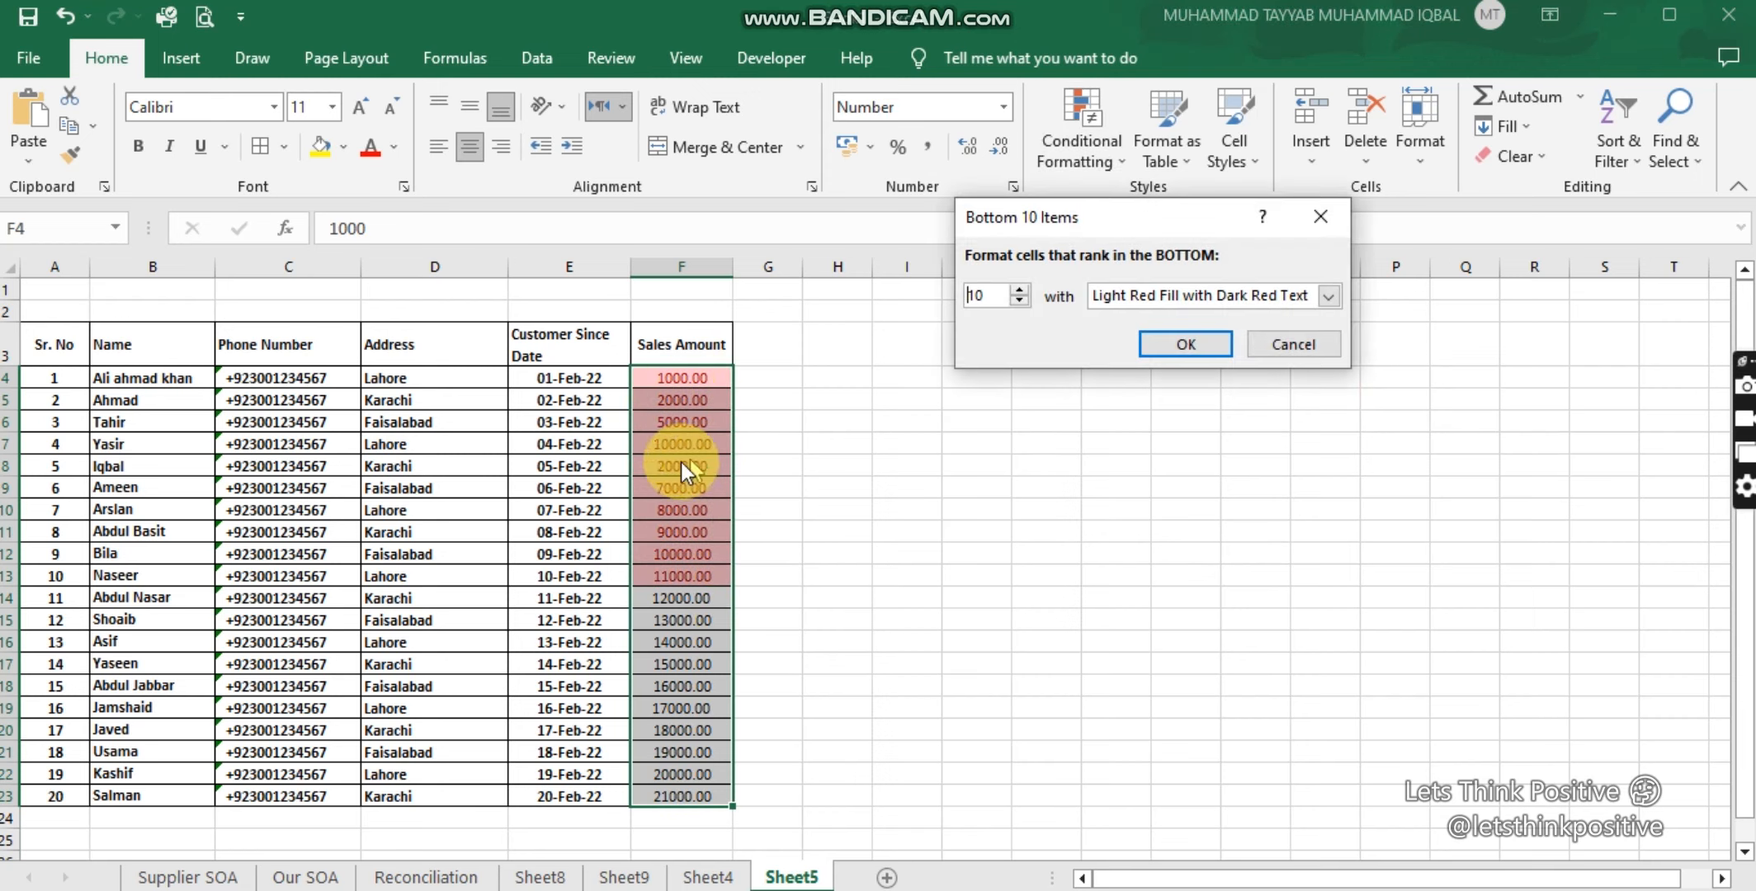
{"action": "left_click", "coordinate": [1315, 218]}
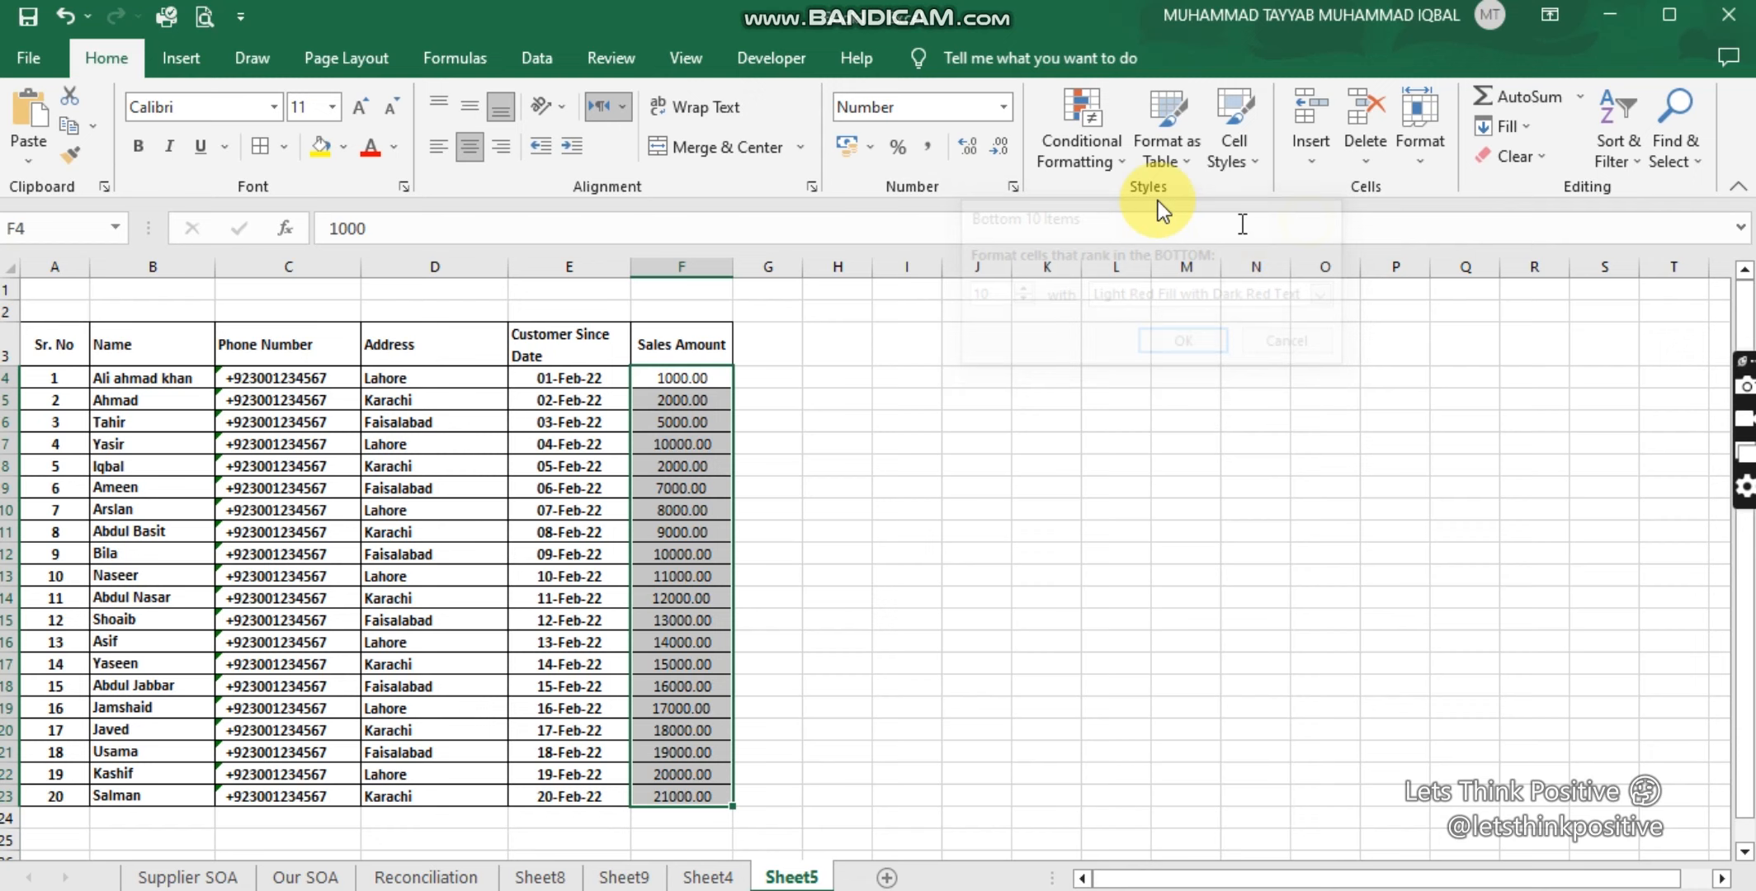
Step: Preview the Above Average highlight on Sales Amount, then cancel it
{"action": "left_click", "coordinate": [1107, 159]}
{"action": "mouse_move", "coordinate": [1201, 282]}
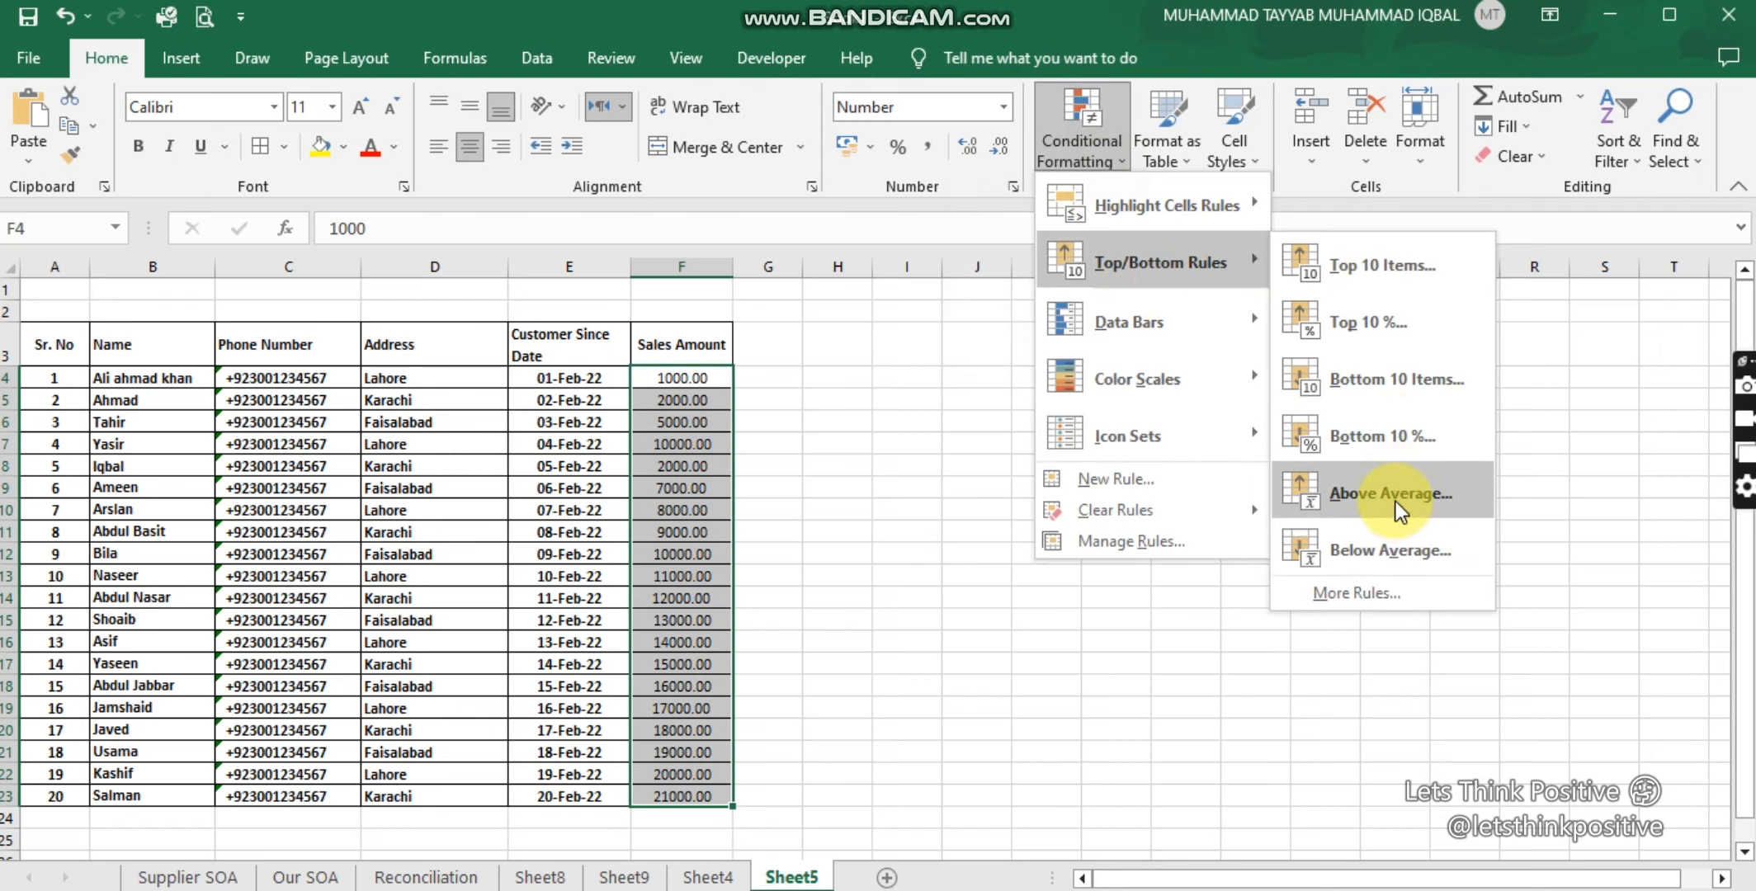
{"action": "left_click", "coordinate": [1368, 491]}
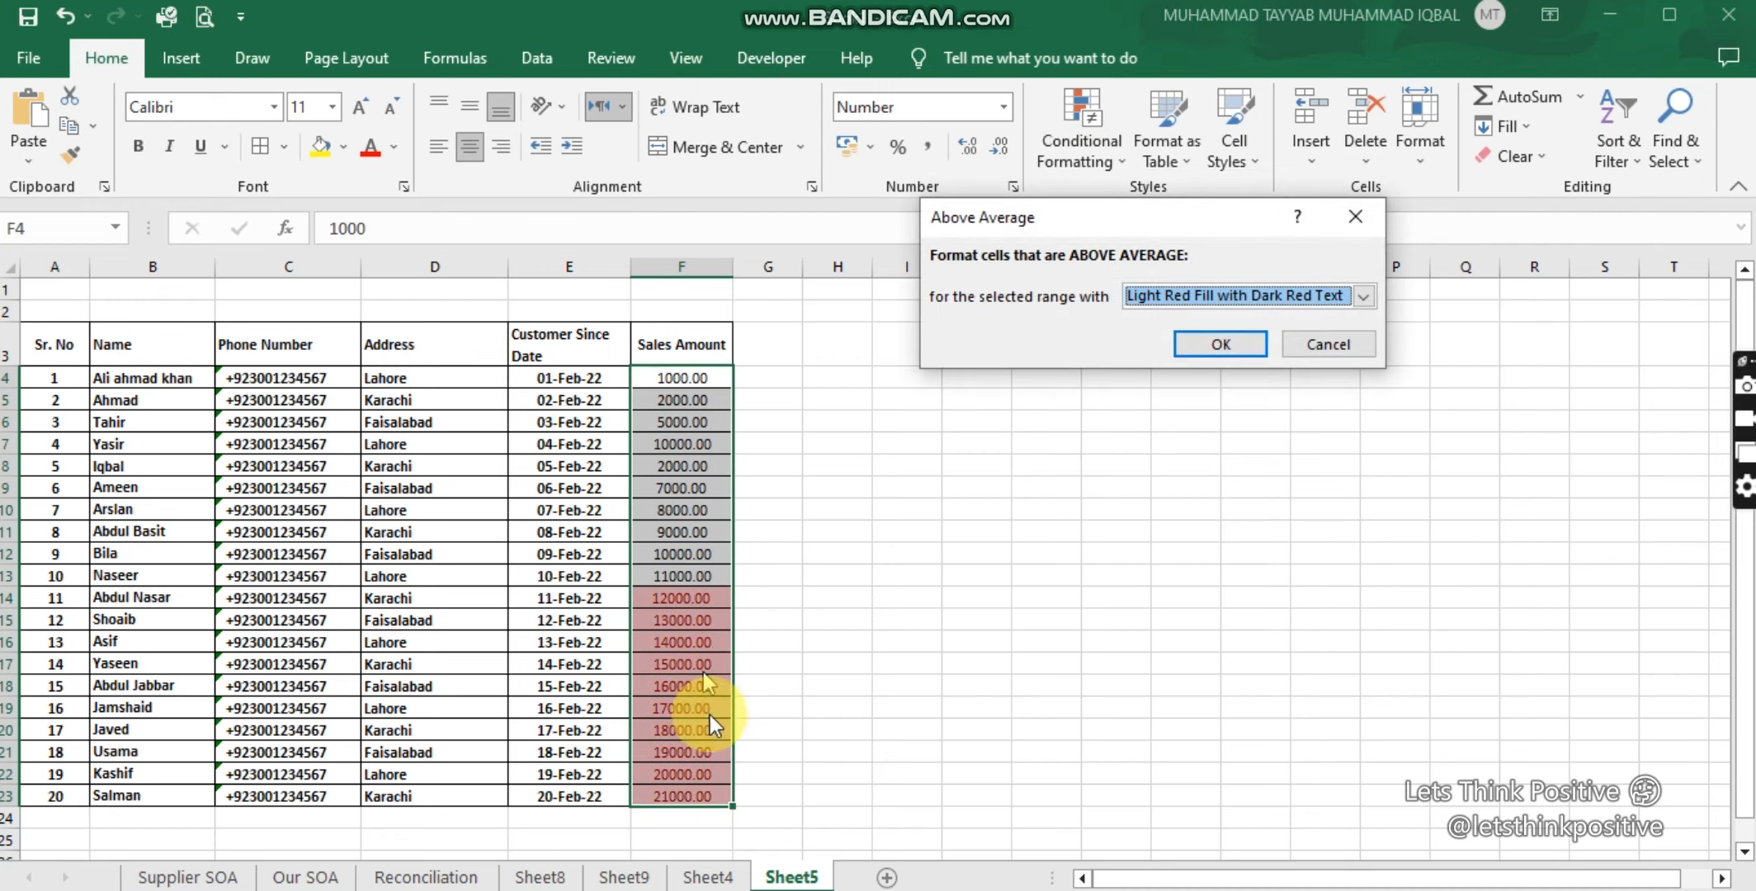
{"action": "left_click", "coordinate": [1357, 217]}
Step: Preview the Below Average highlight, cancel it, and reopen Conditional Formatting
{"action": "left_click", "coordinate": [1117, 155]}
{"action": "mouse_move", "coordinate": [1147, 261]}
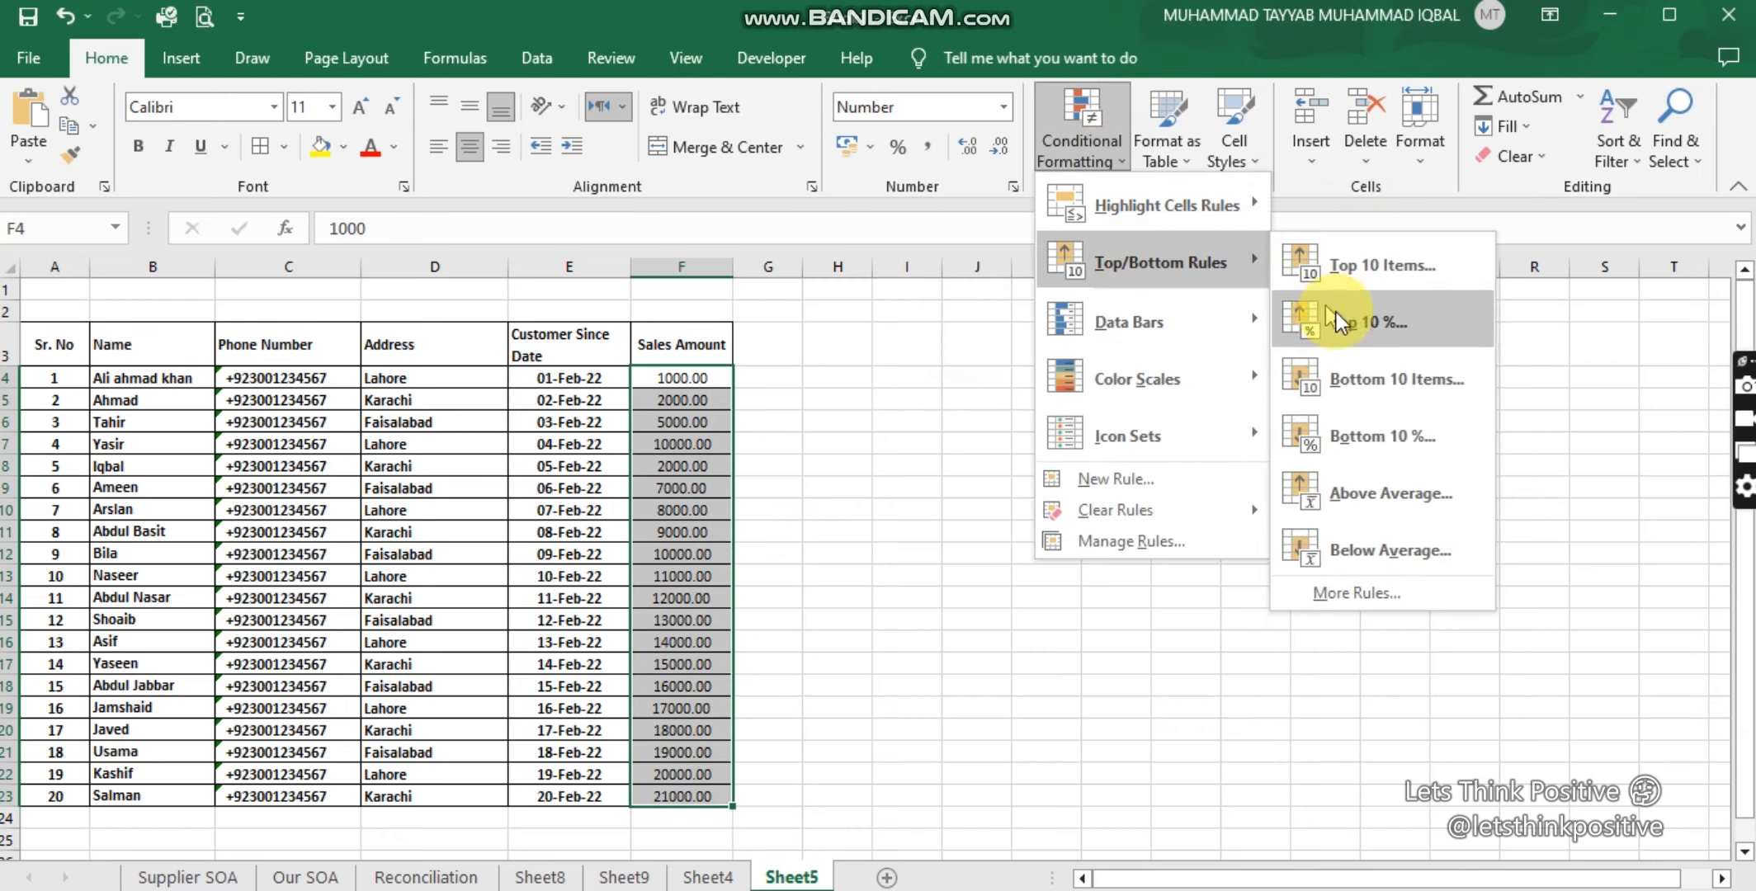
{"action": "left_click", "coordinate": [1387, 551]}
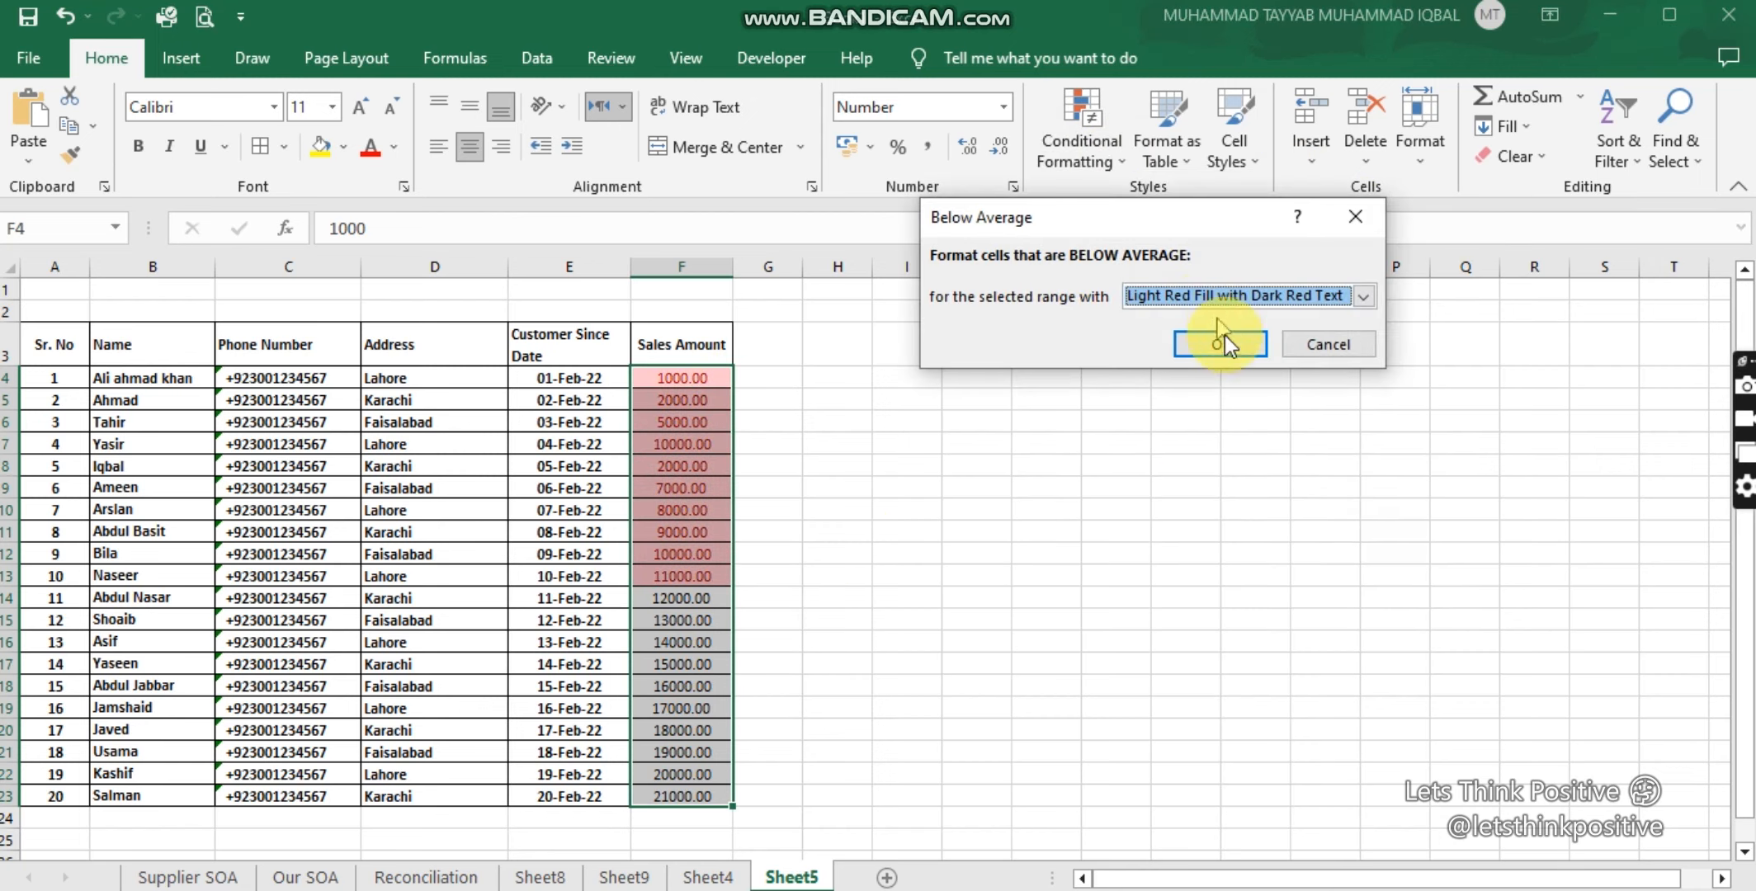
{"action": "left_click", "coordinate": [1357, 222]}
{"action": "left_click", "coordinate": [1101, 136]}
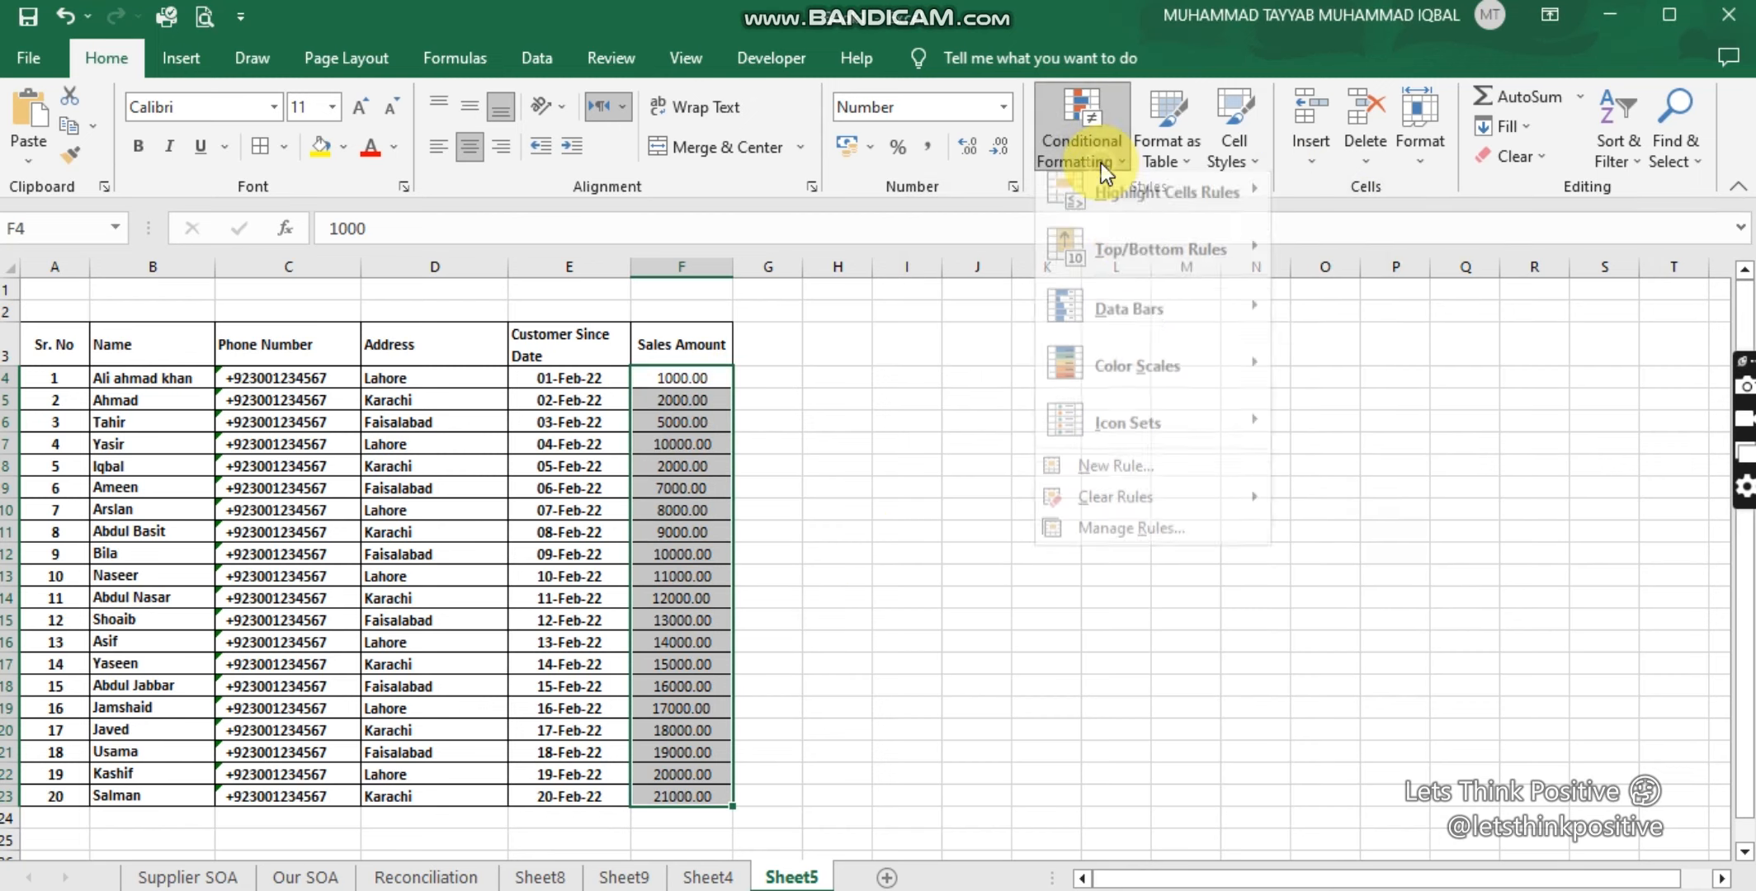
{"action": "mouse_move", "coordinate": [1136, 255]}
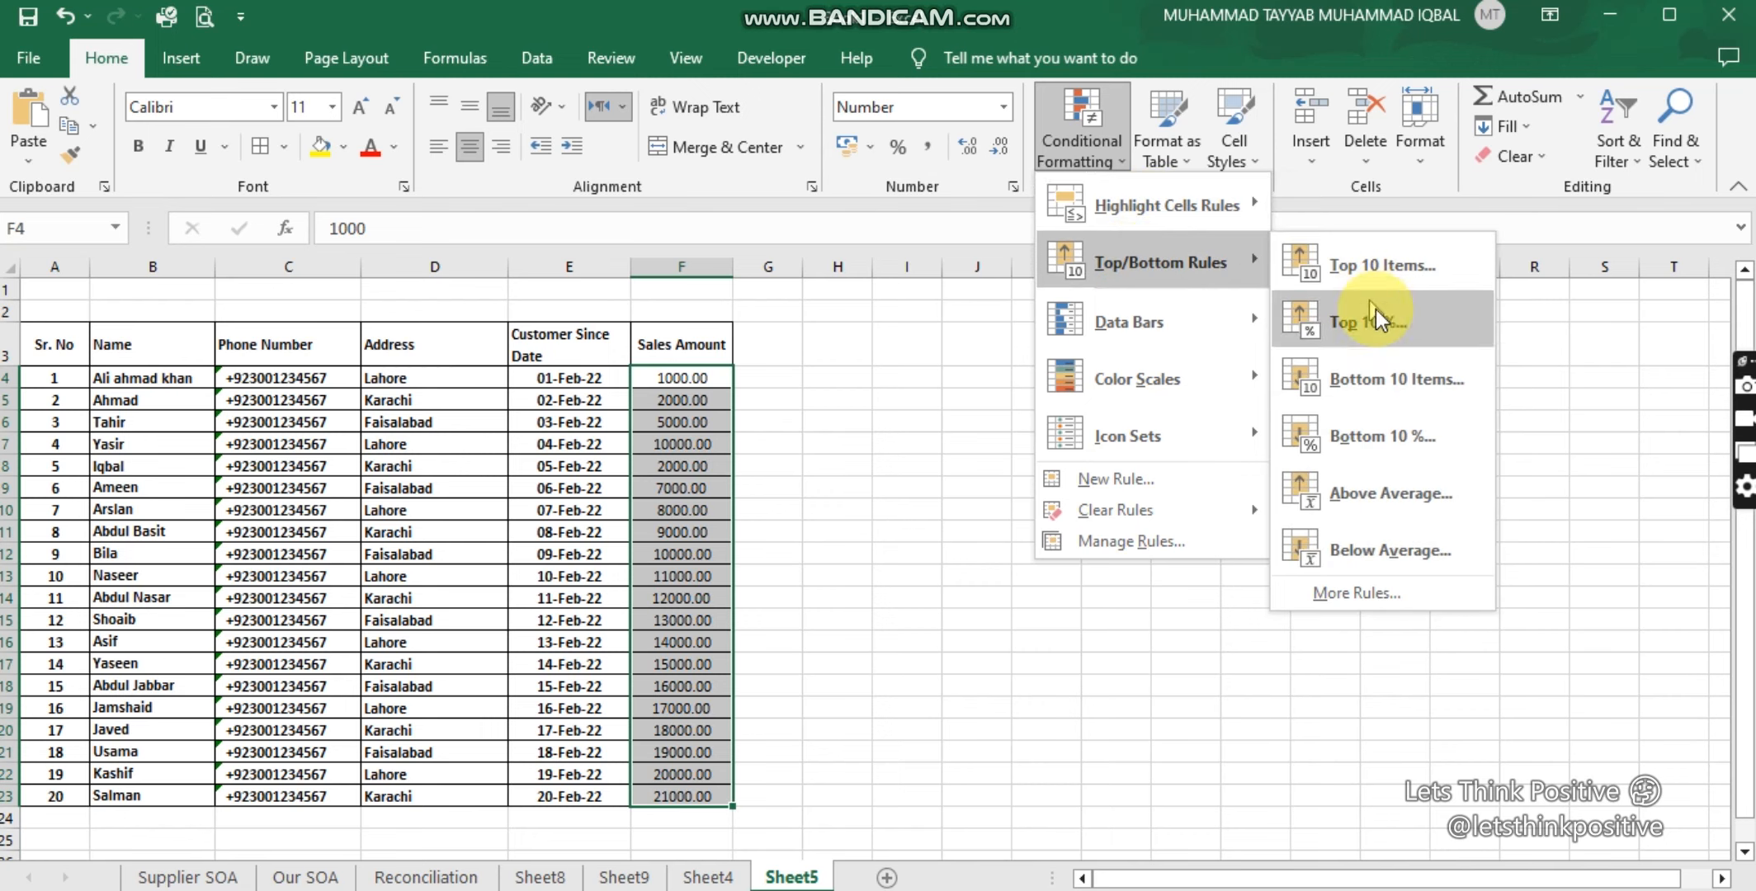
{"action": "left_click", "coordinate": [1398, 601]}
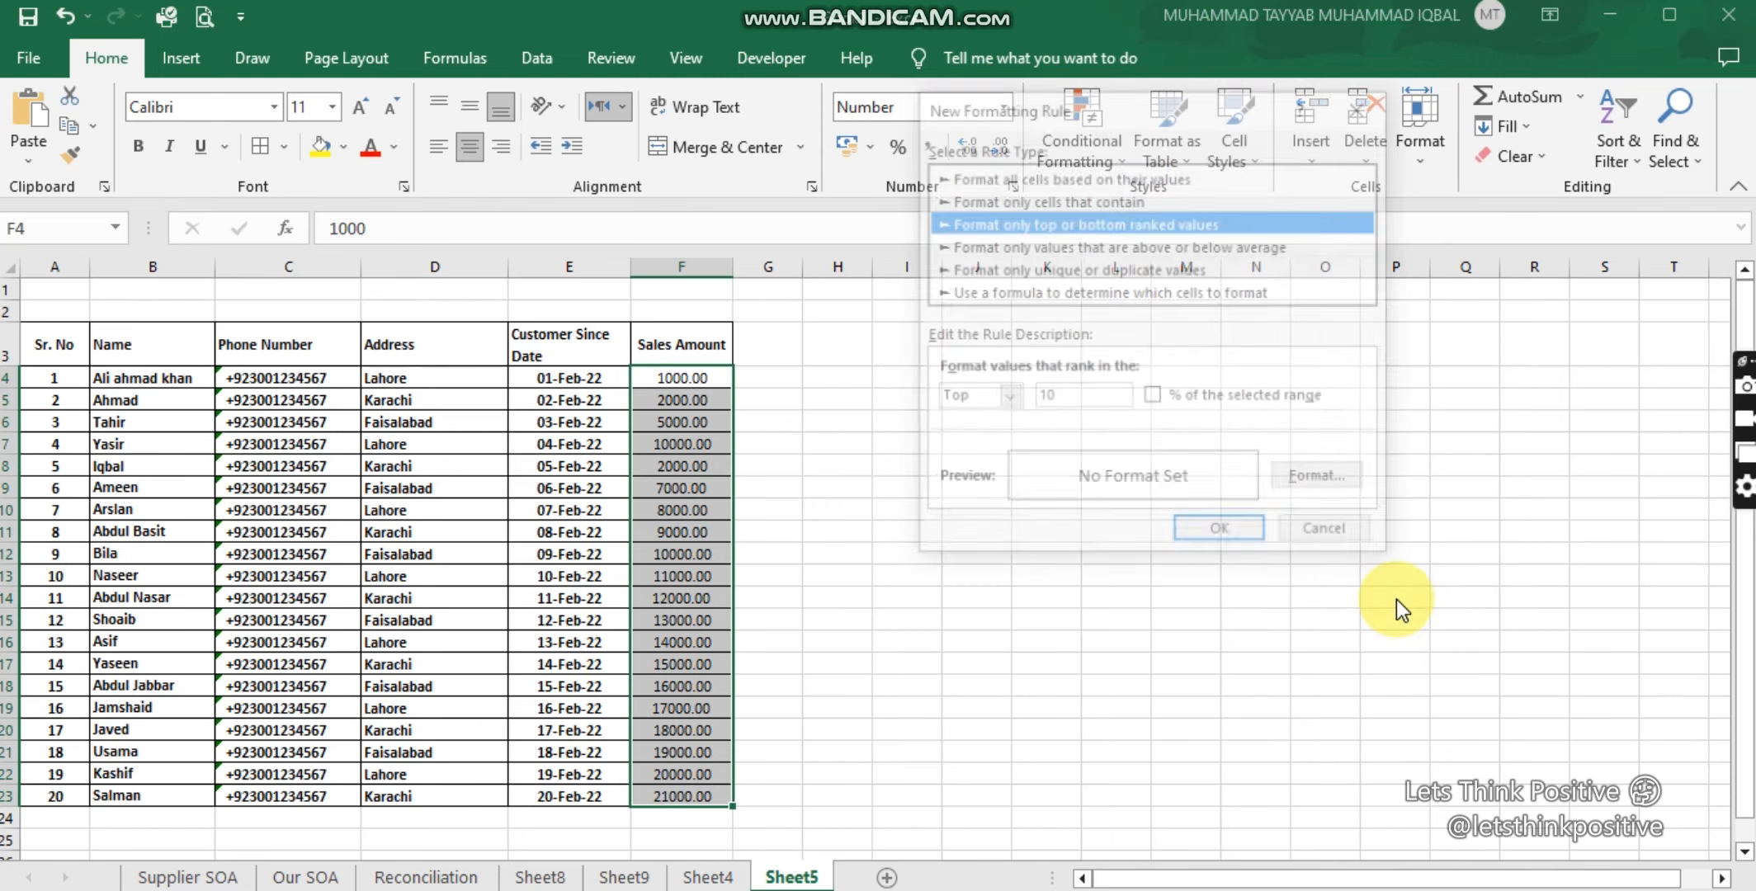
{"action": "left_click", "coordinate": [1050, 200]}
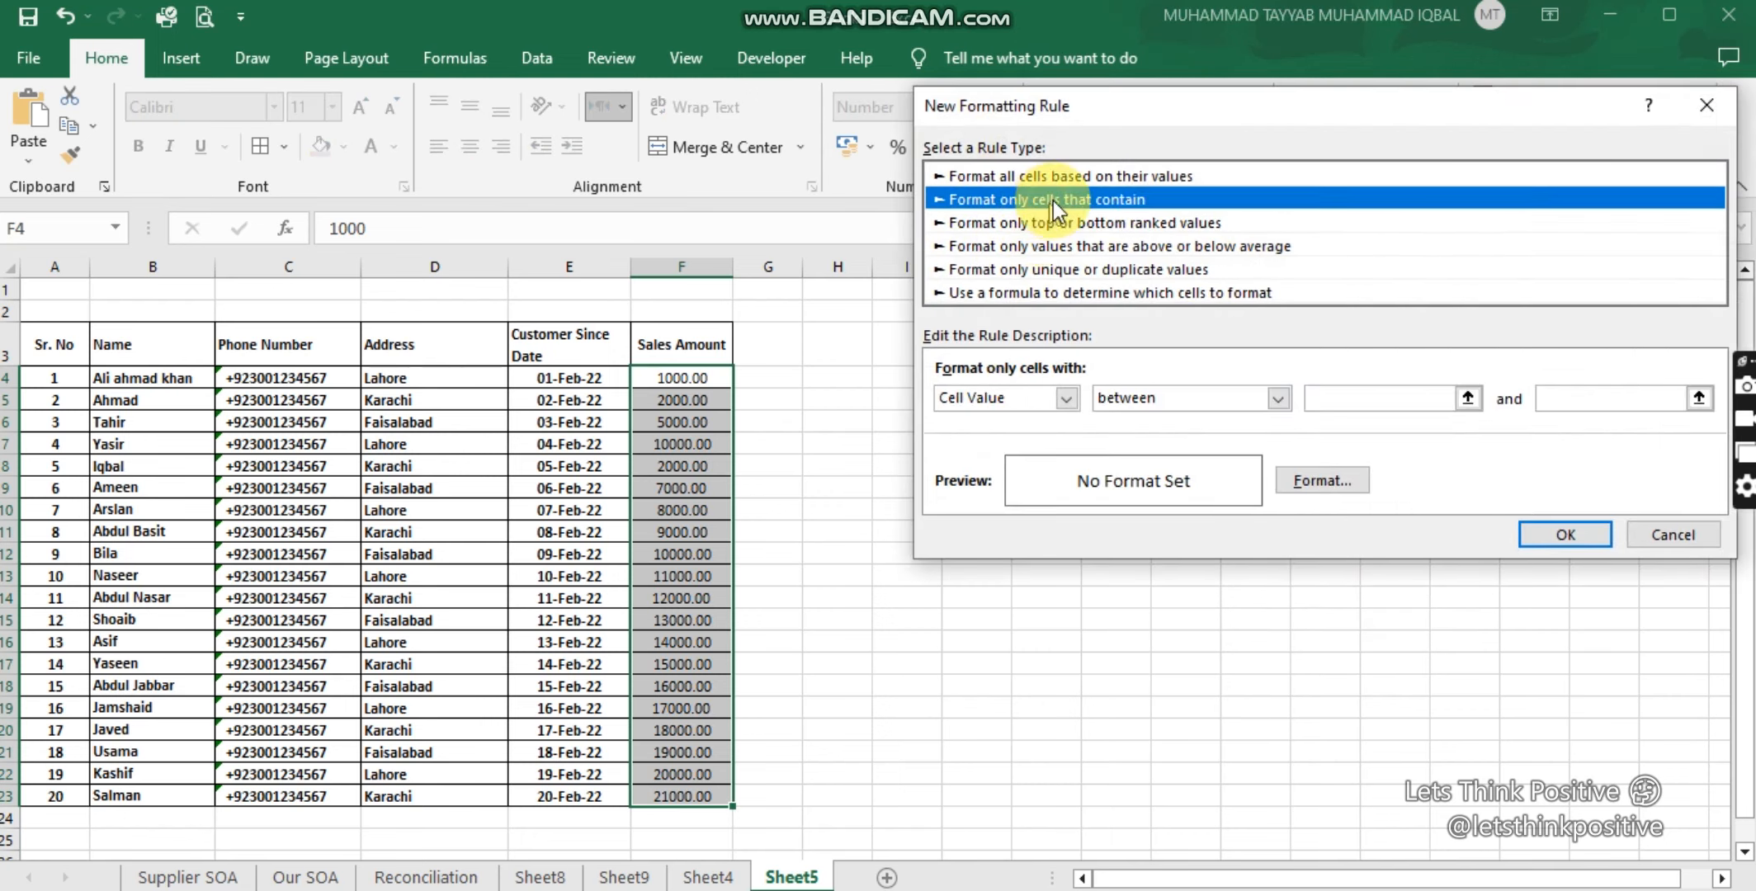
{"action": "left_click", "coordinate": [1046, 177]}
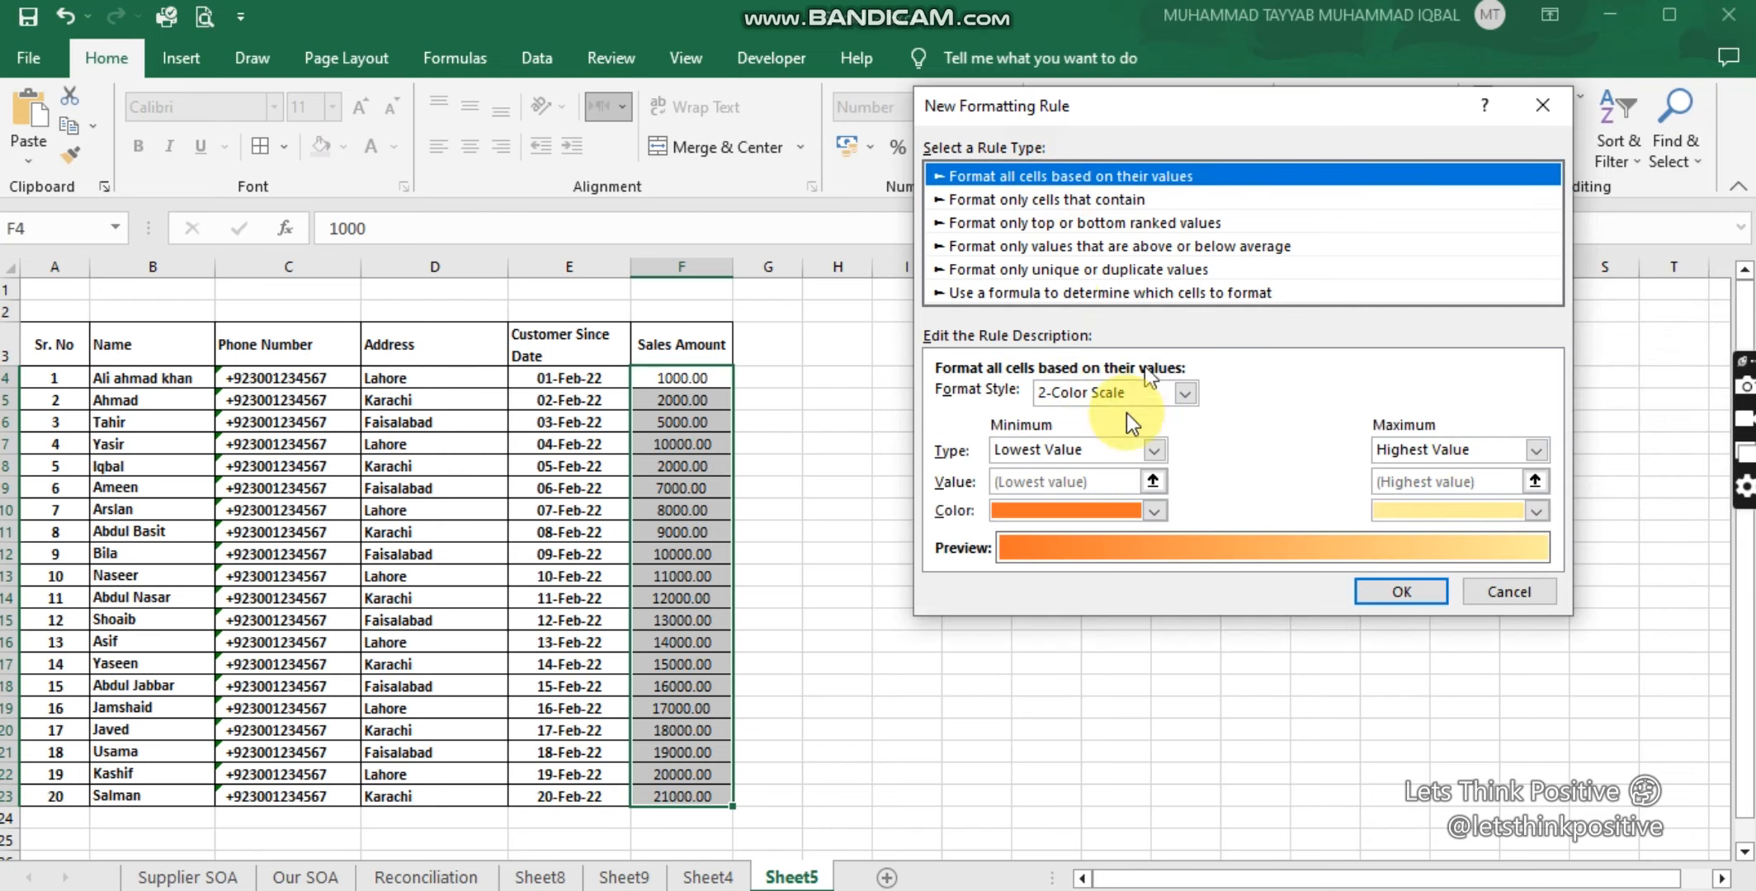
{"action": "left_click", "coordinate": [1051, 224]}
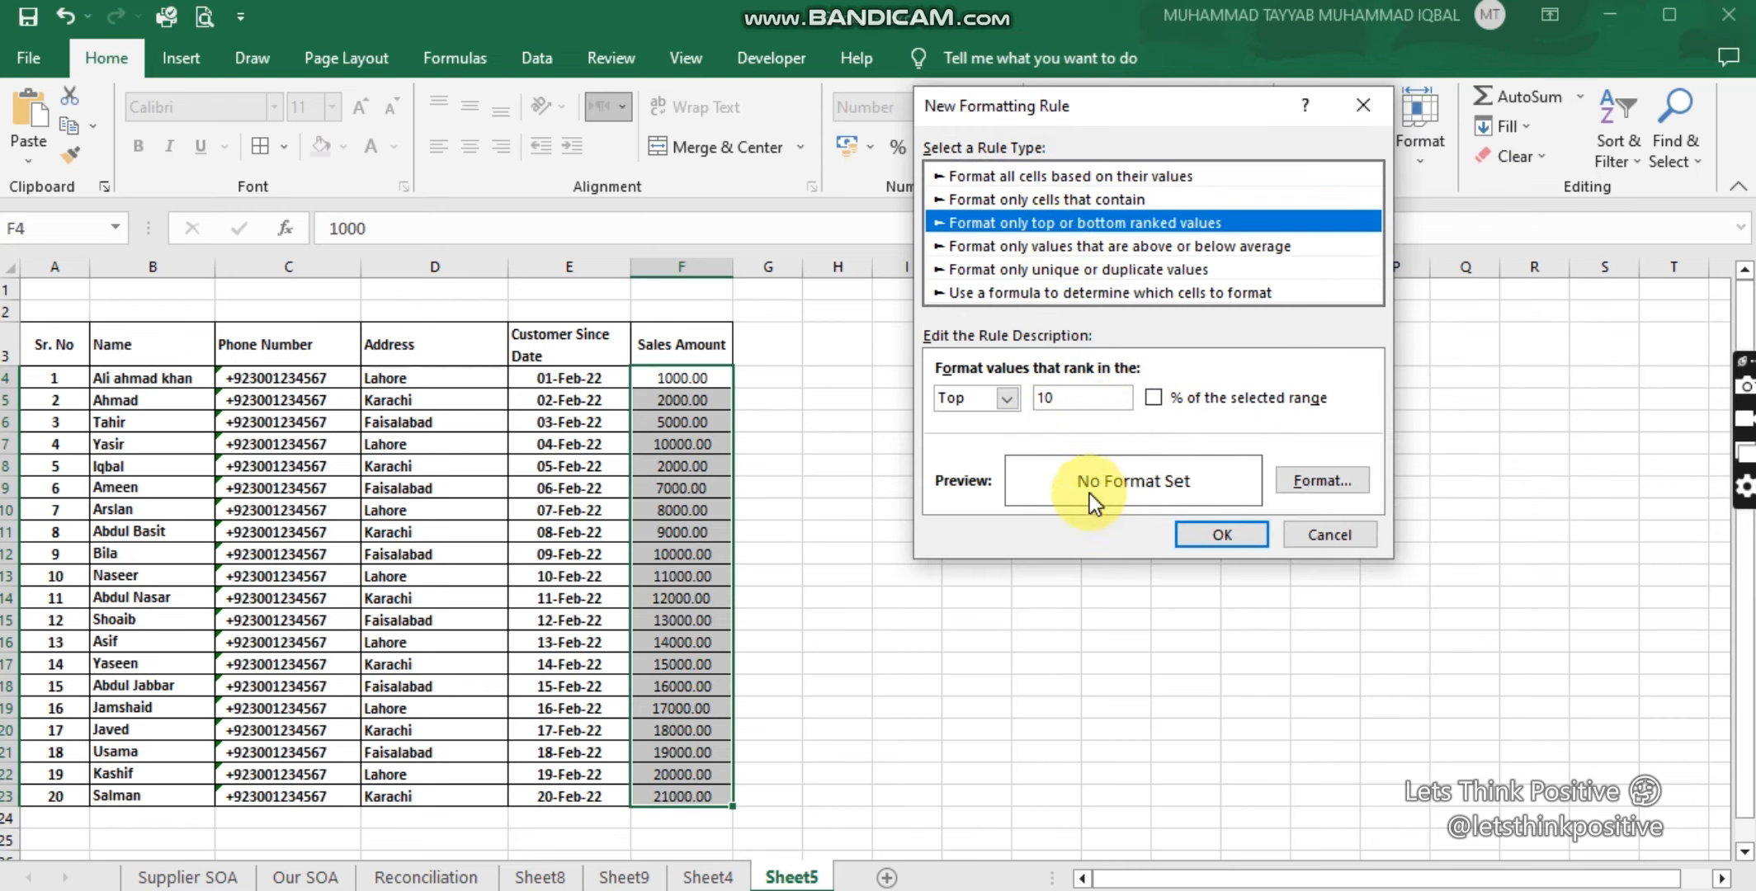
{"action": "left_click", "coordinate": [1010, 241]}
{"action": "left_click", "coordinate": [1014, 269]}
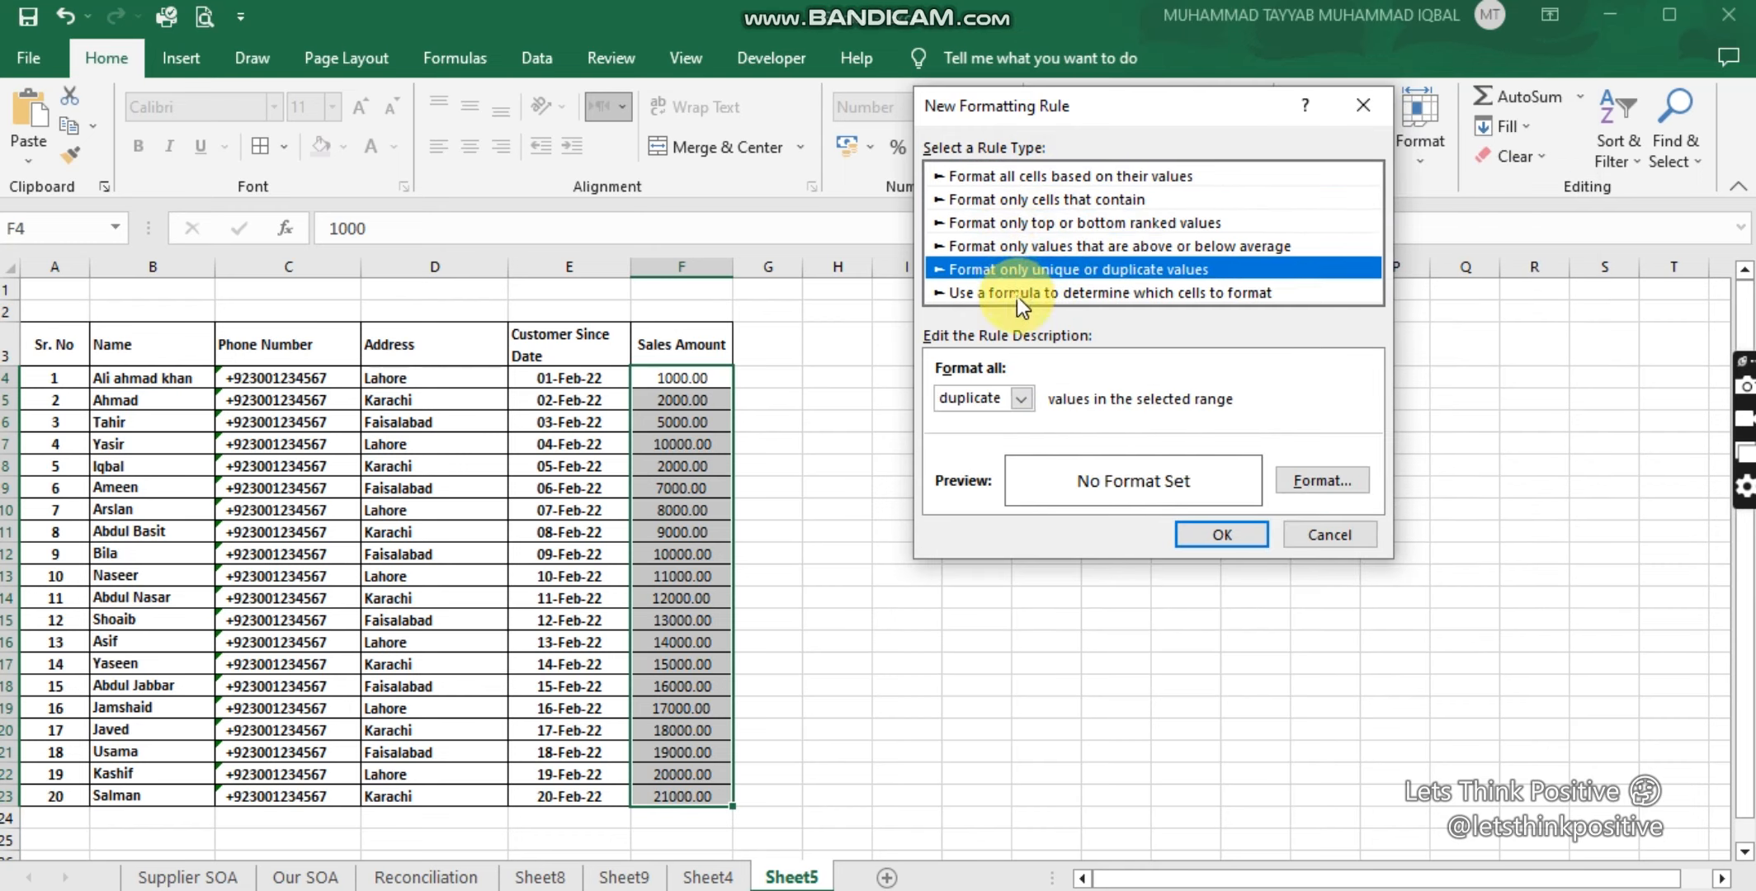
{"action": "left_click", "coordinate": [1017, 293]}
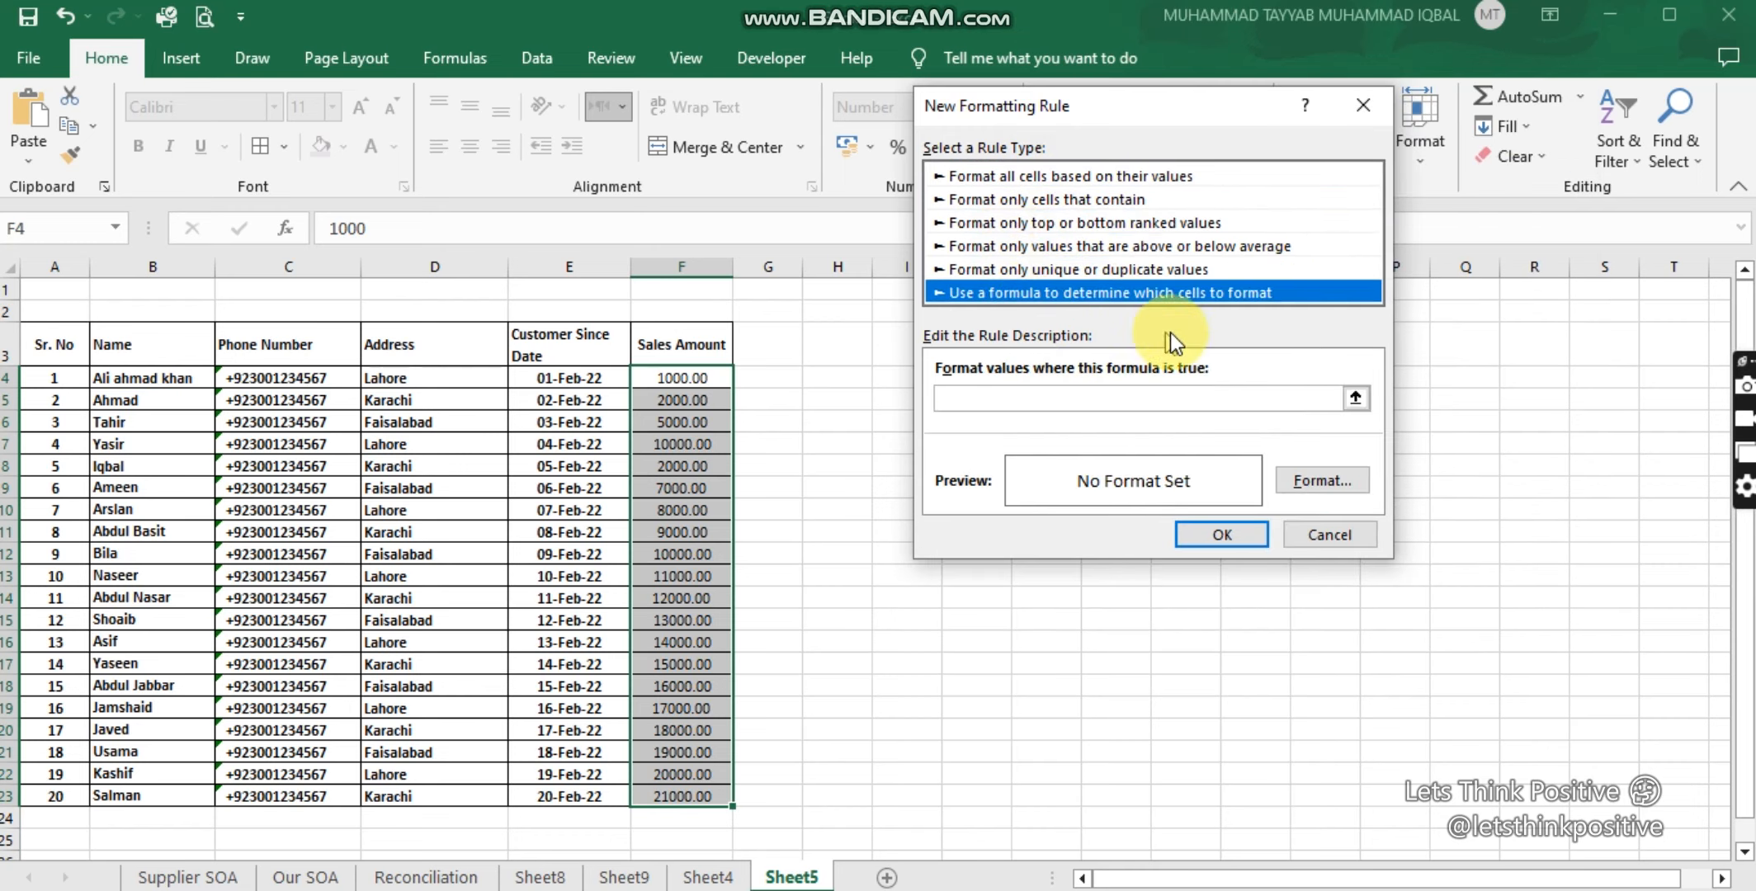
{"action": "left_click", "coordinate": [1328, 537]}
{"action": "left_click", "coordinate": [1116, 166]}
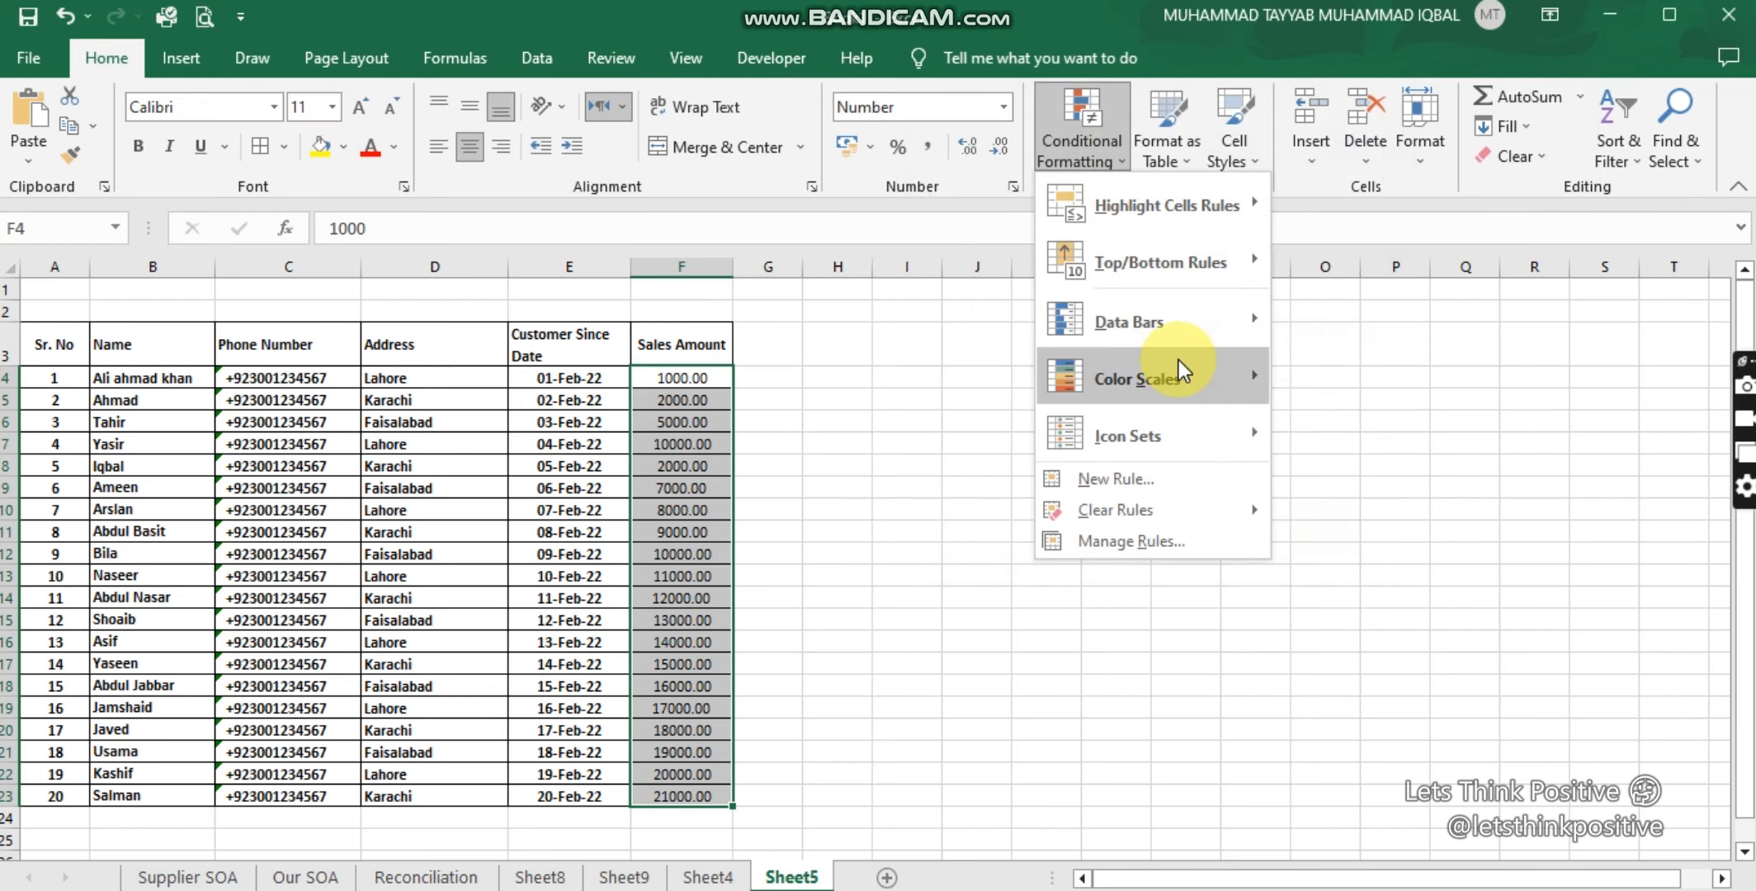
{"action": "mouse_move", "coordinate": [1204, 305]}
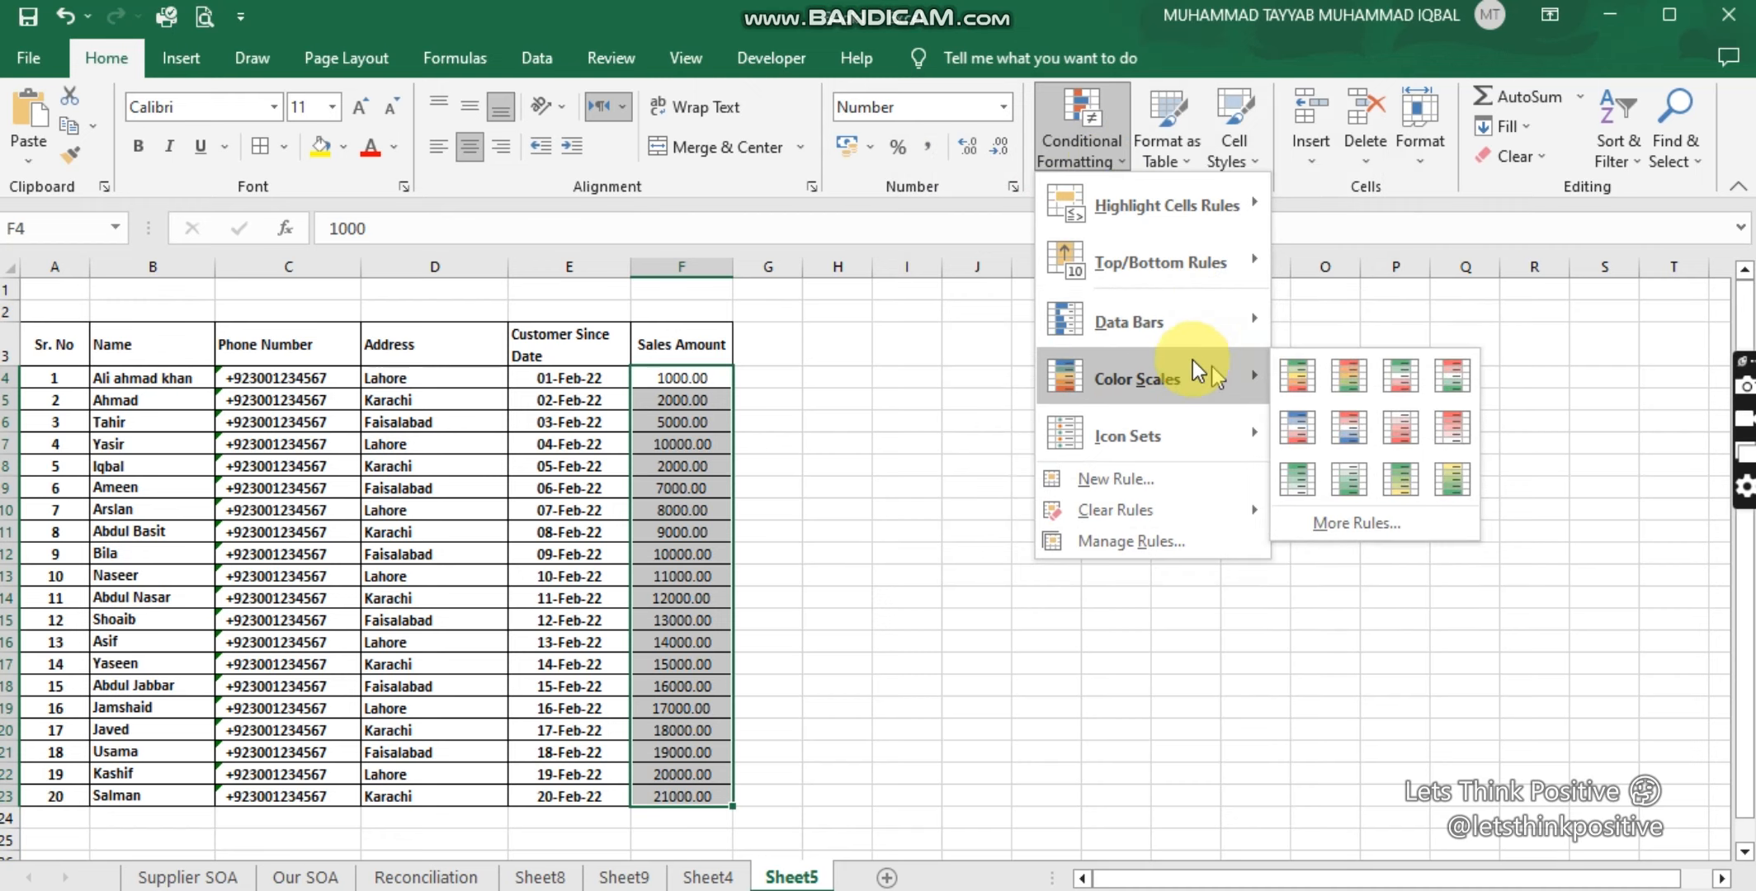
{"action": "mouse_move", "coordinate": [1139, 325]}
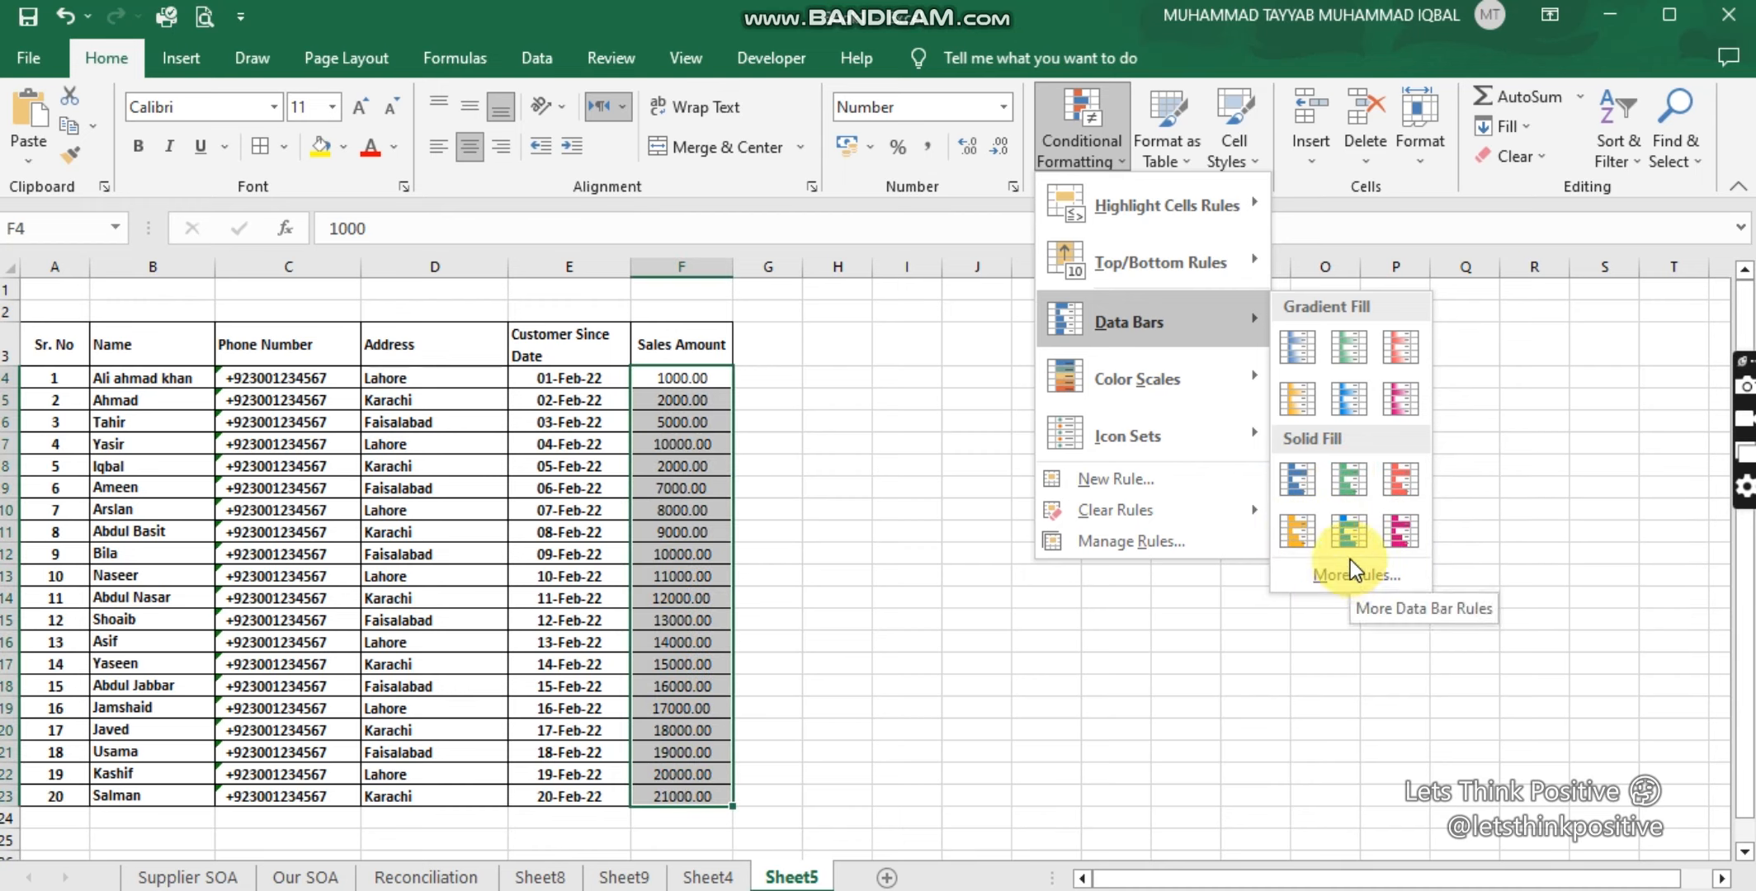
{"action": "mouse_move", "coordinate": [1233, 377]}
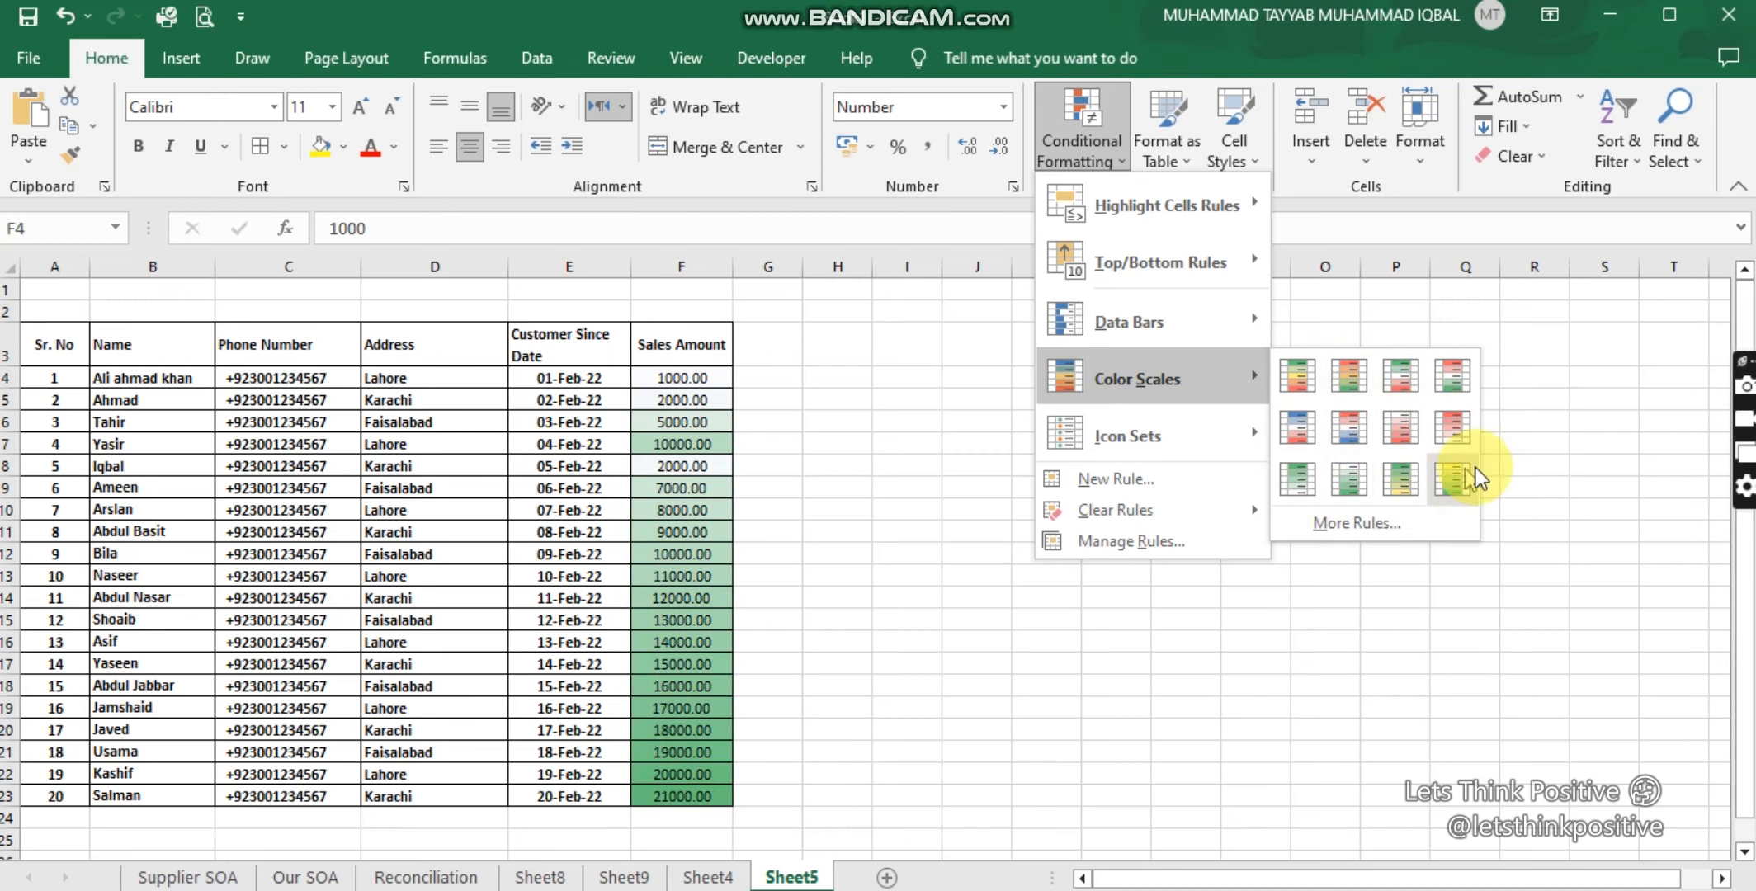
{"action": "mouse_move", "coordinate": [1209, 441]}
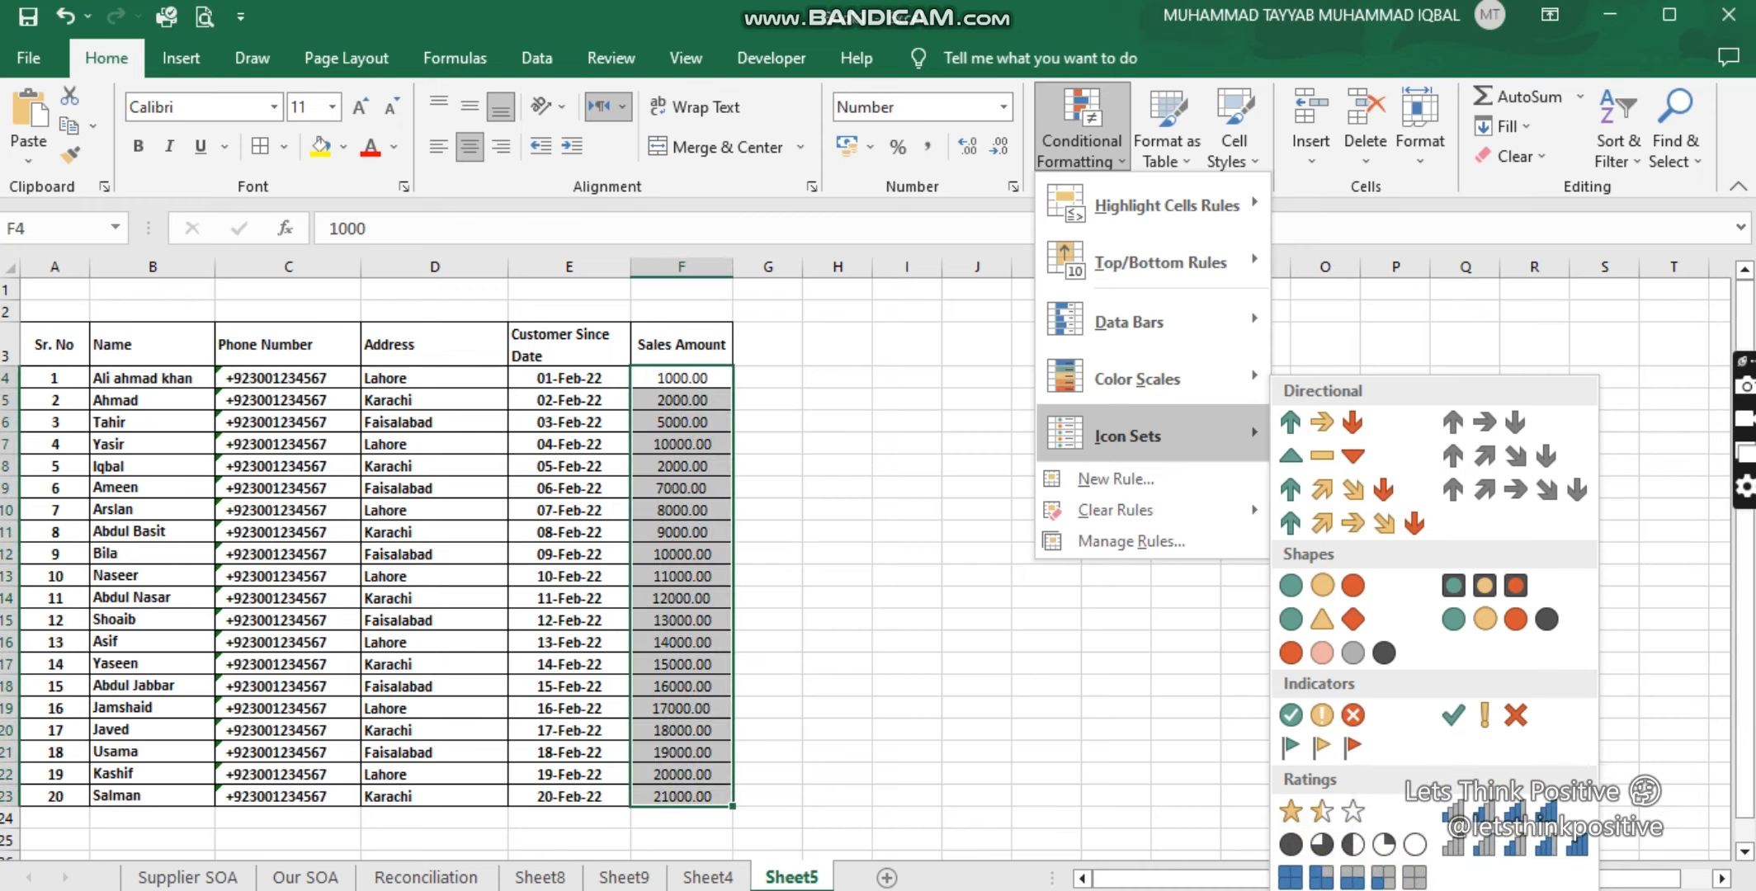
Step: Browse the average, unique/duplicate and formula rule types in New Rule, then close without saving
{"action": "left_click", "coordinate": [1144, 487]}
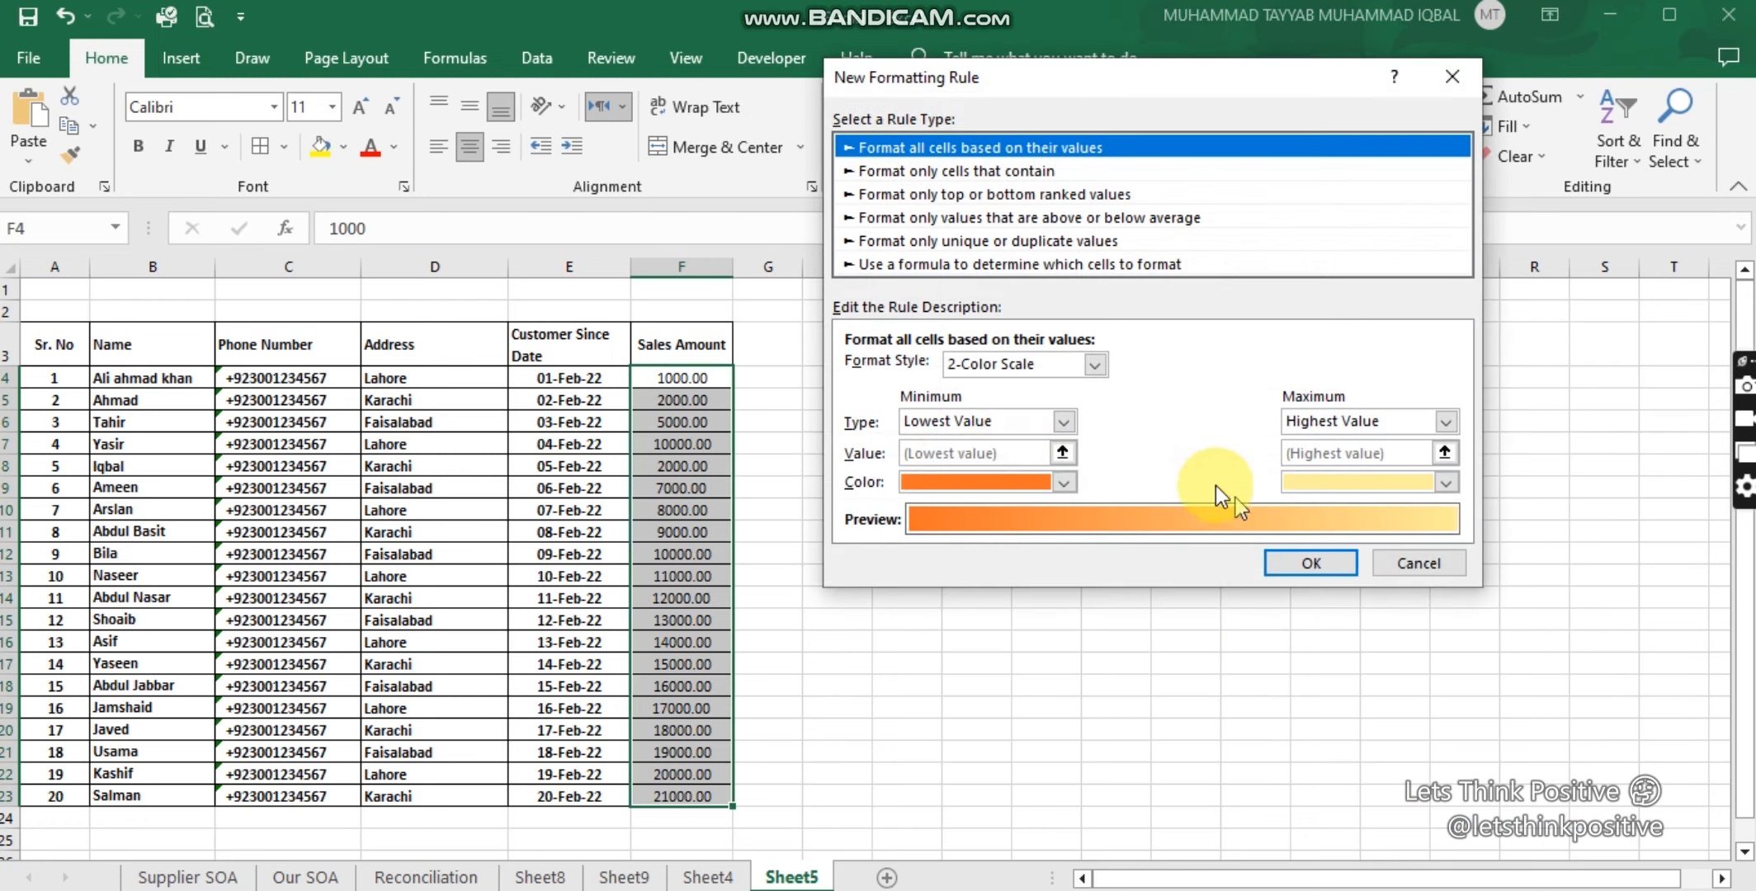
{"action": "left_click", "coordinate": [940, 218]}
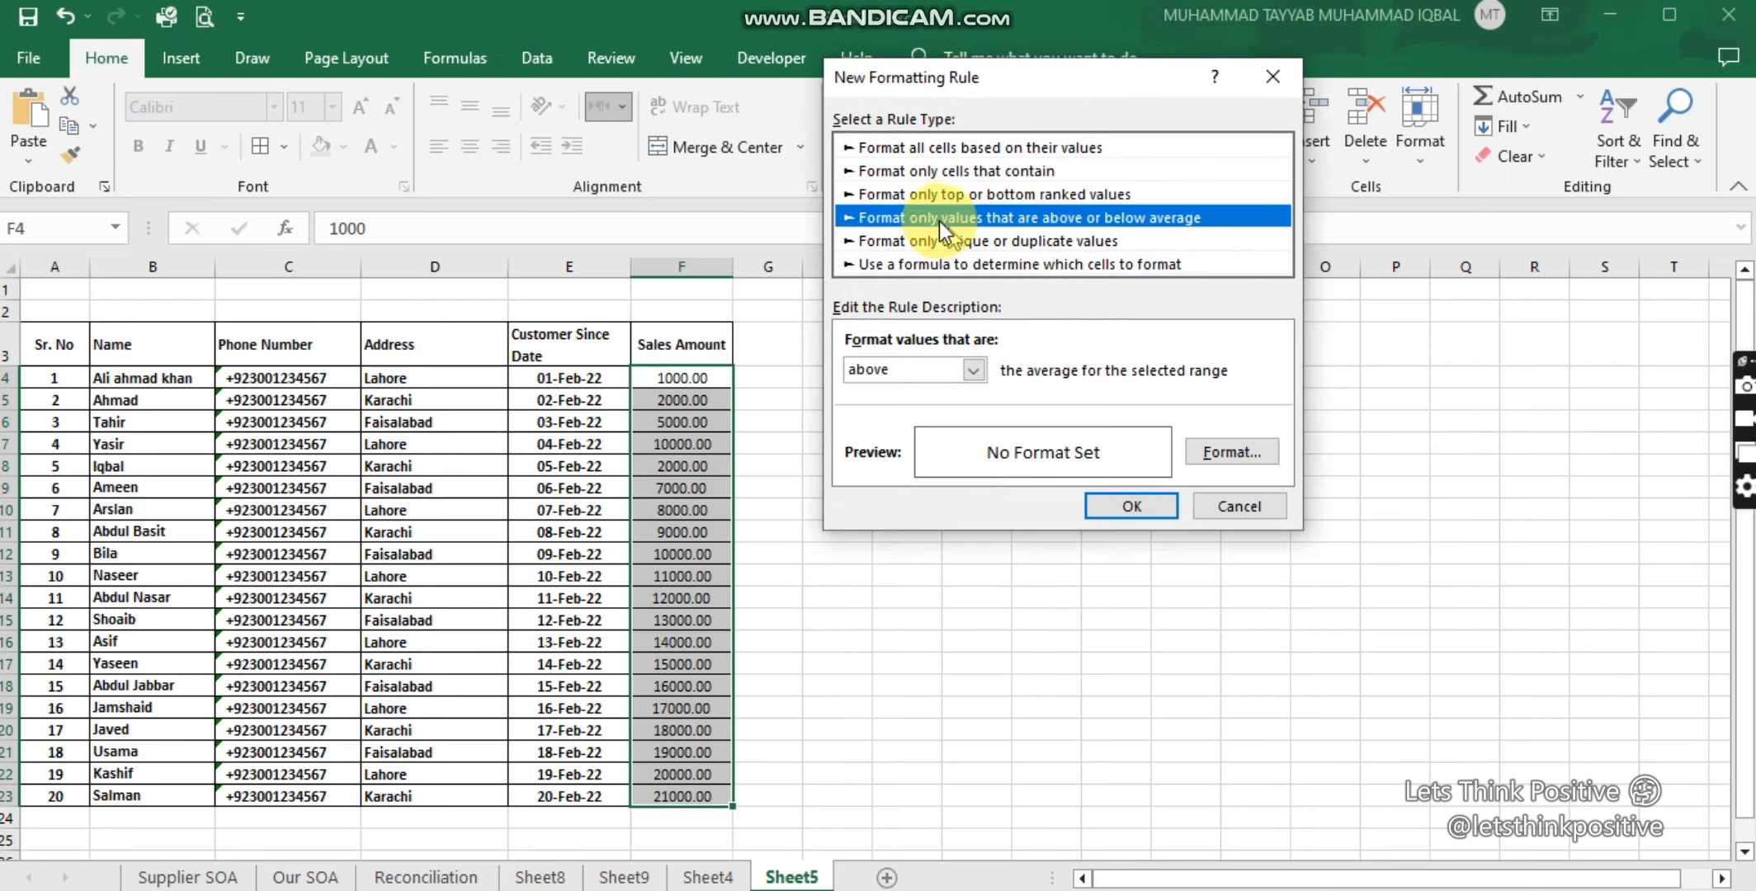
{"action": "left_click", "coordinate": [916, 241]}
{"action": "left_click", "coordinate": [926, 264]}
{"action": "left_click", "coordinate": [1273, 78]}
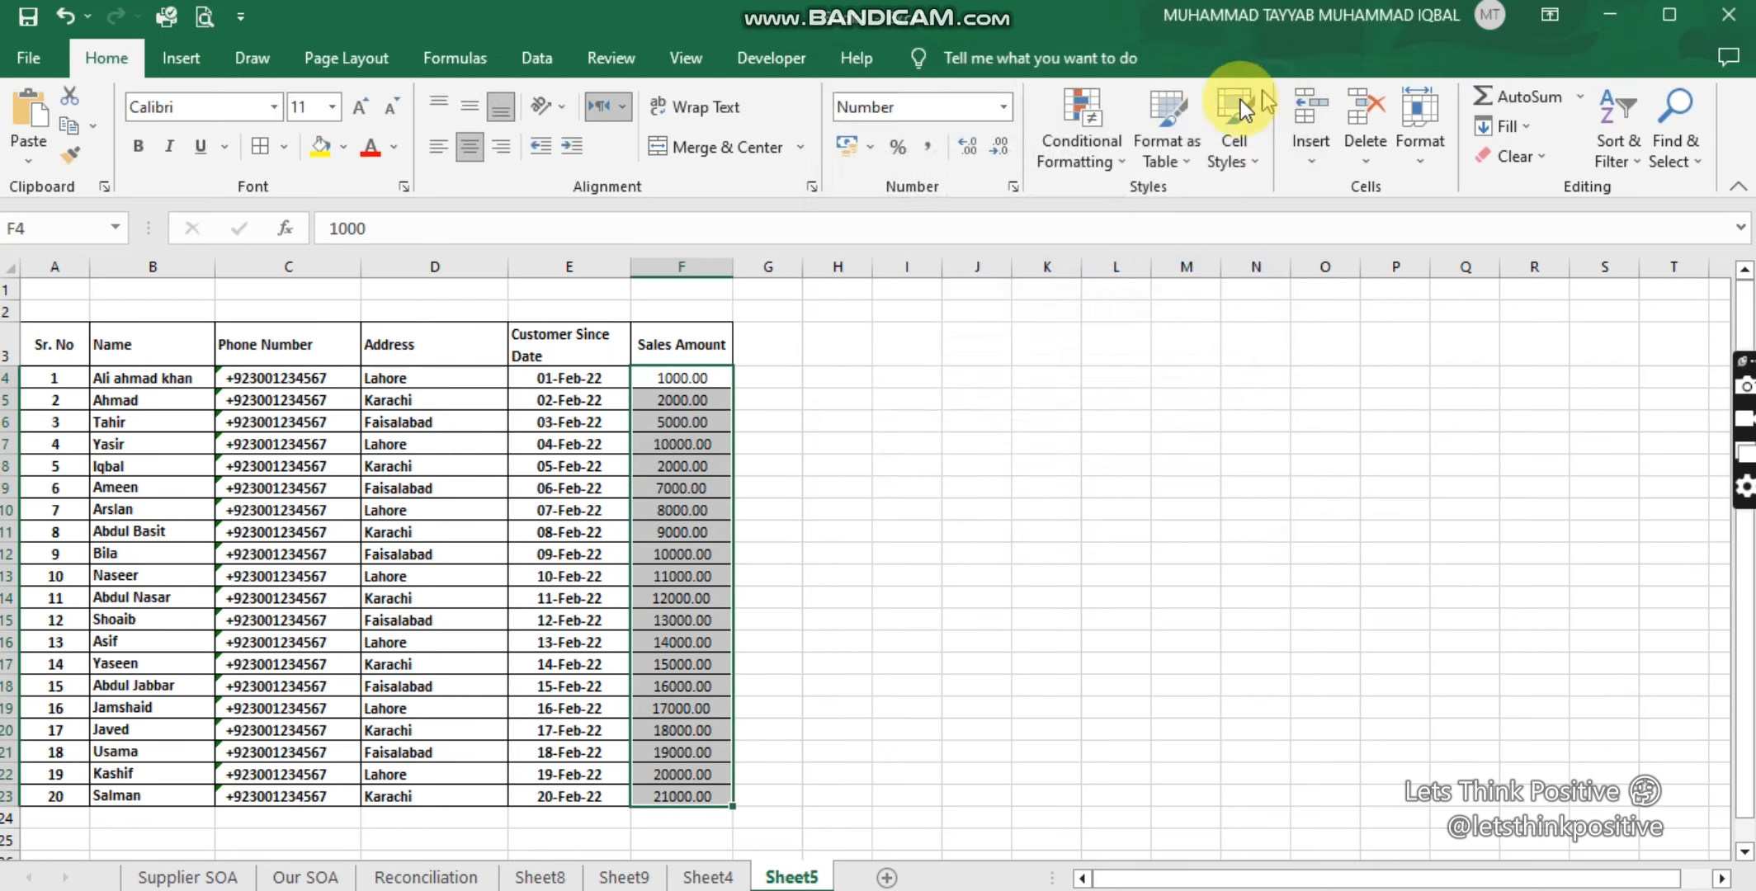
Step: Clear conditional formatting rules from the entire sheet
{"action": "left_click", "coordinate": [1111, 170]}
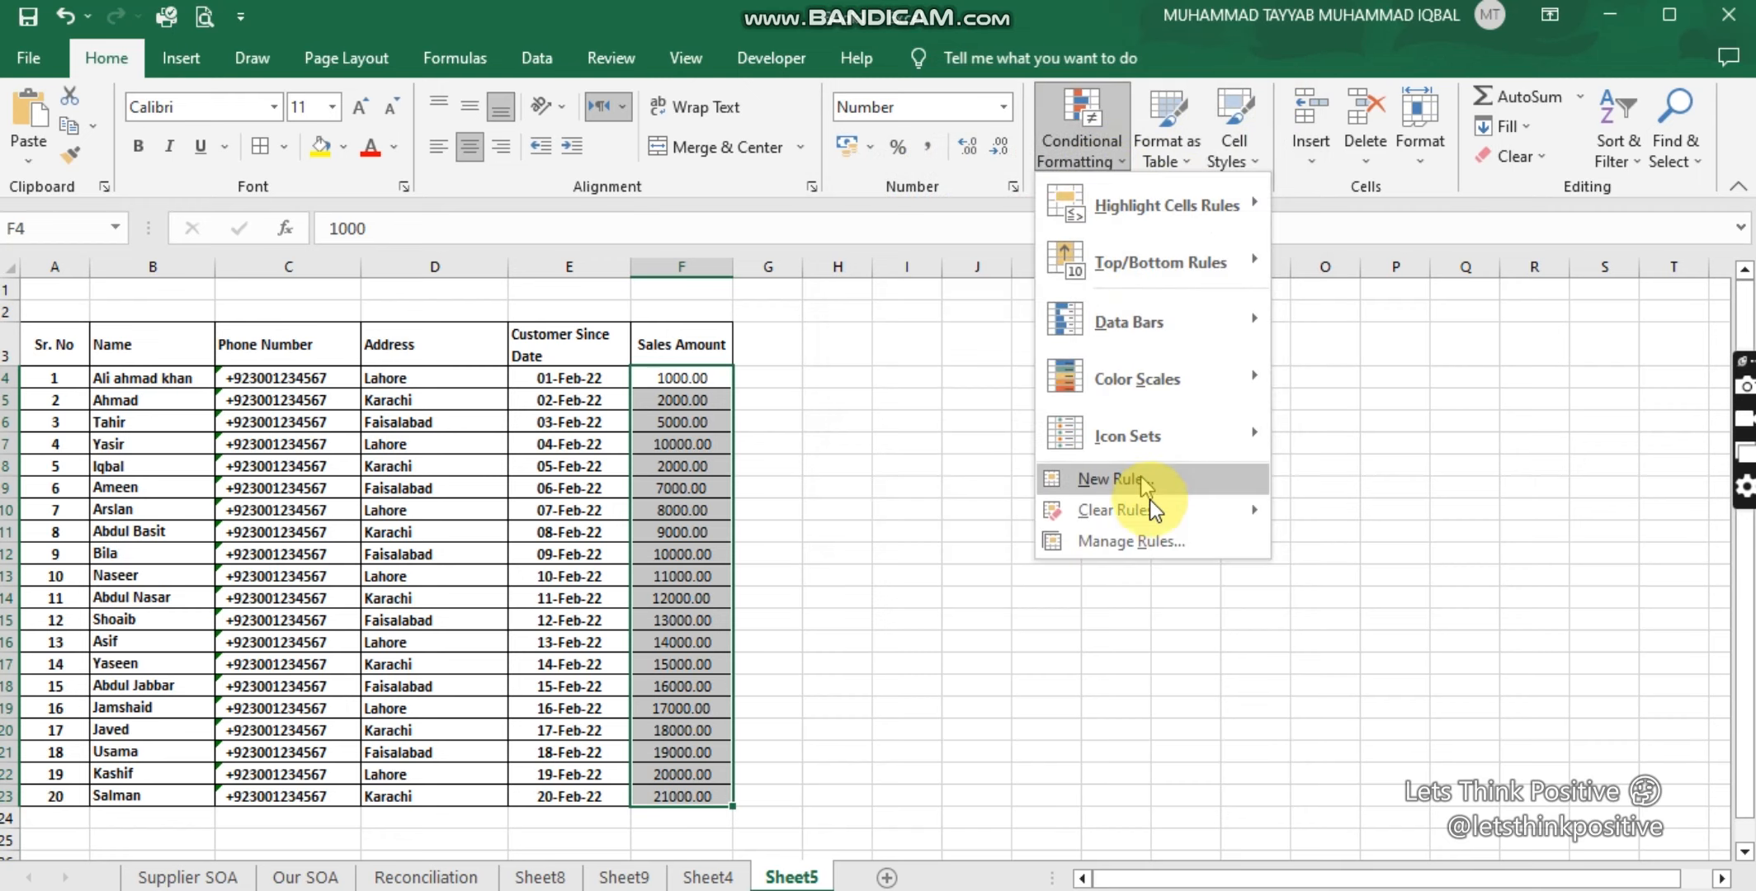
{"action": "mouse_move", "coordinate": [1167, 512]}
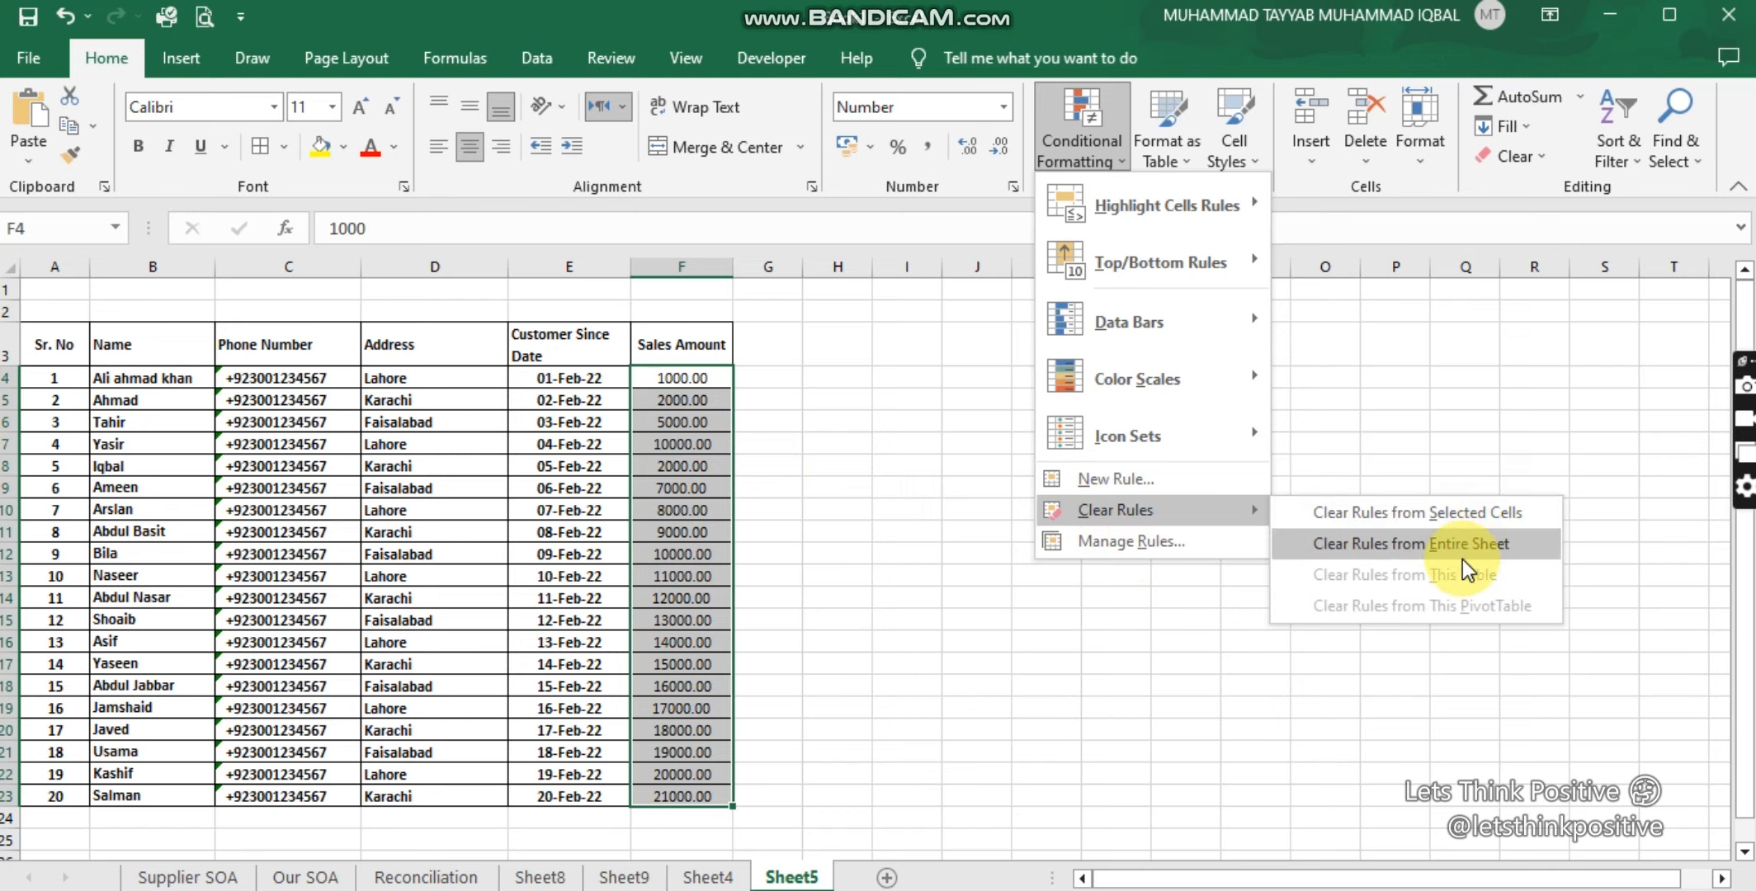
{"action": "left_click", "coordinate": [1127, 617]}
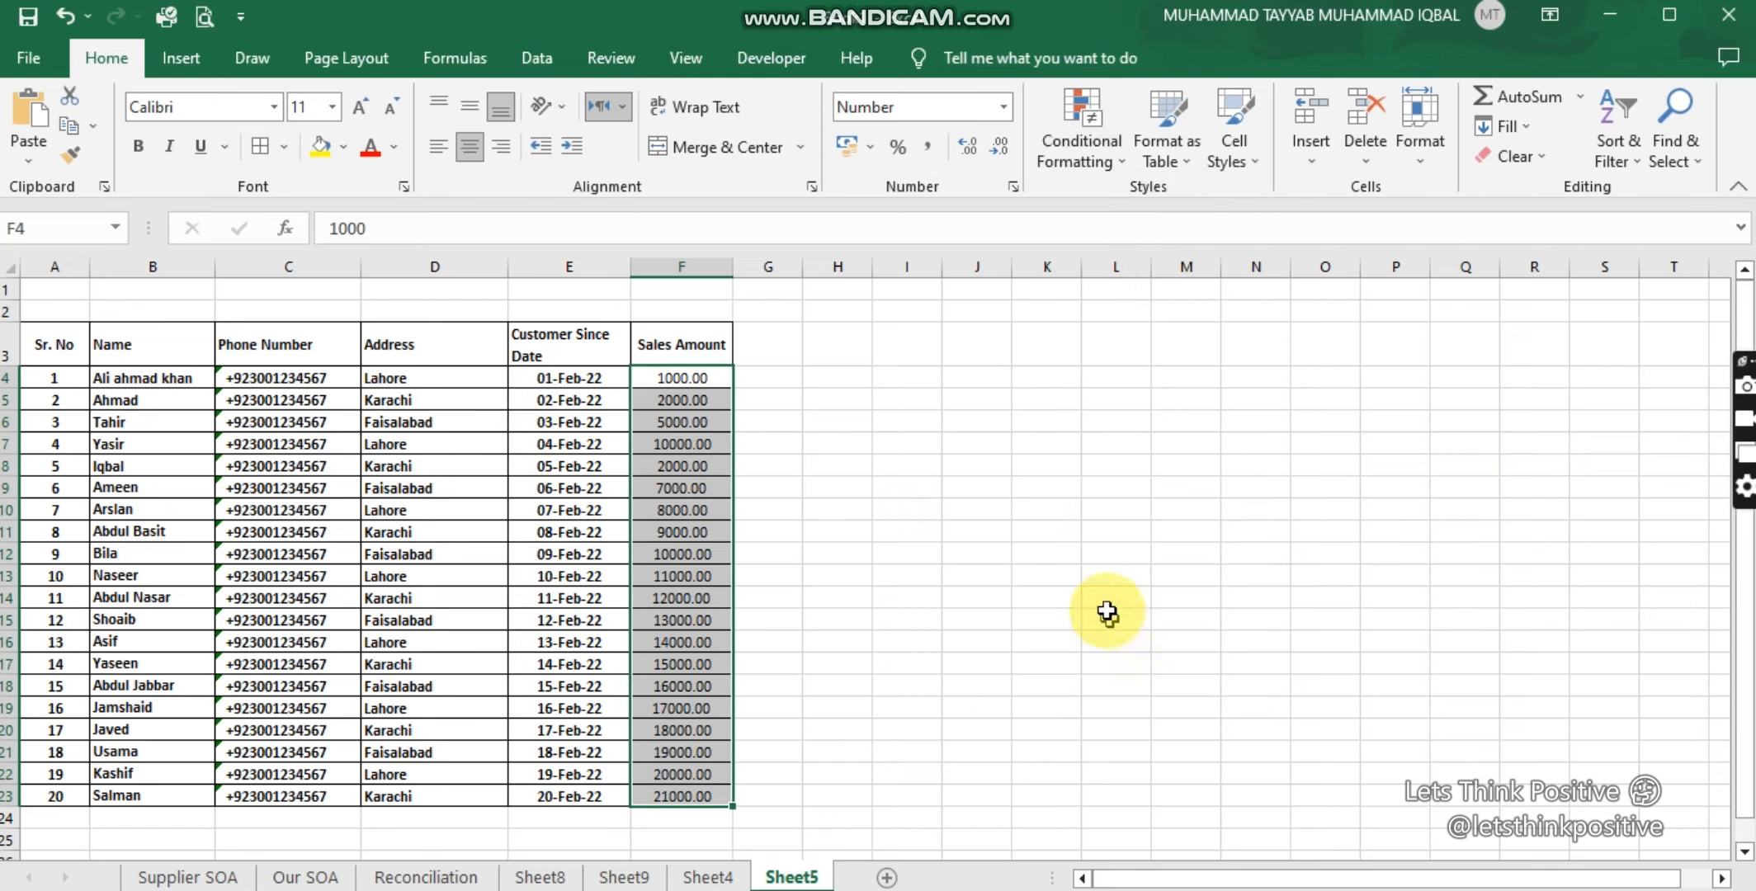